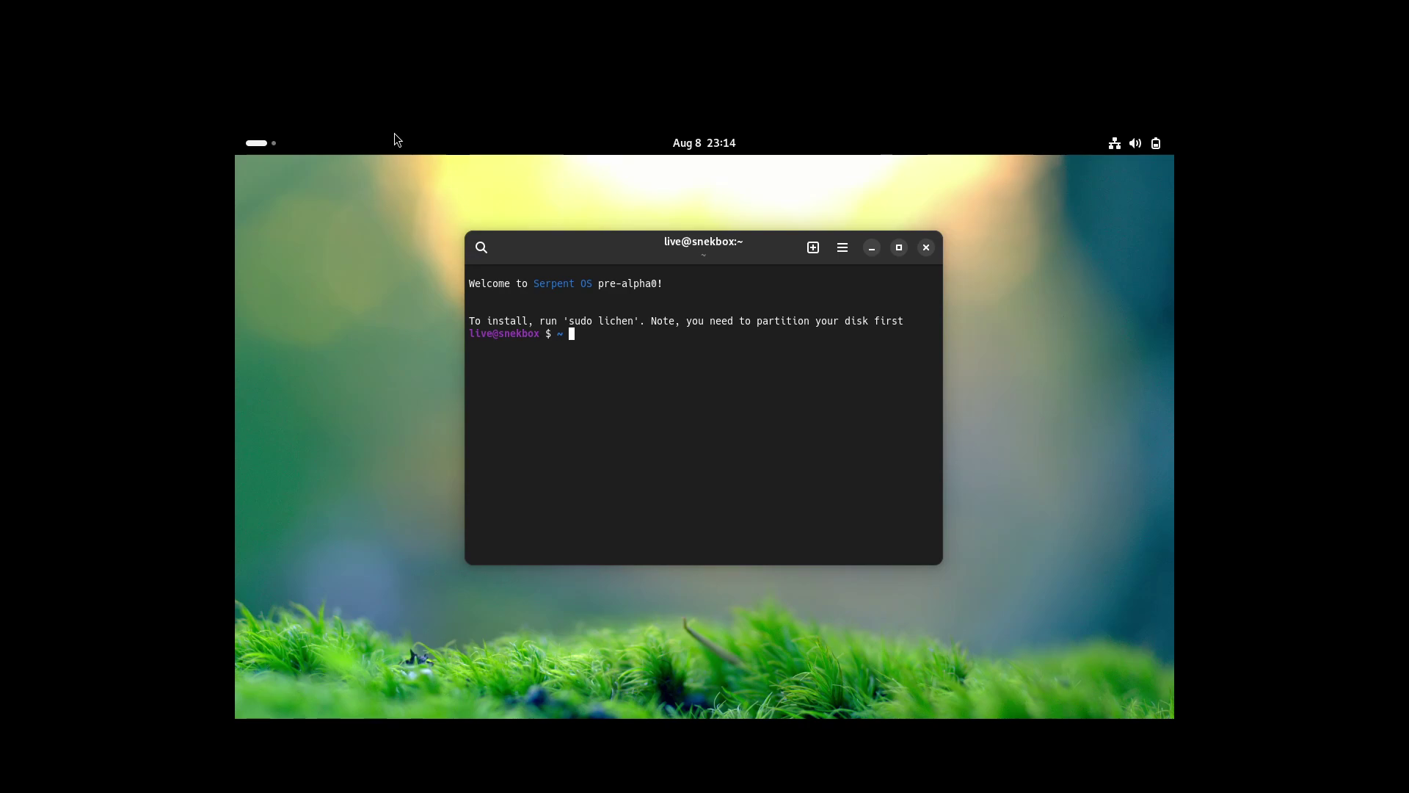
# Run 'fdisk -l', then 'sudo fdisk -l' to list the disks with administrator rights.
pyautogui.tripleClick(567, 324)
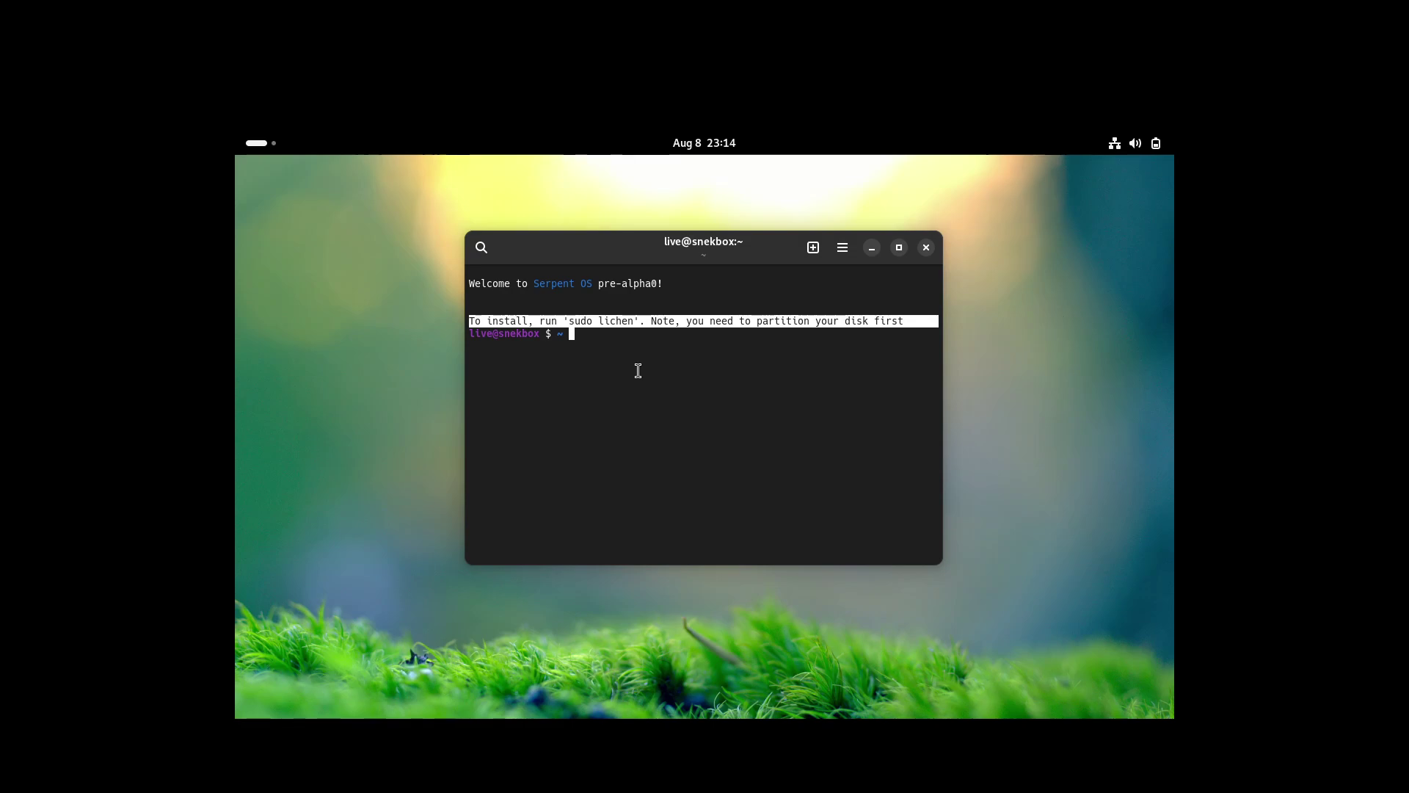
pyautogui.click(674, 332)
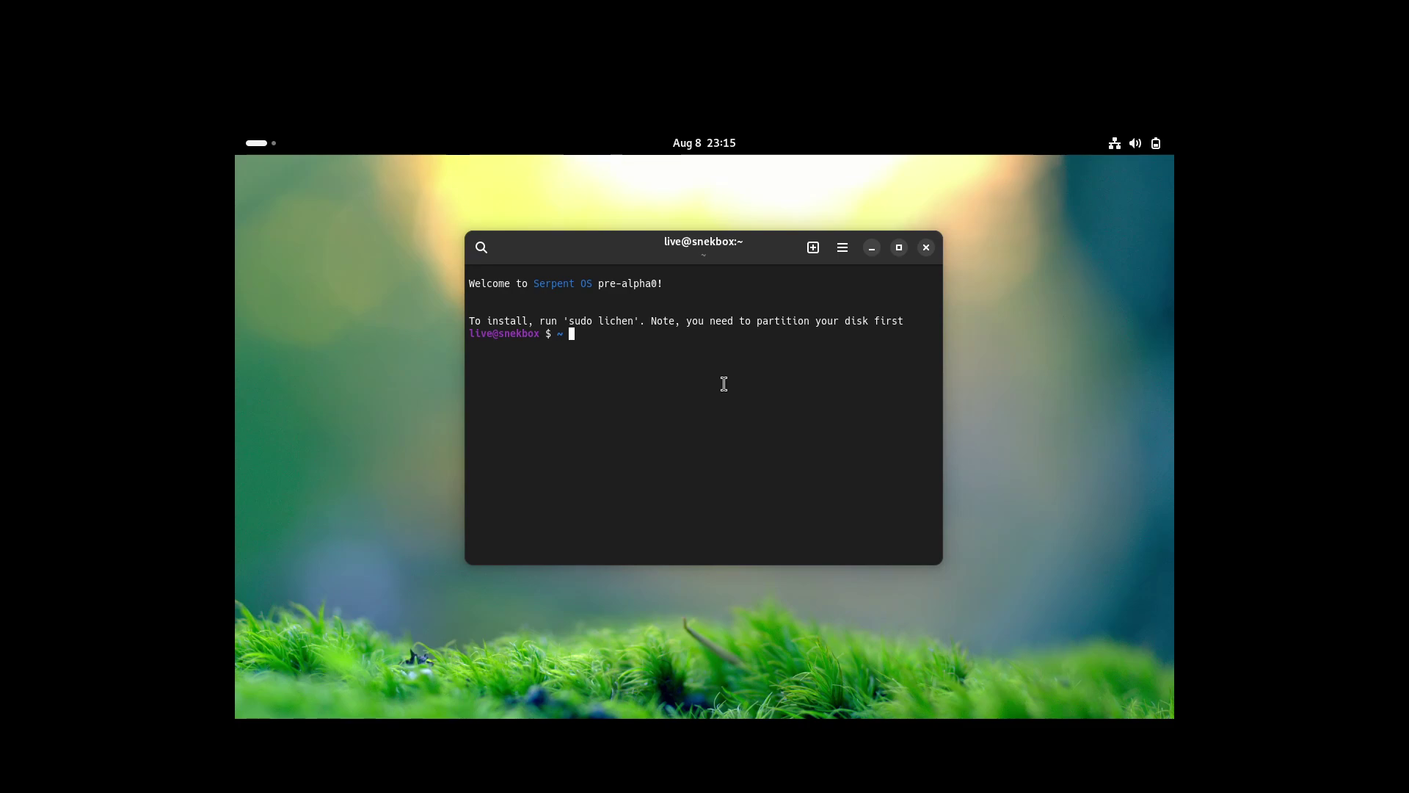
pyautogui.write('fdisk -l')
pyautogui.press('Return')
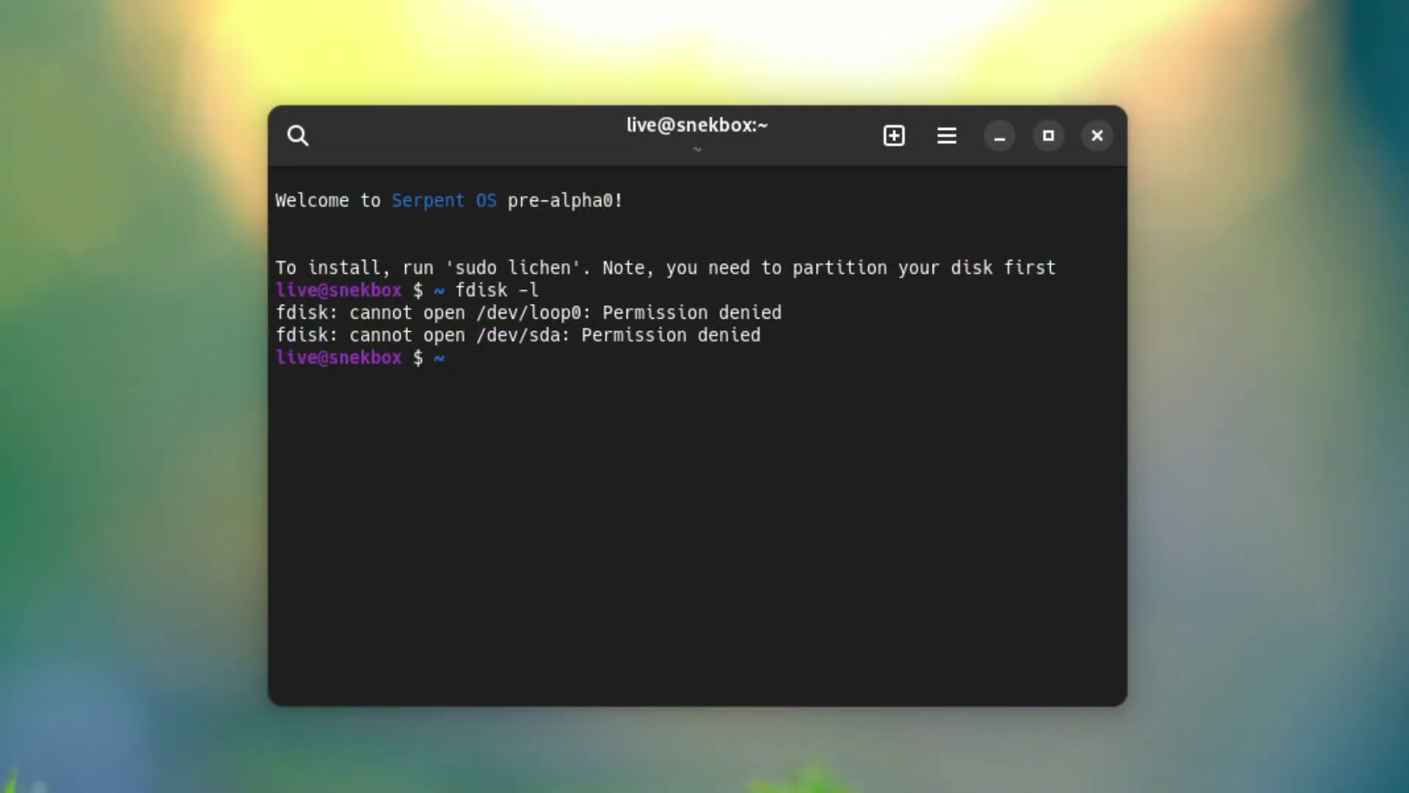
pyautogui.write('sudo fdisk -l\\')
pyautogui.press('BackSpace')
pyautogui.press('Return')
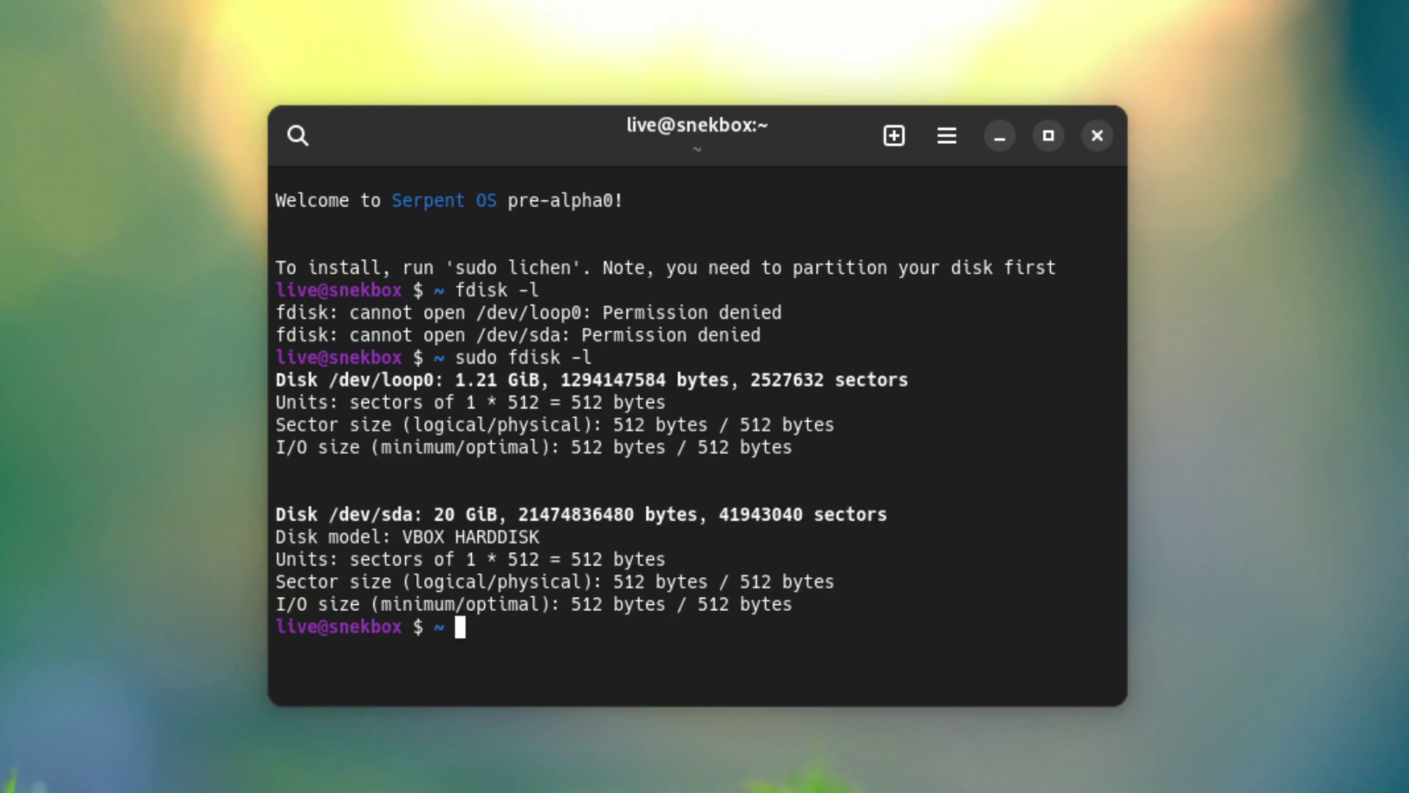
# Try 'cgdisk' and 'cdisk' (both not found), note the 20 GiB /dev/sda, and clear the prompt.
pyautogui.write('cgdisk')
pyautogui.press('Return')
pyautogui.press('Up')
pyautogui.press('Home')
pyautogui.press('Right')
pyautogui.press('Delete')
pyautogui.press('Return')
pyautogui.press('Up')
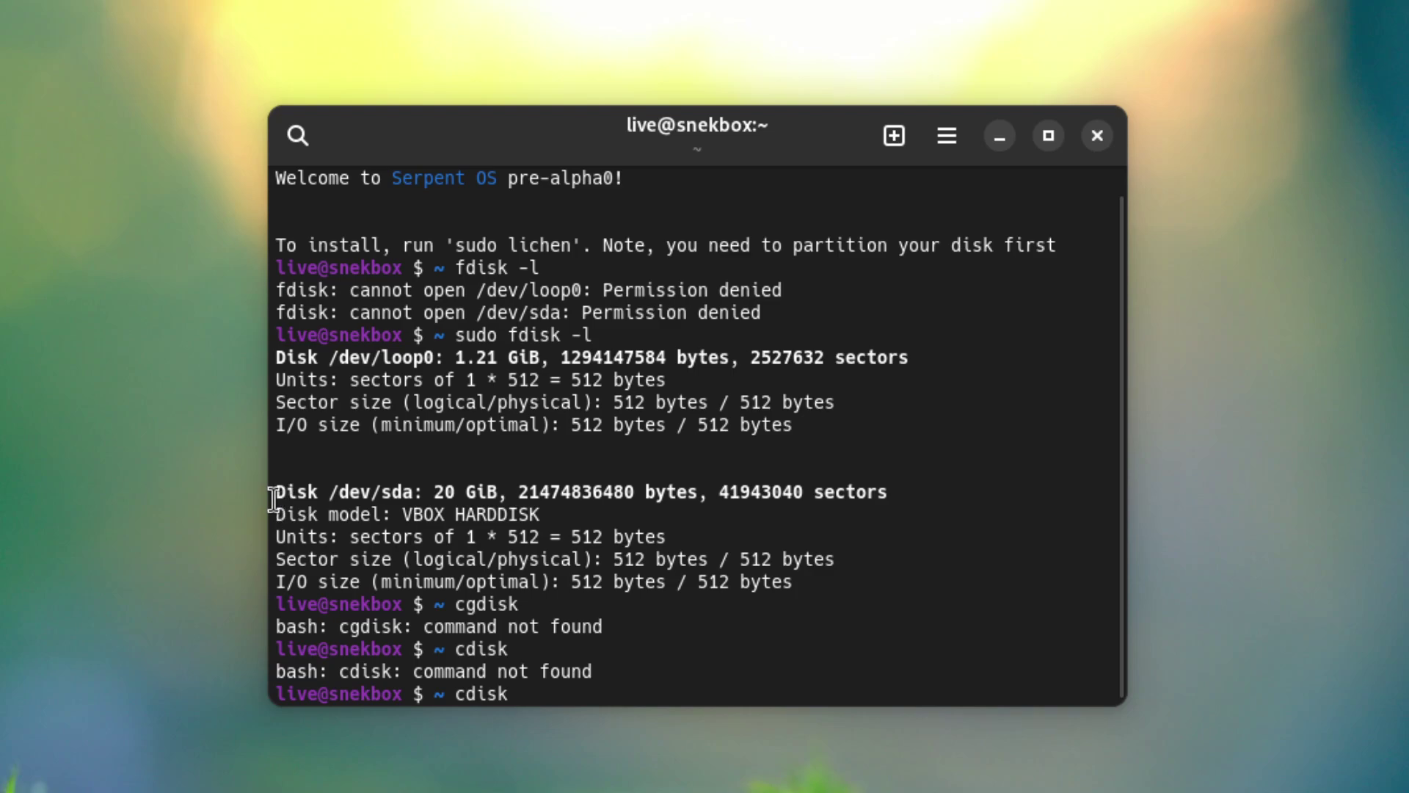
pyautogui.moveTo(272, 499); pyautogui.dragTo(584, 513)
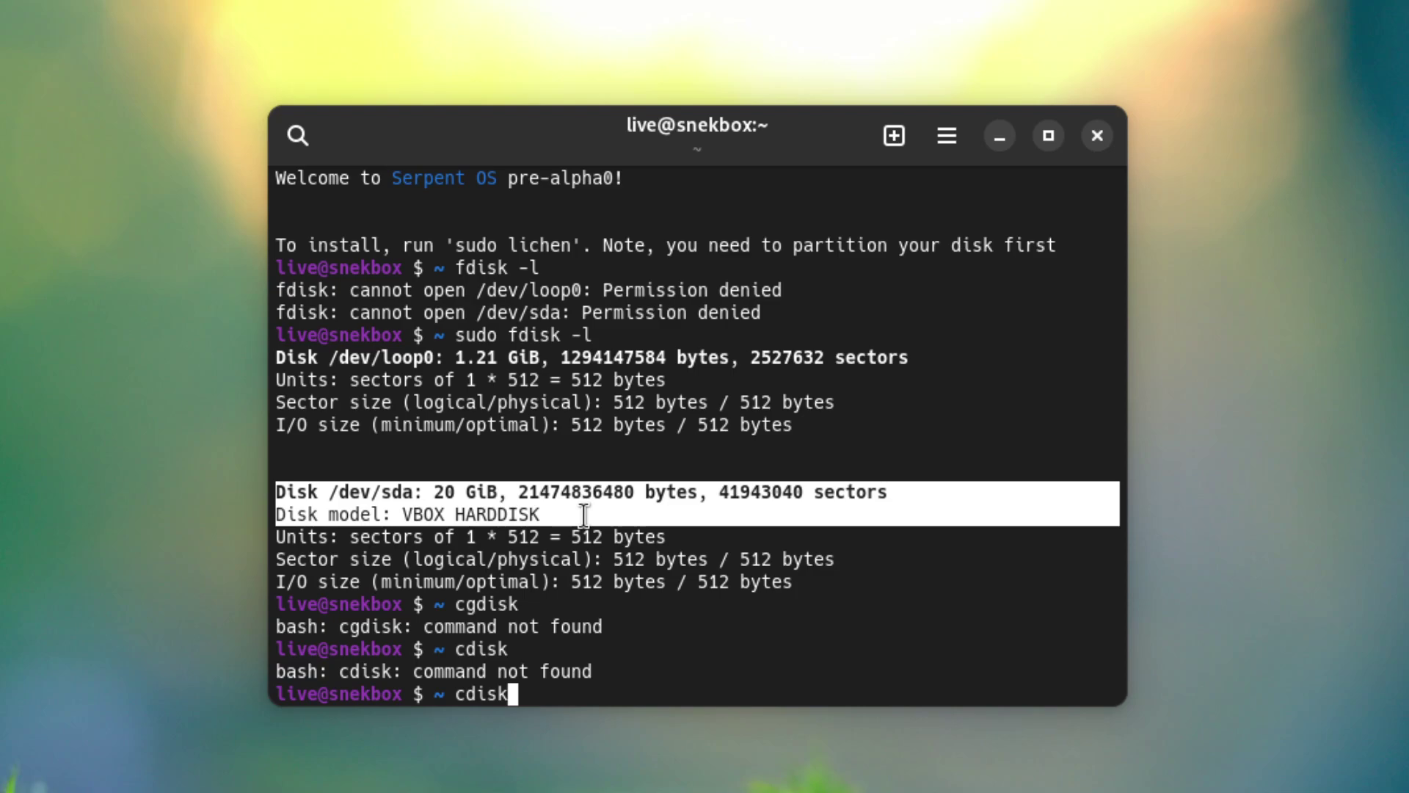
pyautogui.press('BackSpace')
pyautogui.press('BackSpace')
pyautogui.press('BackSpace')
pyautogui.press('BackSpace')
pyautogui.press('BackSpace')
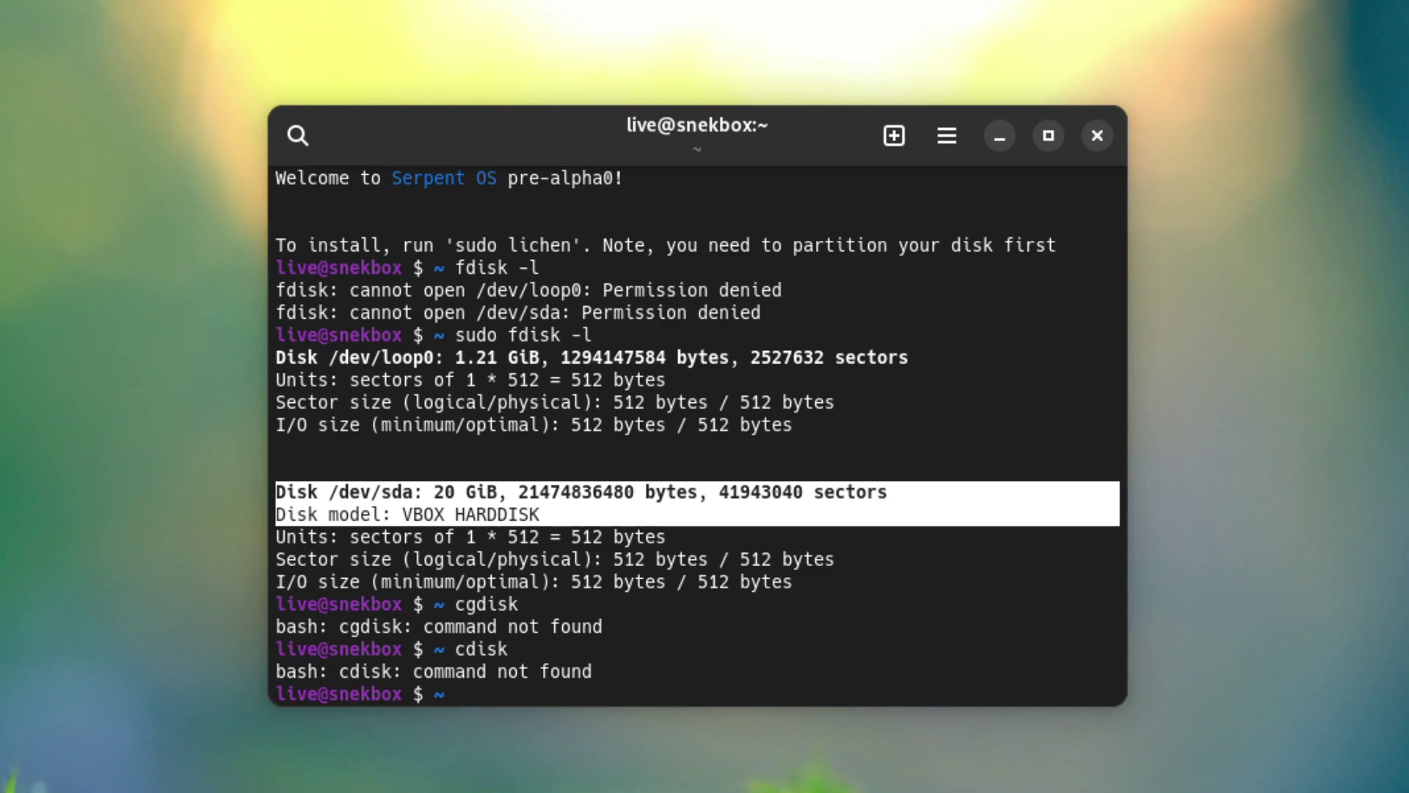
# Start fdisk on the /dev/sda disk with 'sudo fdisk /dev/sda'.
pyautogui.write('sudo fdisk /dev/')
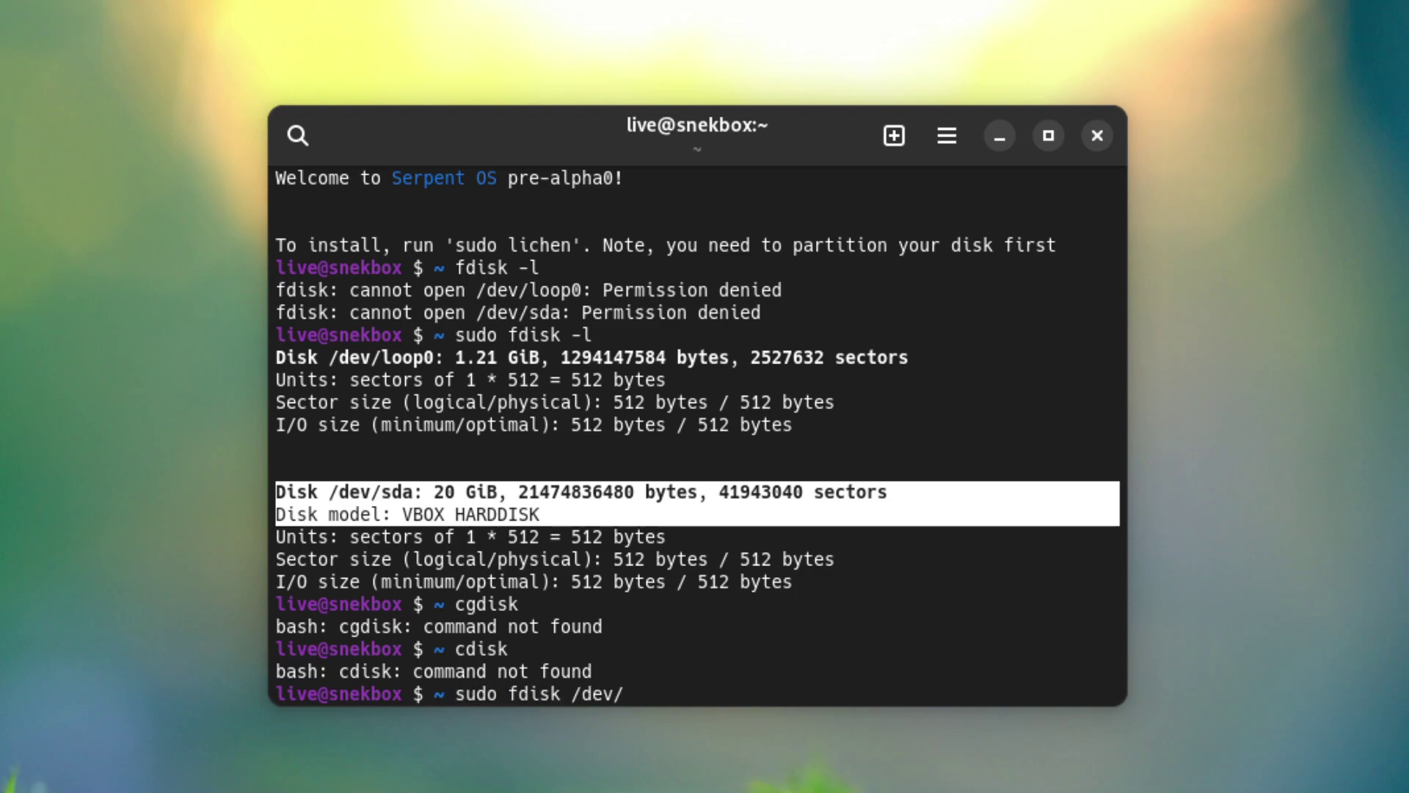
pyautogui.write('sda')
pyautogui.click(406, 504)
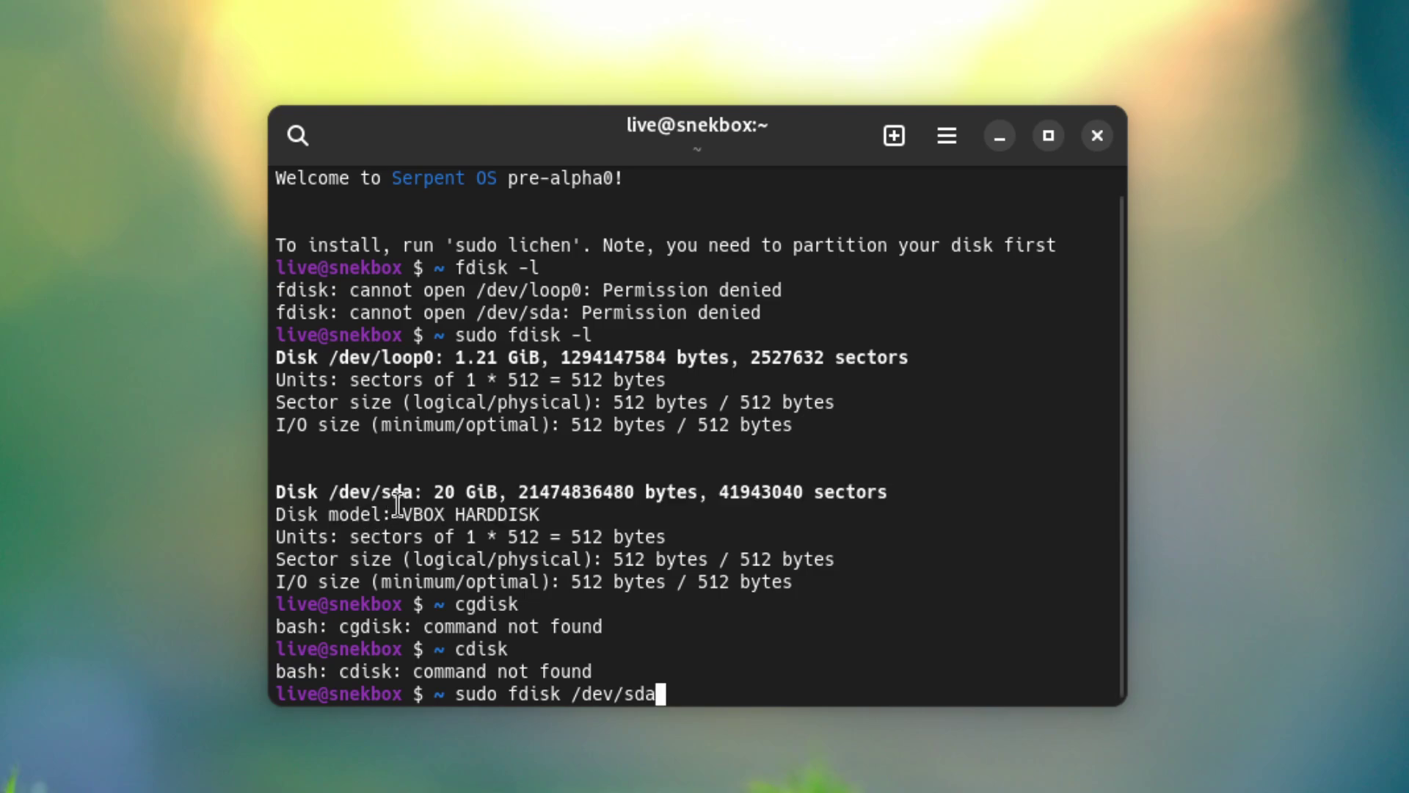
pyautogui.moveTo(409, 488); pyautogui.dragTo(277, 491)
pyautogui.click(782, 684)
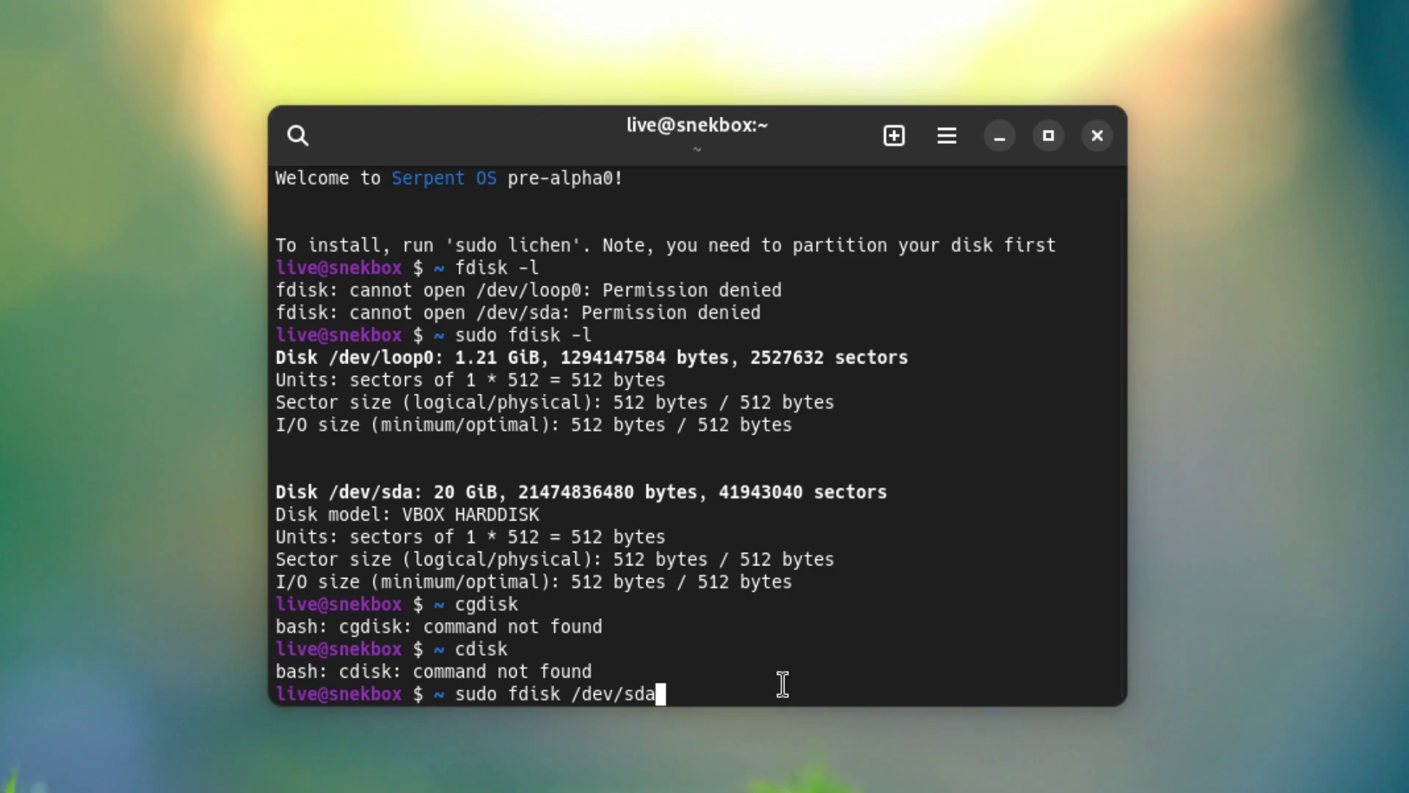
pyautogui.press('Return')
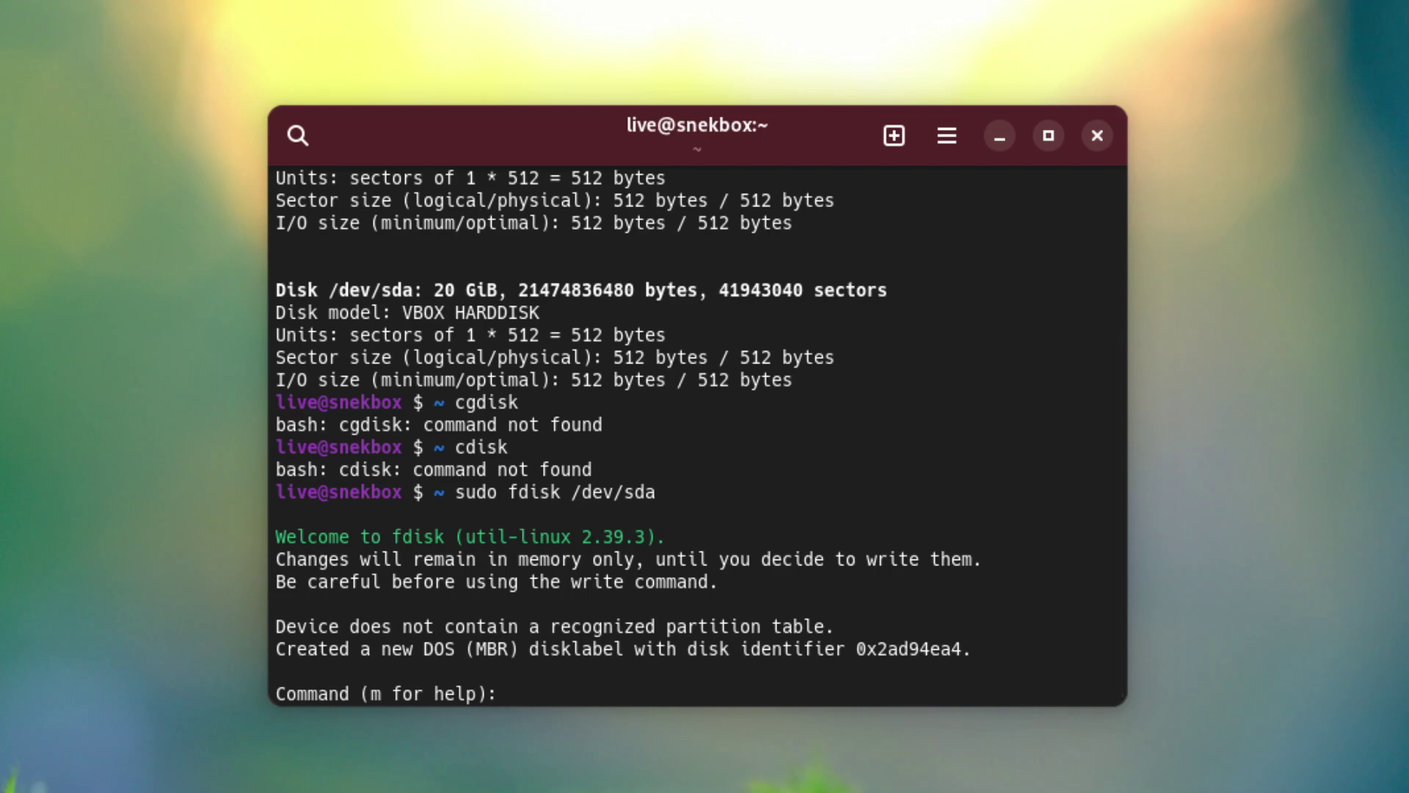
# Print fdisk's command menu with 'm' and review the Create a new label section.
pyautogui.write('m')
pyautogui.press('Return')
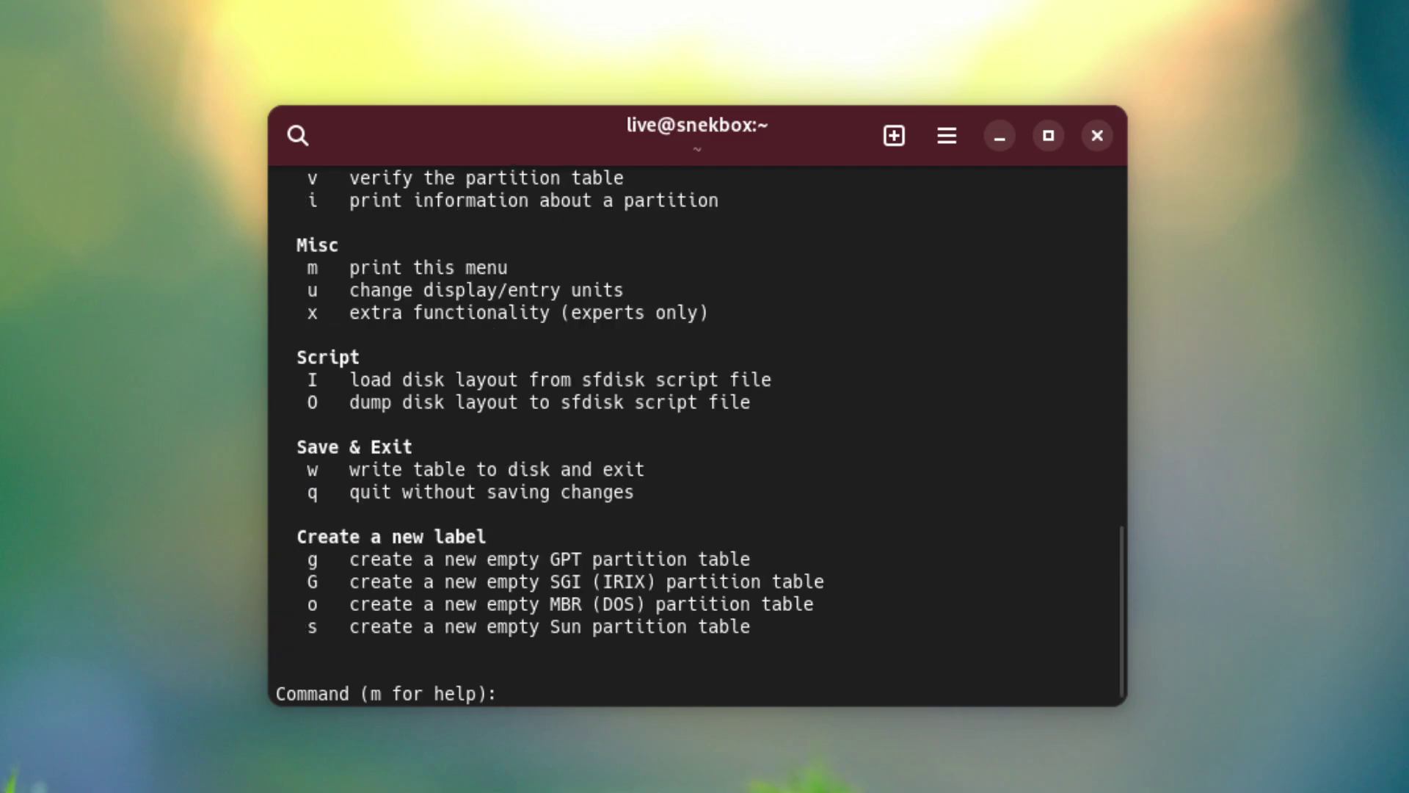
pyautogui.scroll(1, 571, 460)
pyautogui.scroll(3, 572, 461)
pyautogui.scroll(-4, 571, 461)
pyautogui.moveTo(299, 543); pyautogui.dragTo(513, 544)
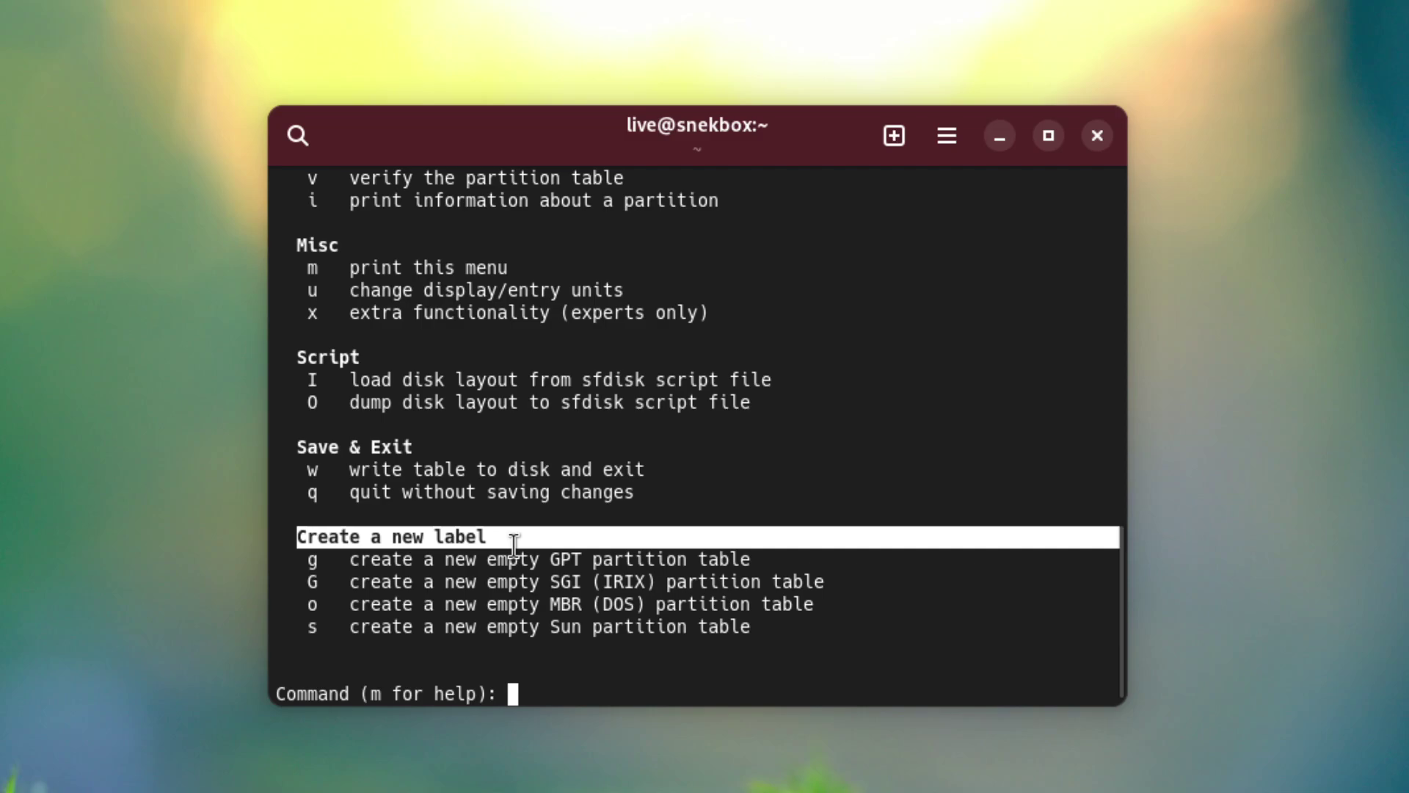
pyautogui.click(323, 553)
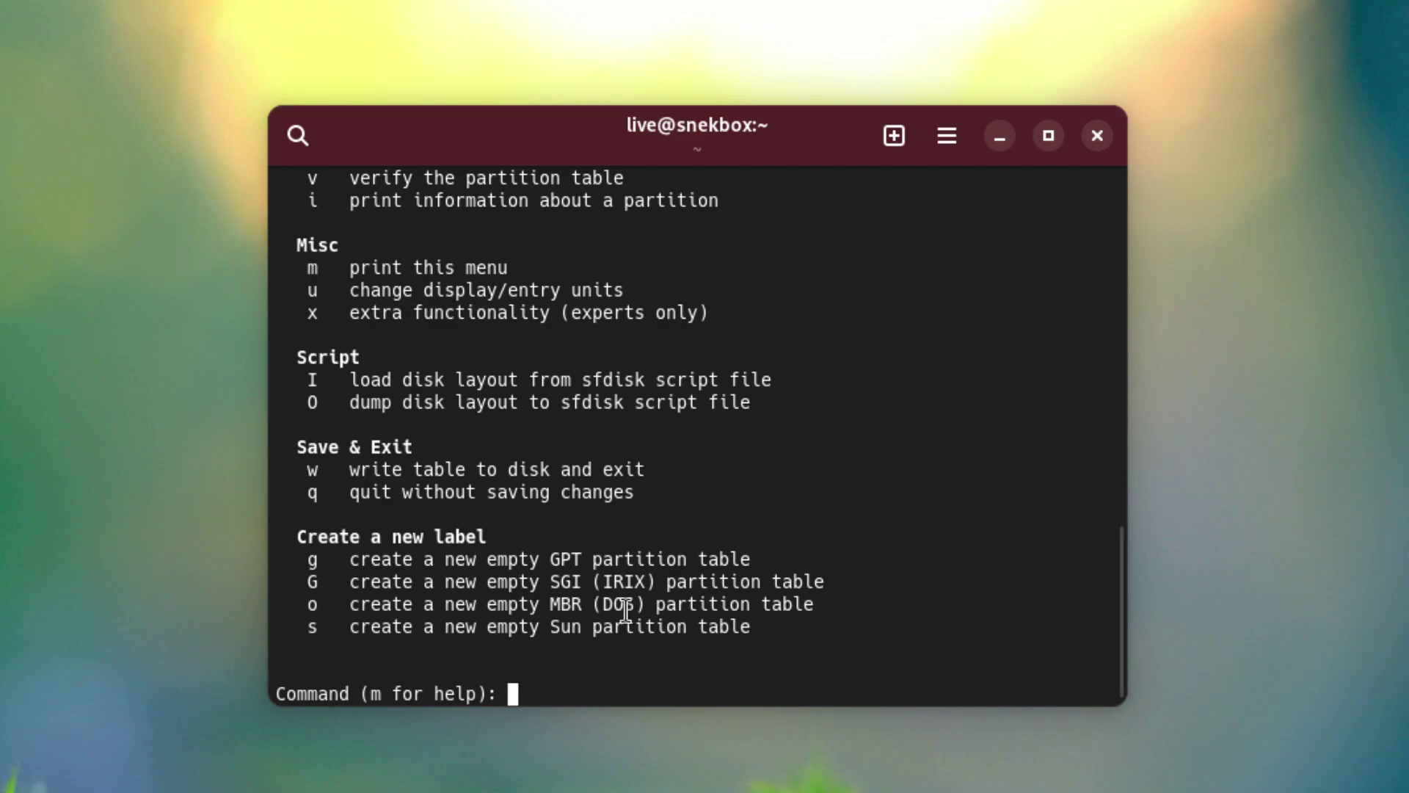
# Enter 'g' to create an empty GPT partition table, then find the add-new-partition command in the help.
pyautogui.write('g')
pyautogui.press('Return')
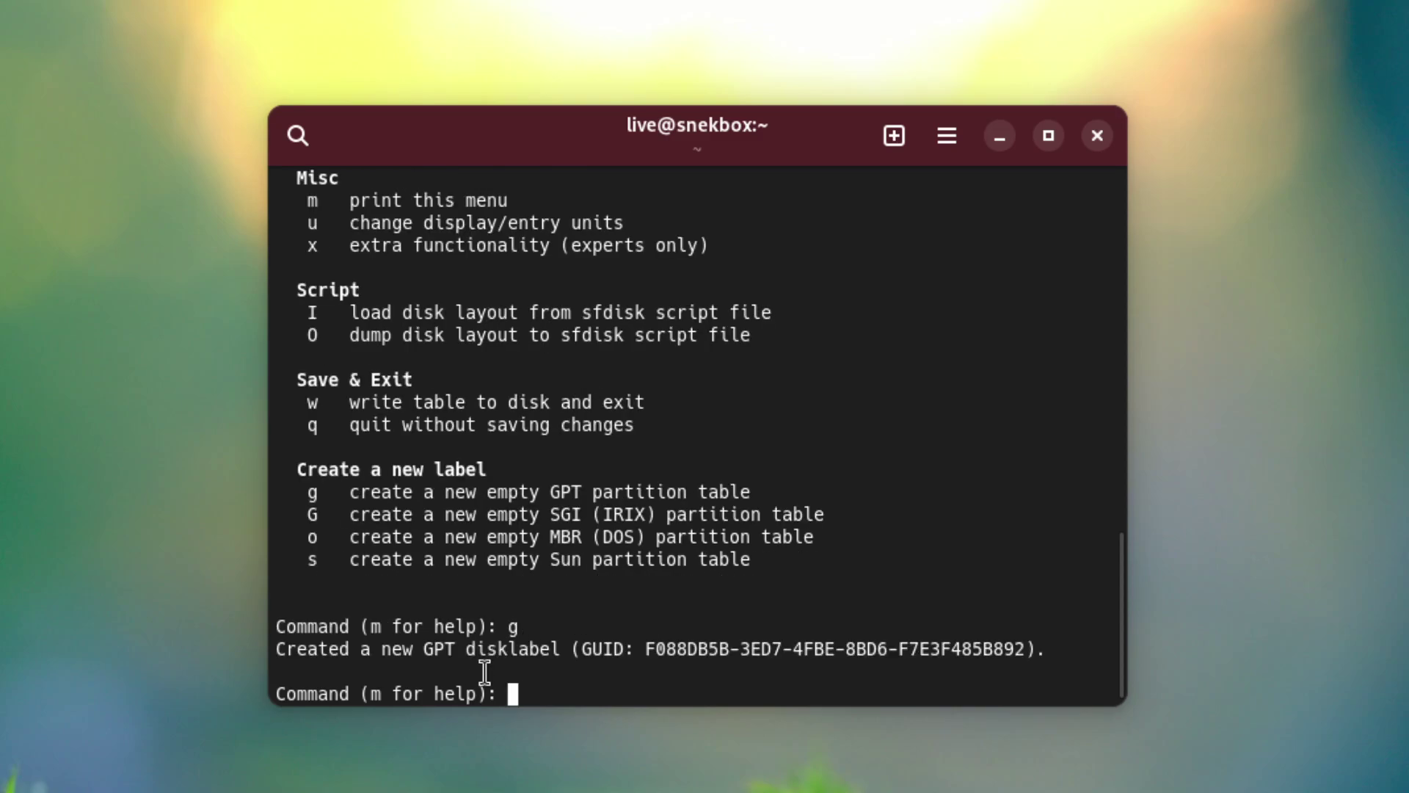
pyautogui.scroll(4, 557, 640)
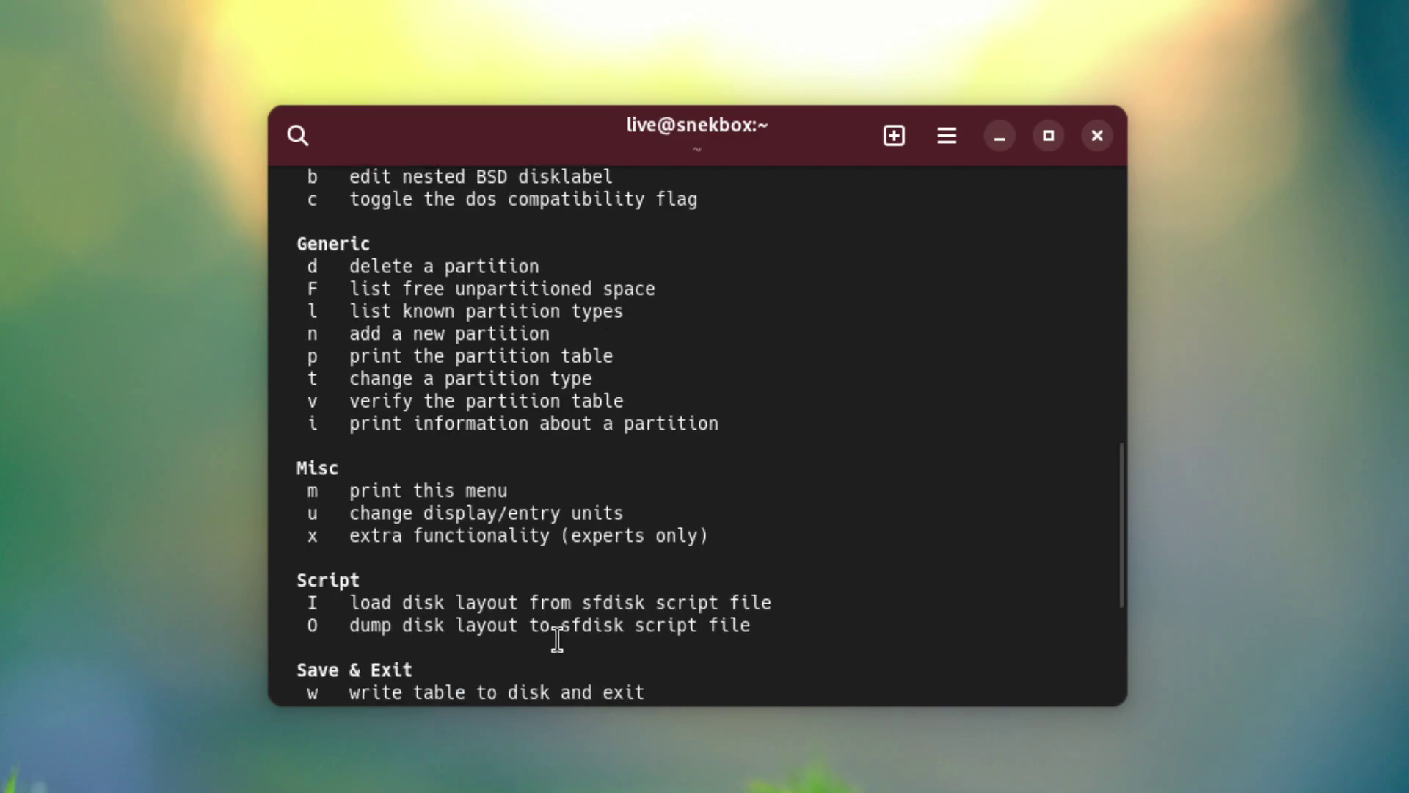
pyautogui.scroll(1, 499, 433)
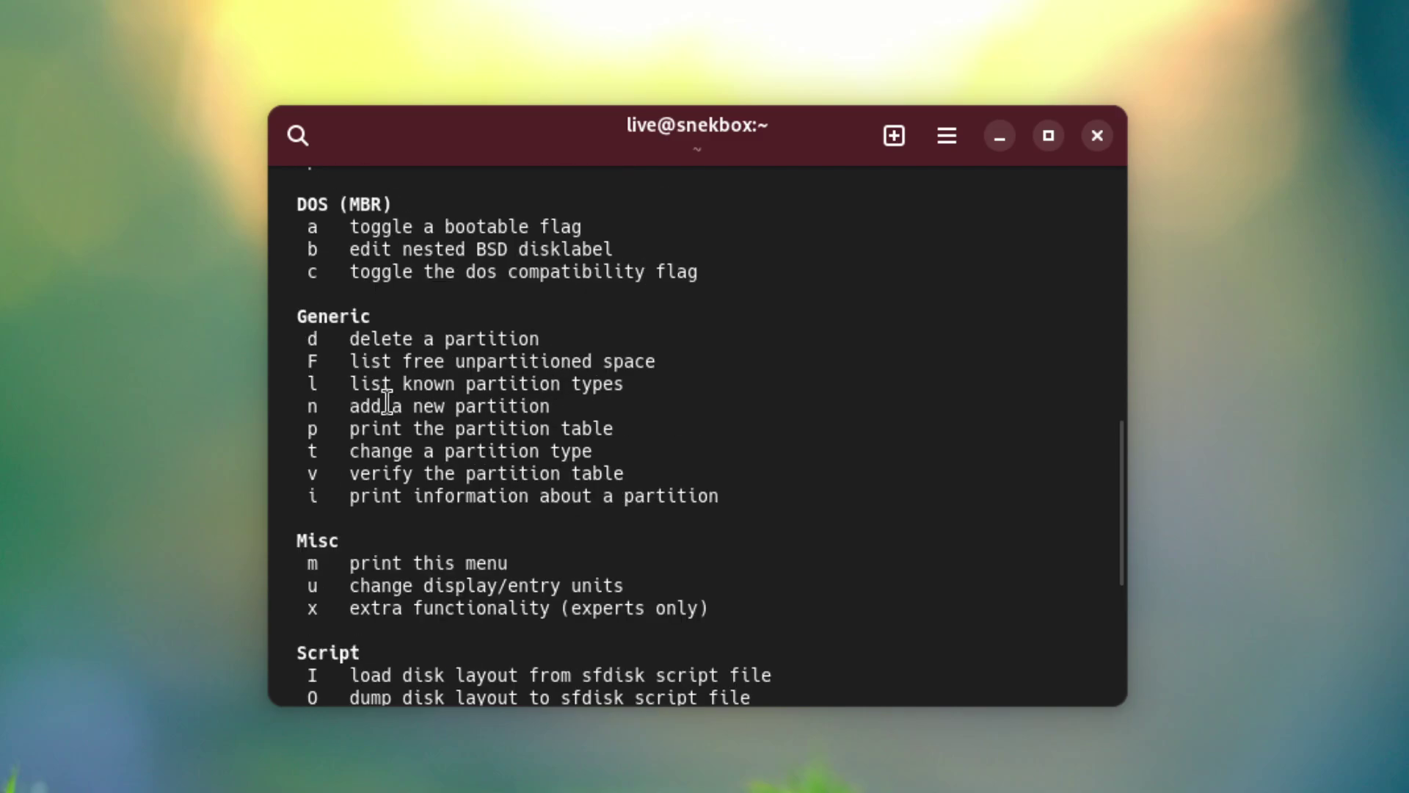
pyautogui.moveTo(296, 314); pyautogui.dragTo(730, 491)
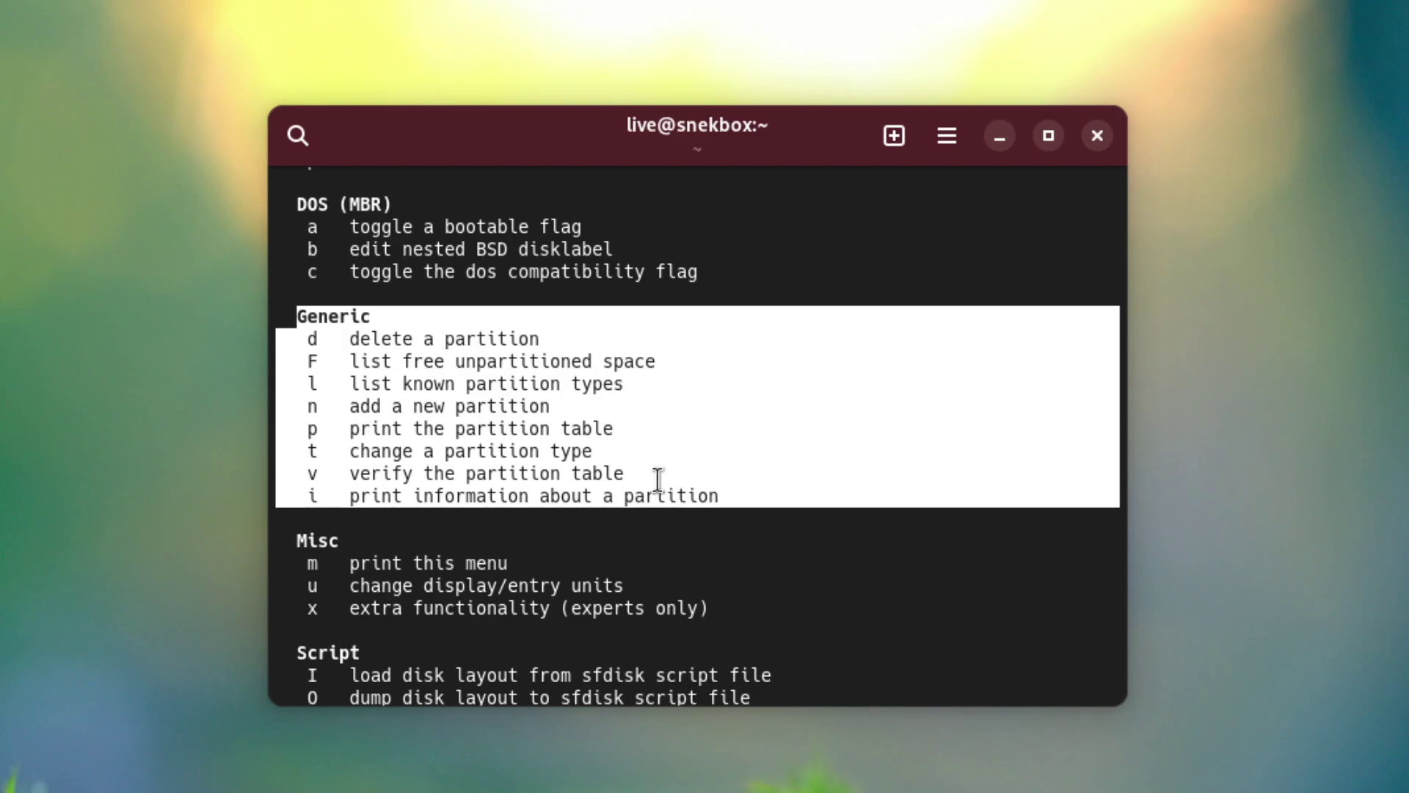
pyautogui.scroll(-4, 658, 478)
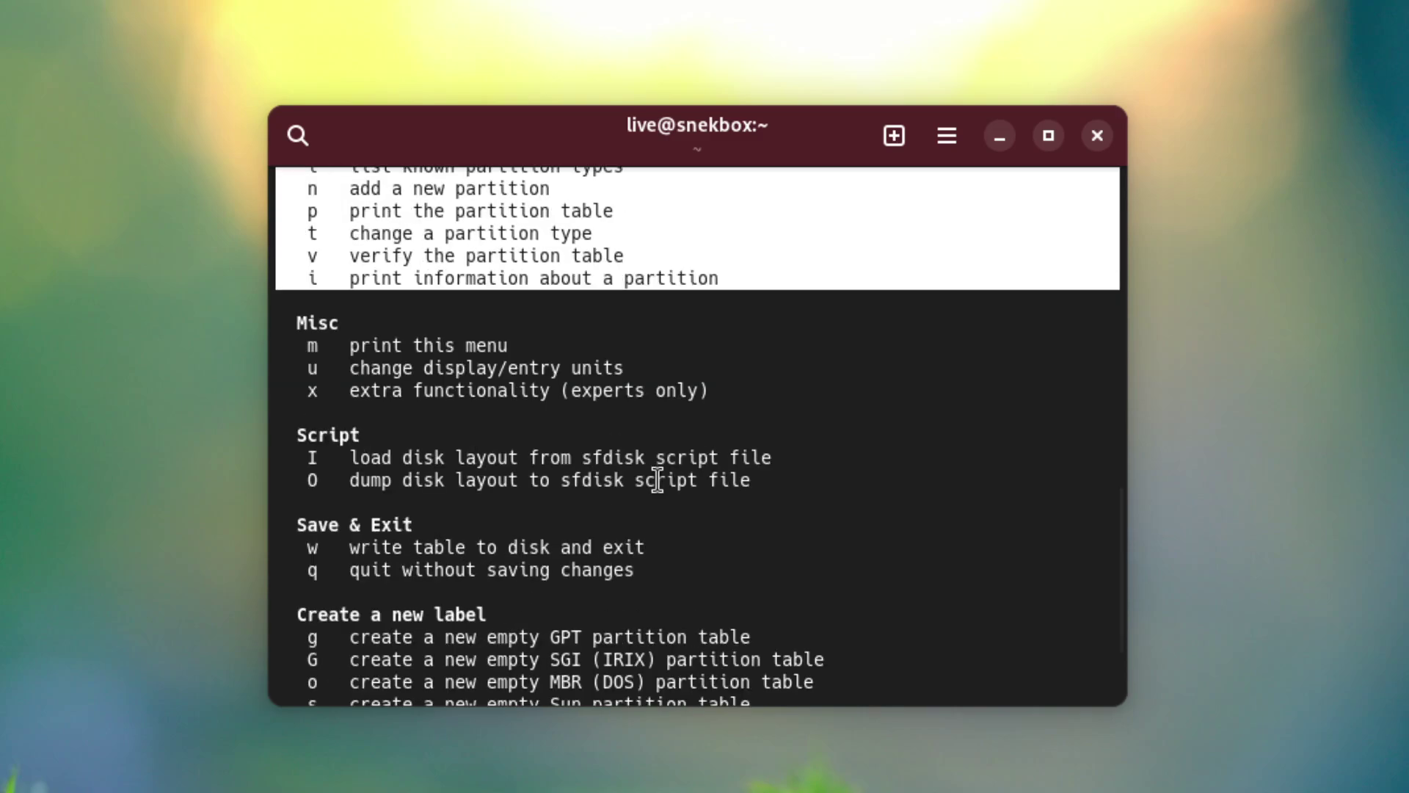
pyautogui.write('g')
pyautogui.press('Return')
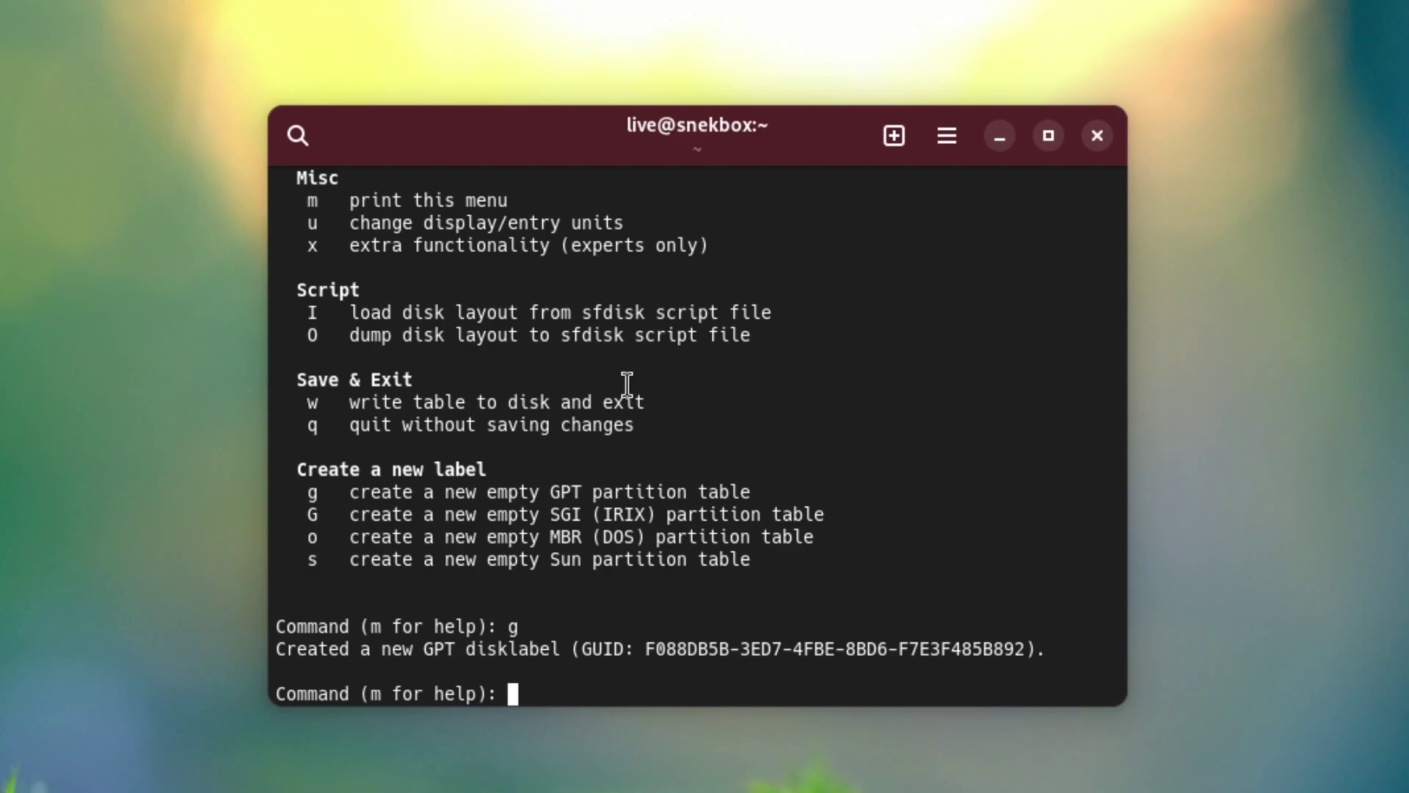
pyautogui.scroll(5, 627, 382)
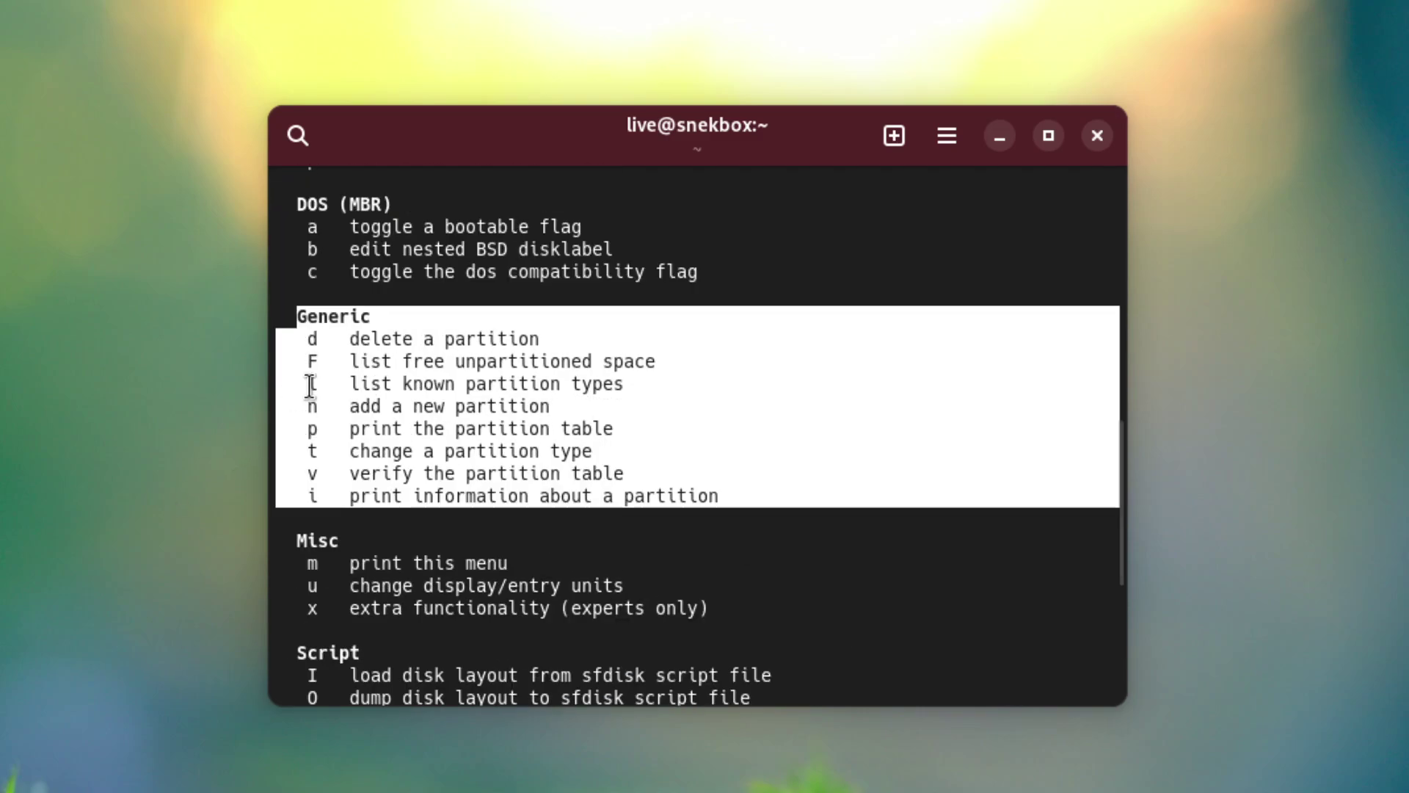
pyautogui.moveTo(298, 402); pyautogui.dragTo(582, 402)
pyautogui.click(587, 394)
# Add partition 1 with default number and first sector 2048, ending at +1G for 1 GiB.
pyautogui.scroll(-5, 588, 399)
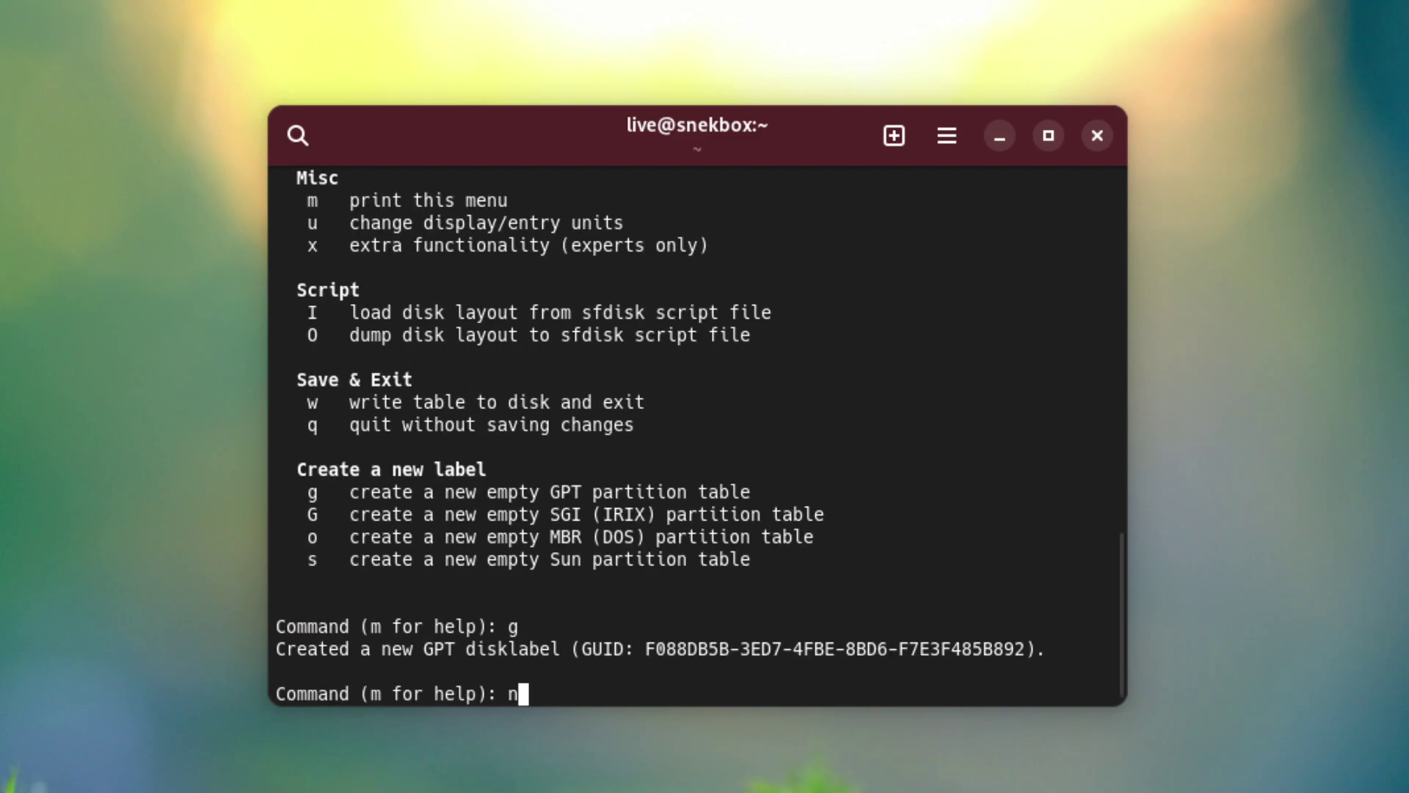
pyautogui.write('n')
pyautogui.press('Return')
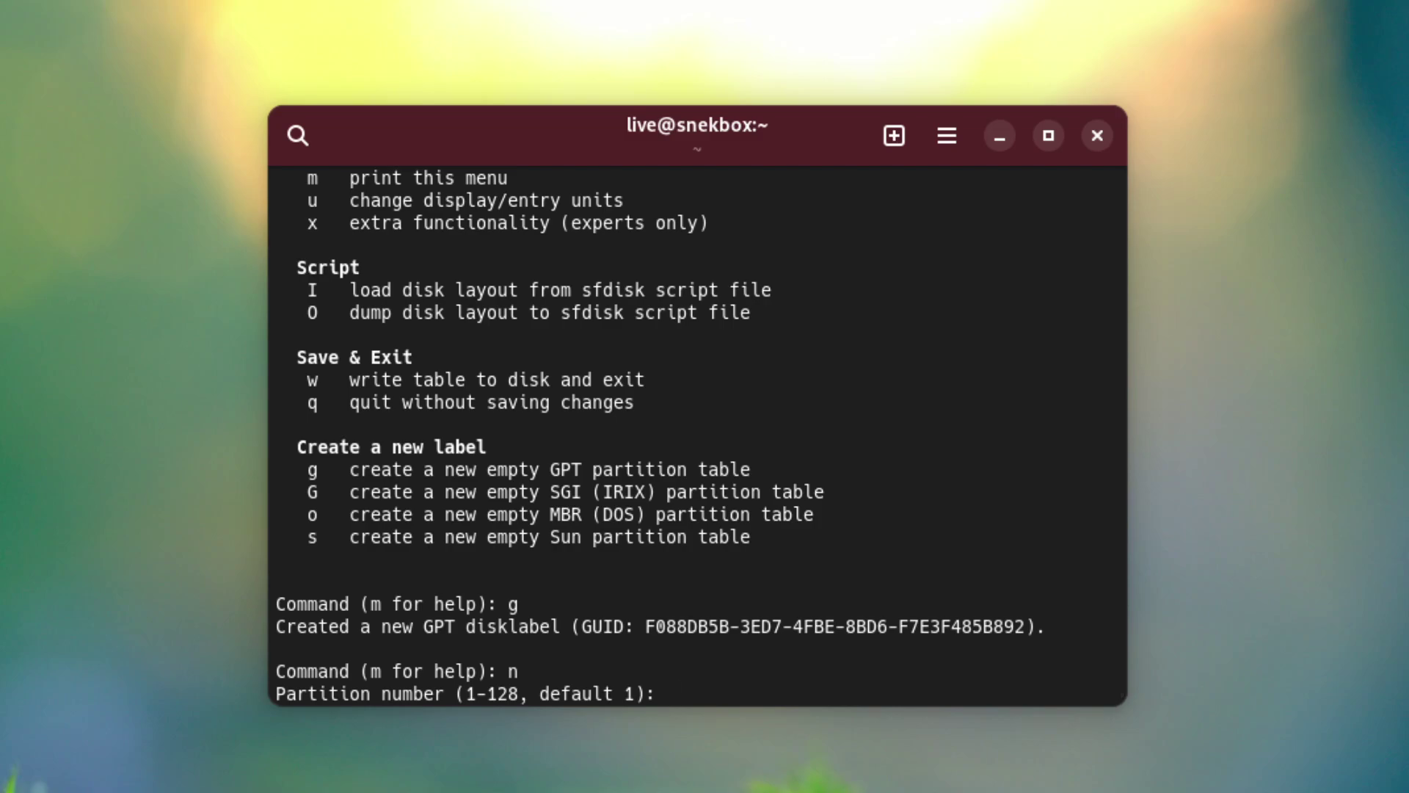
pyautogui.press('Return')
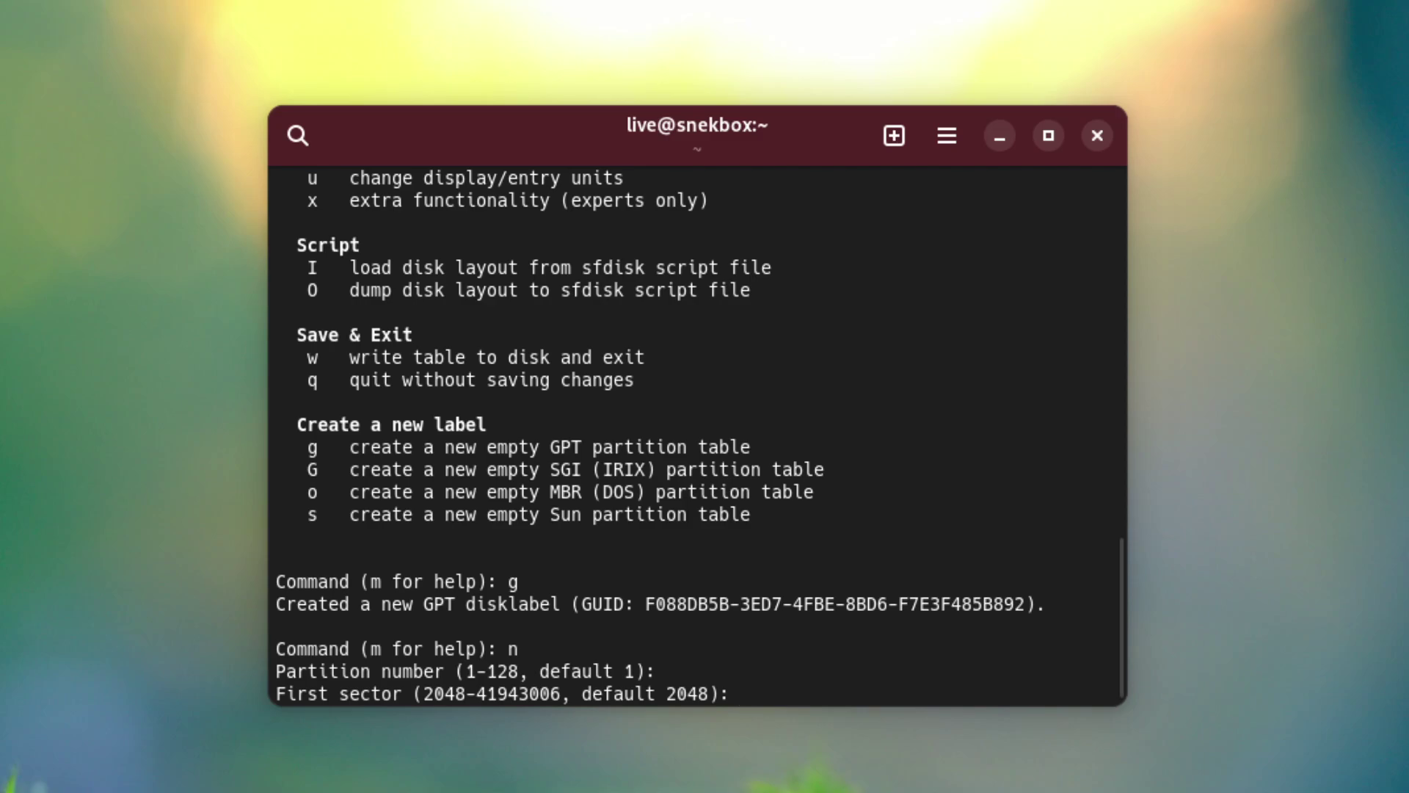
pyautogui.press('Return')
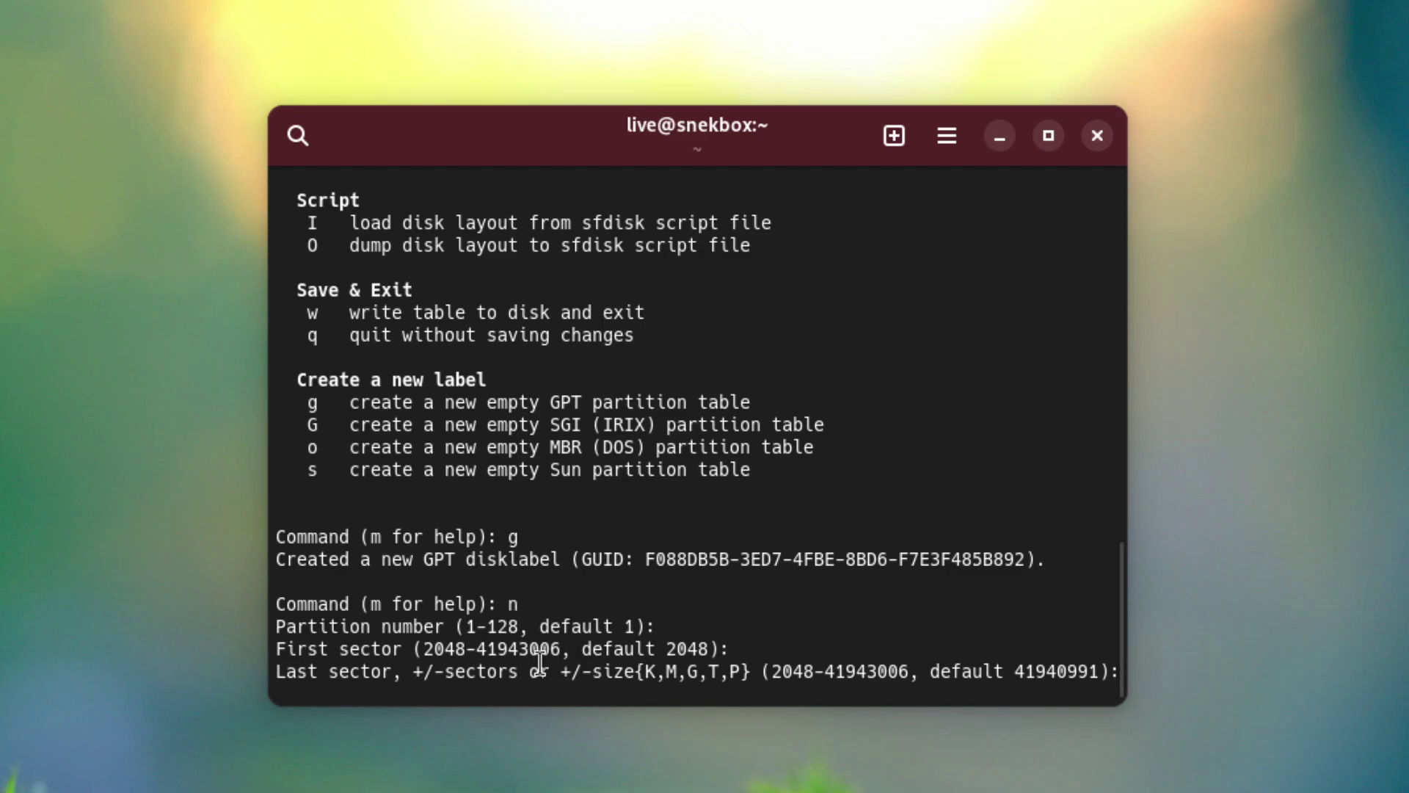
pyautogui.moveTo(560, 671); pyautogui.dragTo(739, 659)
pyautogui.click(629, 681)
pyautogui.write('+')
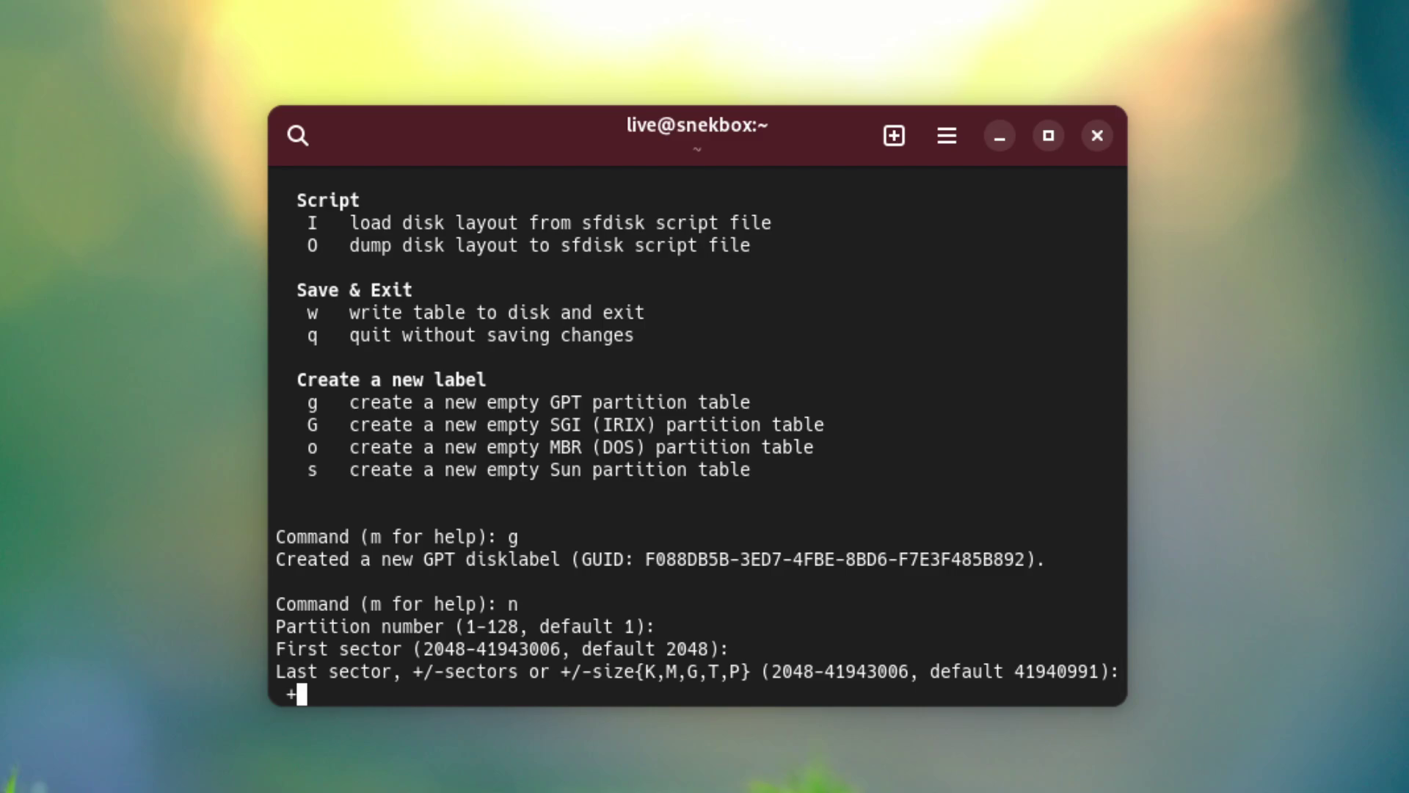
pyautogui.write('1G')
pyautogui.press('Return')
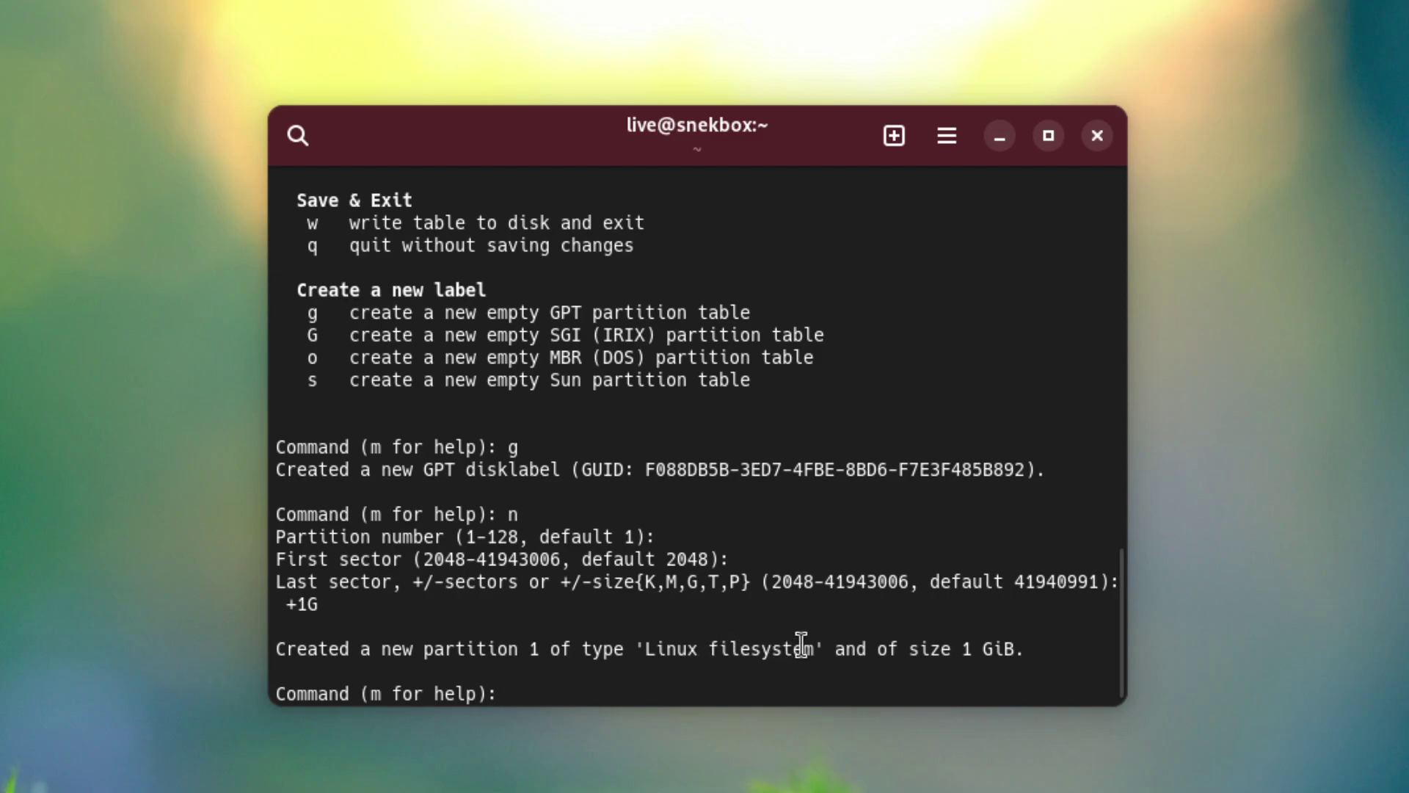
# Start changing partition 1's type with 't' and list all known partition types with 'L'.
pyautogui.scroll(6, 801, 649)
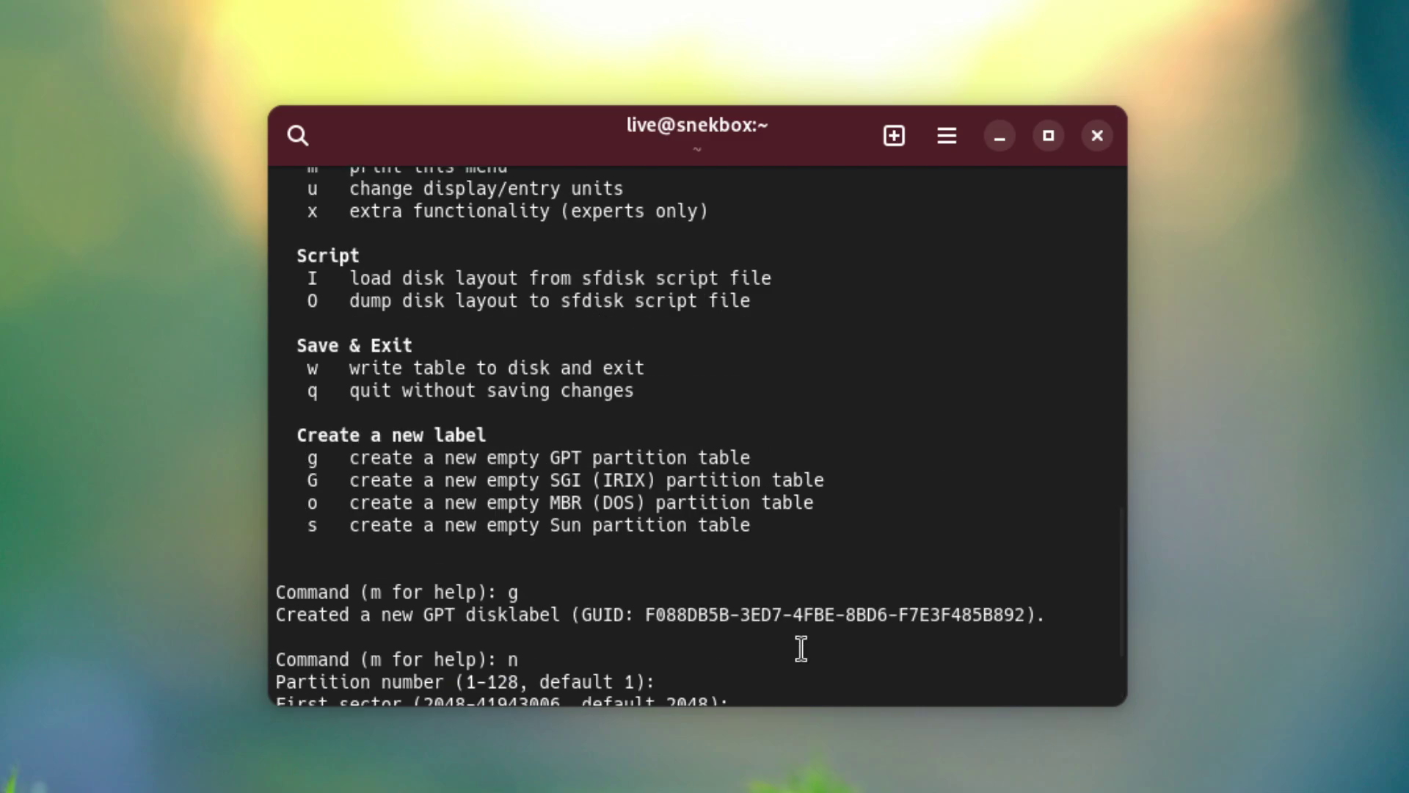
pyautogui.scroll(3, 801, 649)
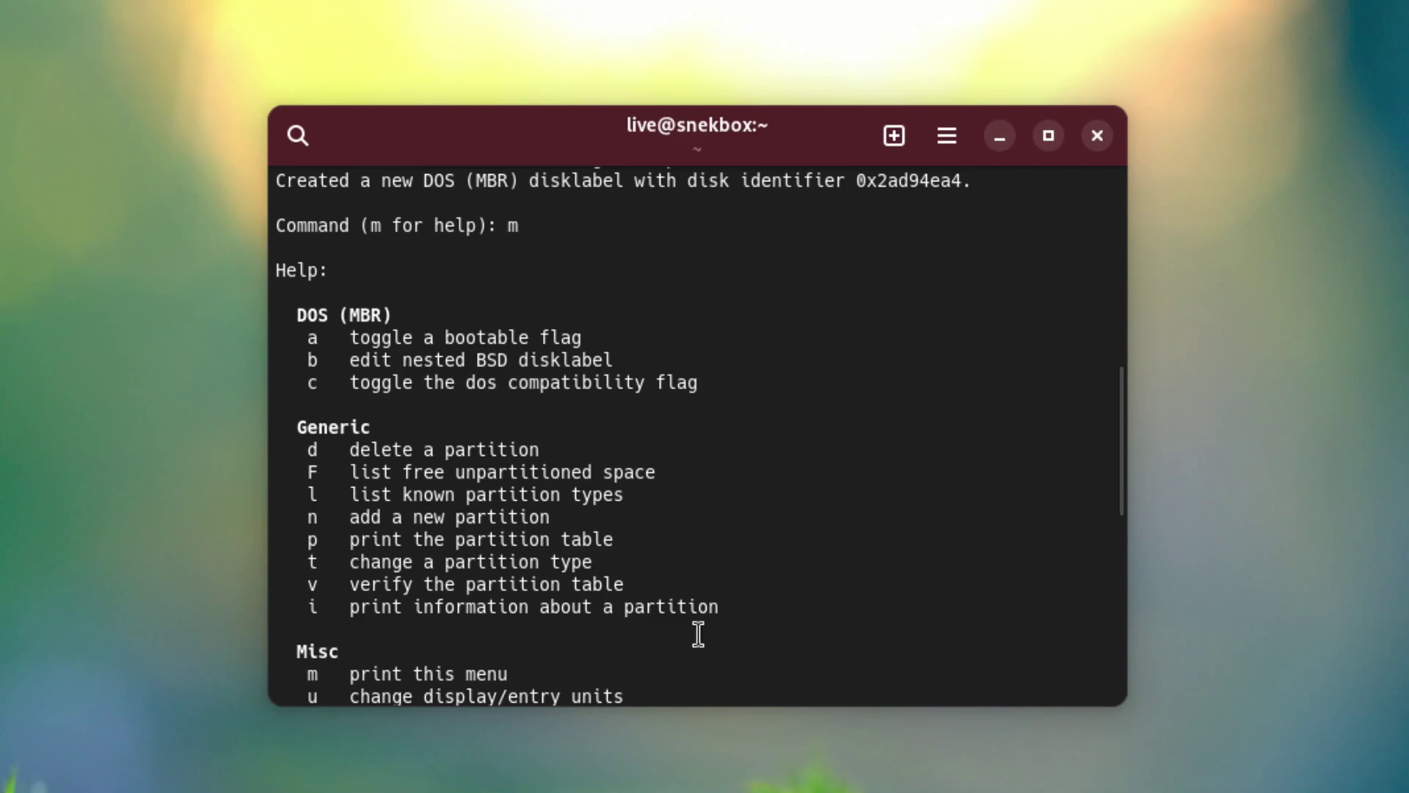
pyautogui.moveTo(607, 553); pyautogui.dragTo(299, 560)
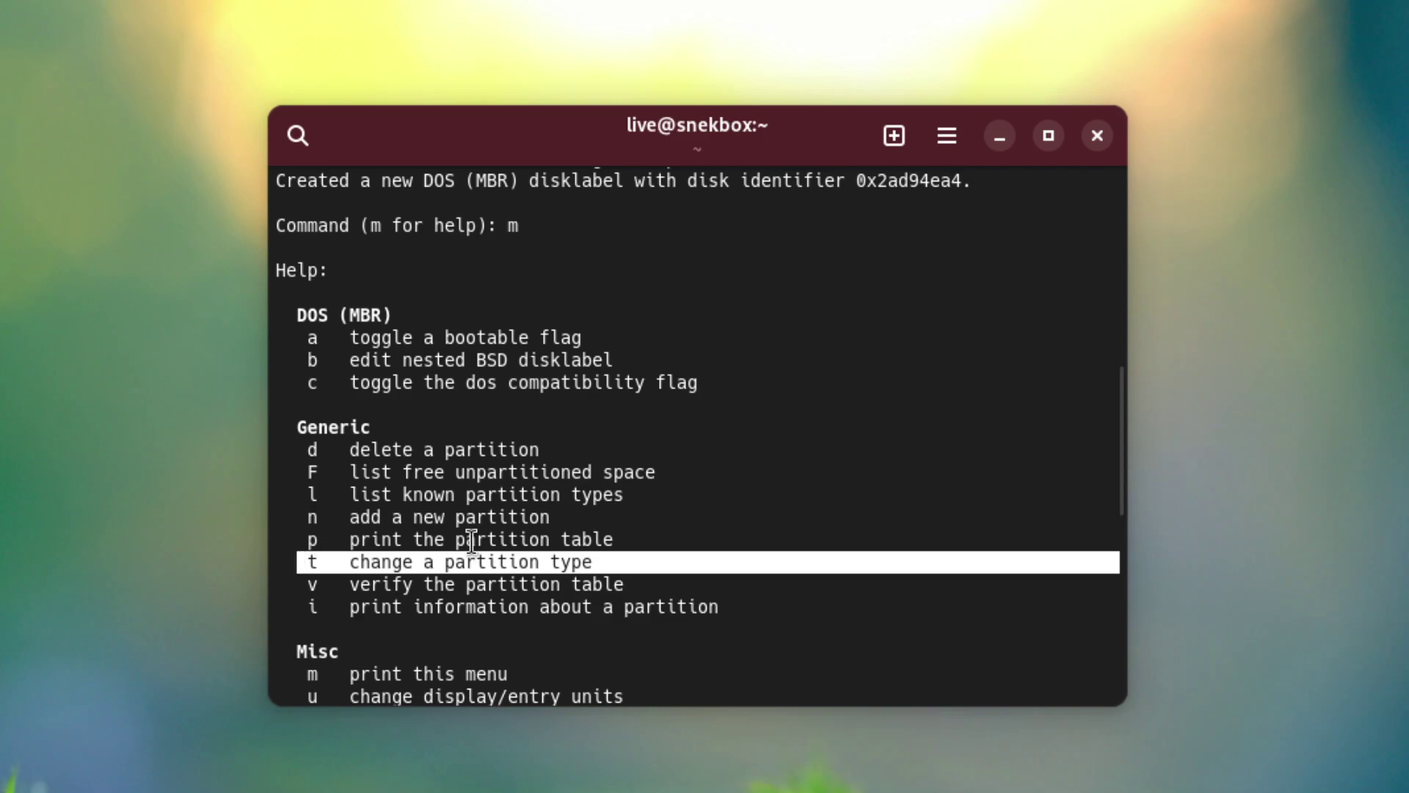
pyautogui.write('t')
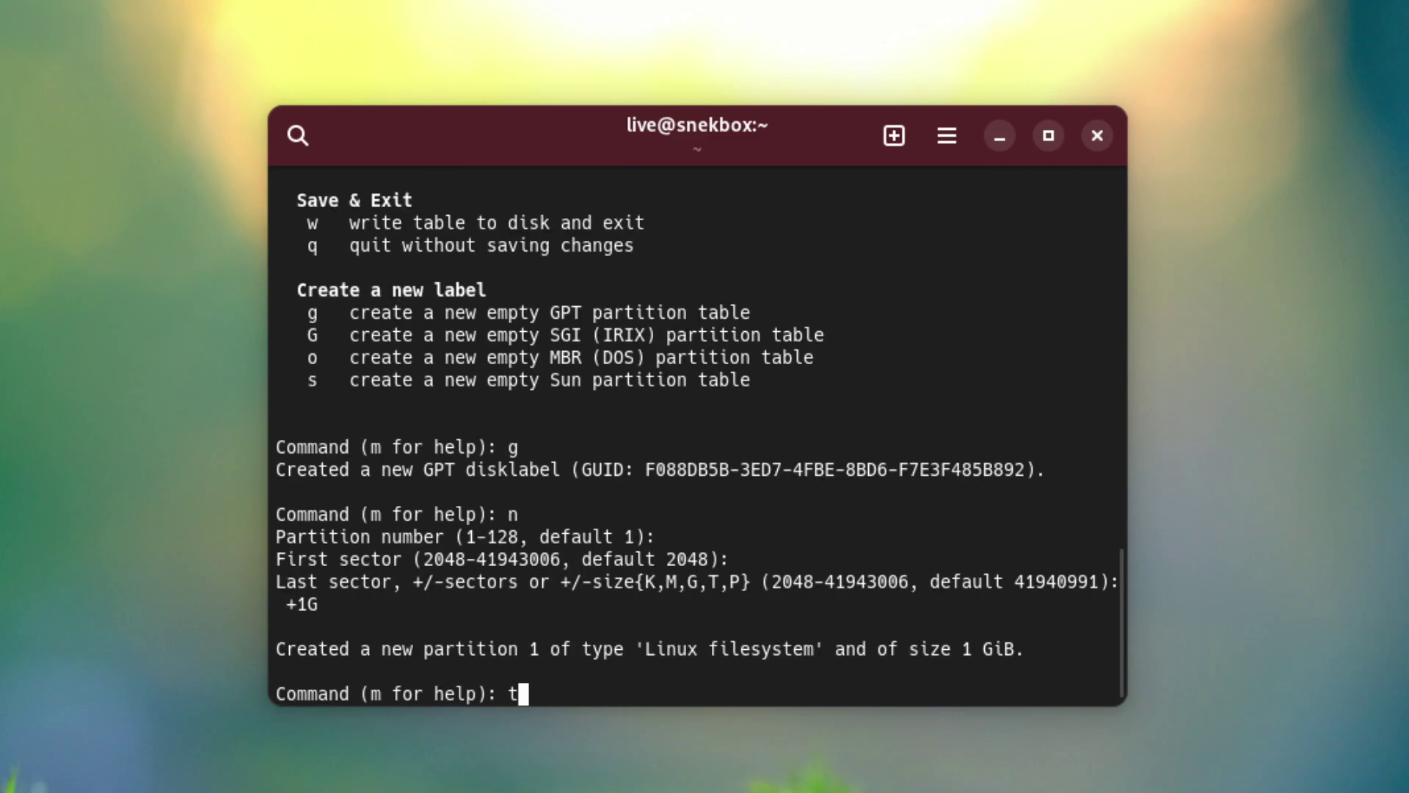
pyautogui.press('Return')
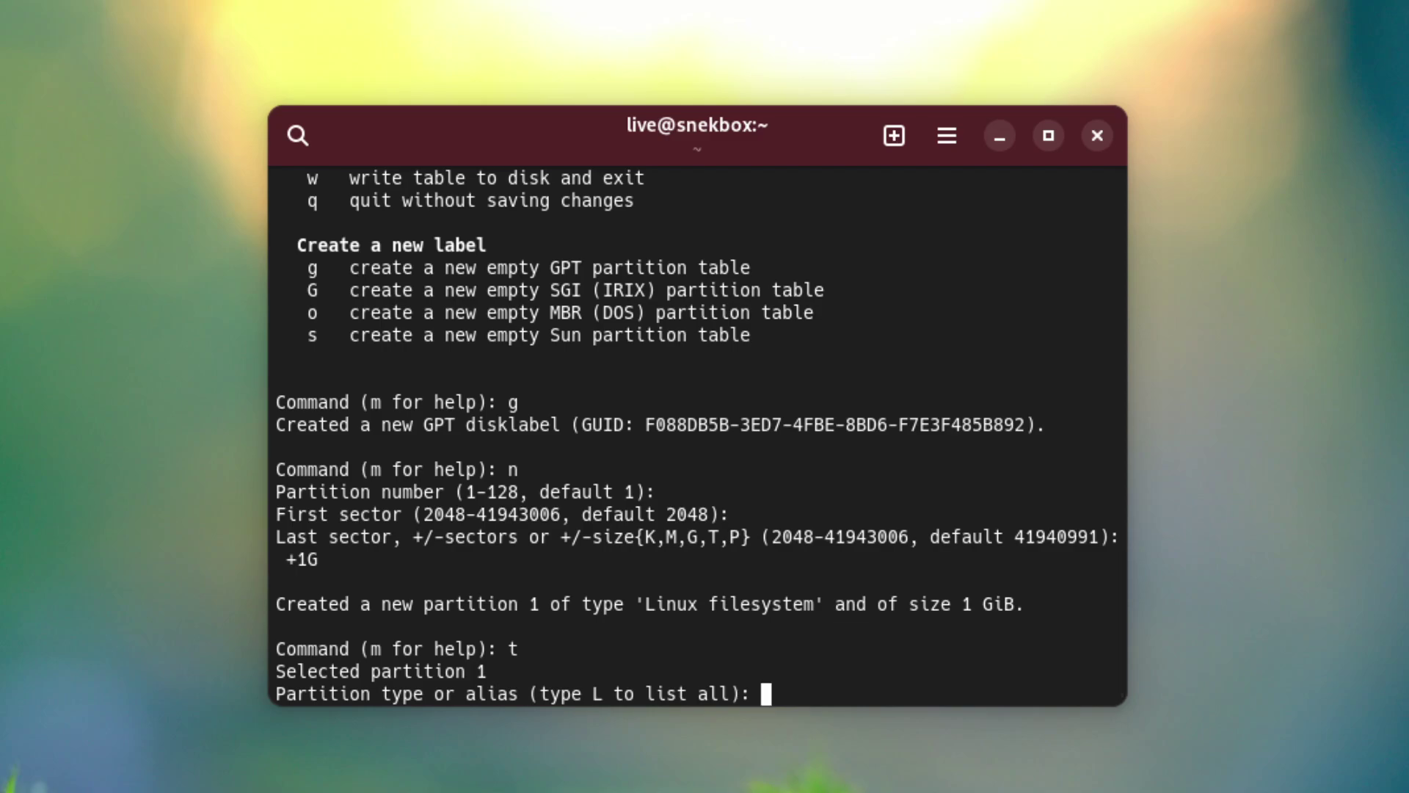
pyautogui.write('L')
pyautogui.press('Return')
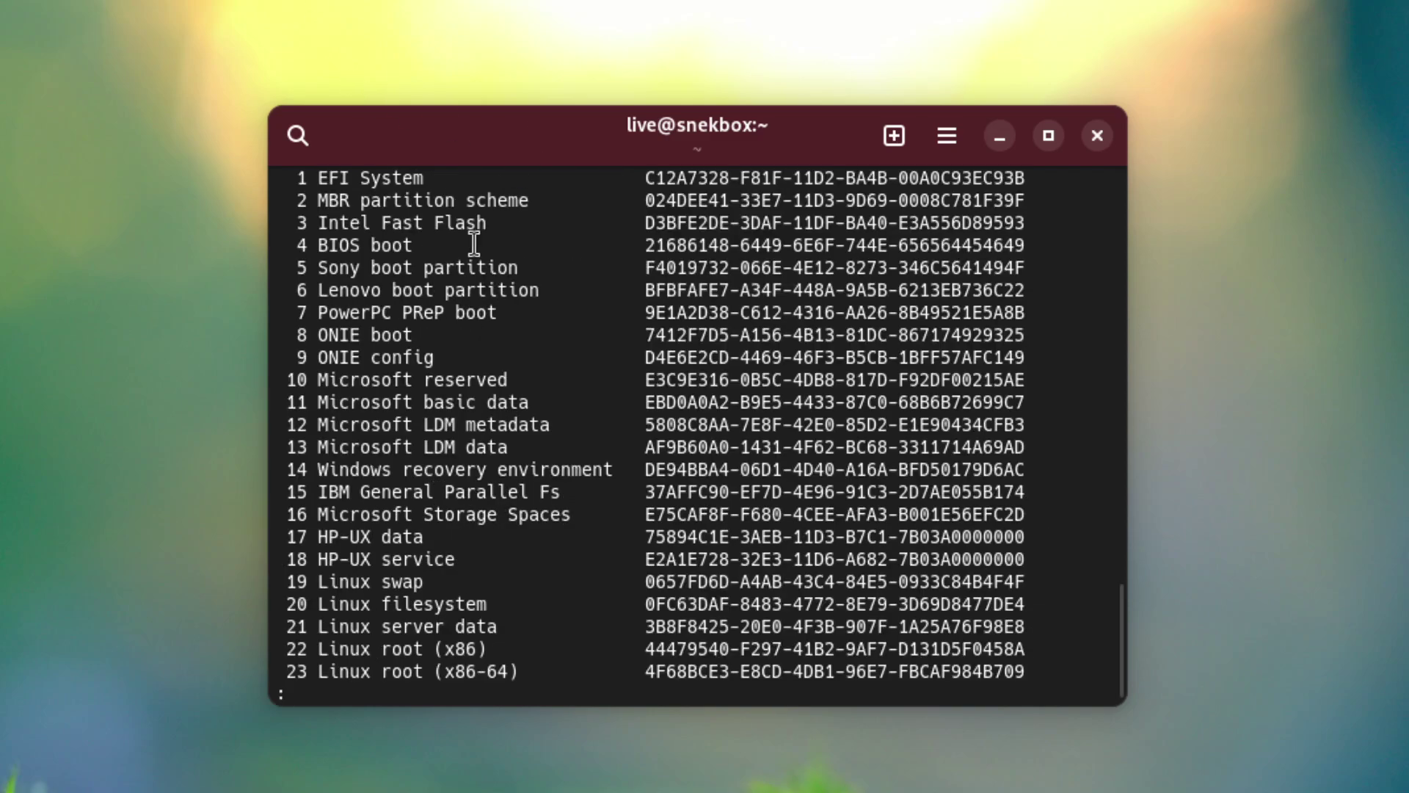
# Close the type list with 'q' and set partition 1 to type 1, EFI System.
pyautogui.moveTo(317, 178); pyautogui.dragTo(463, 179)
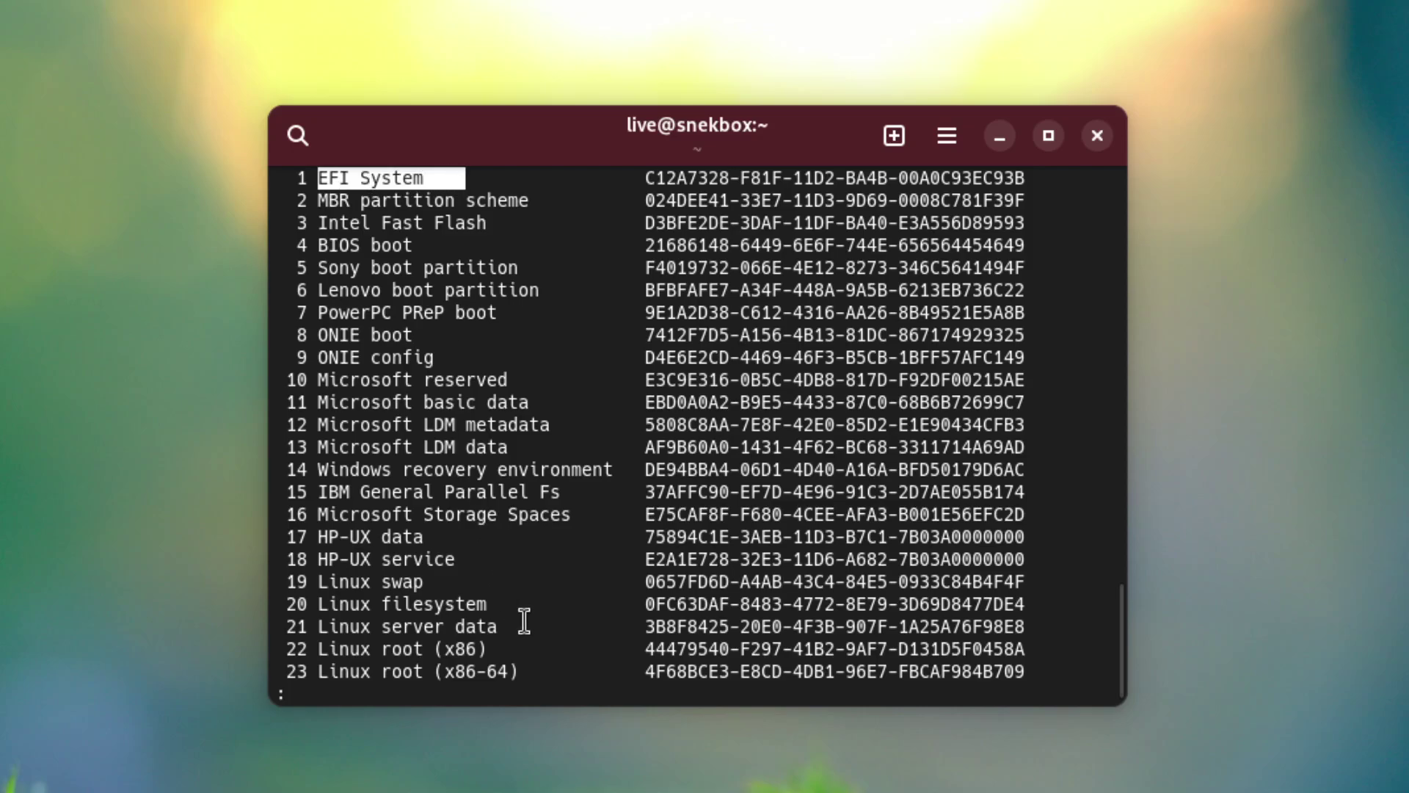
pyautogui.press('q')
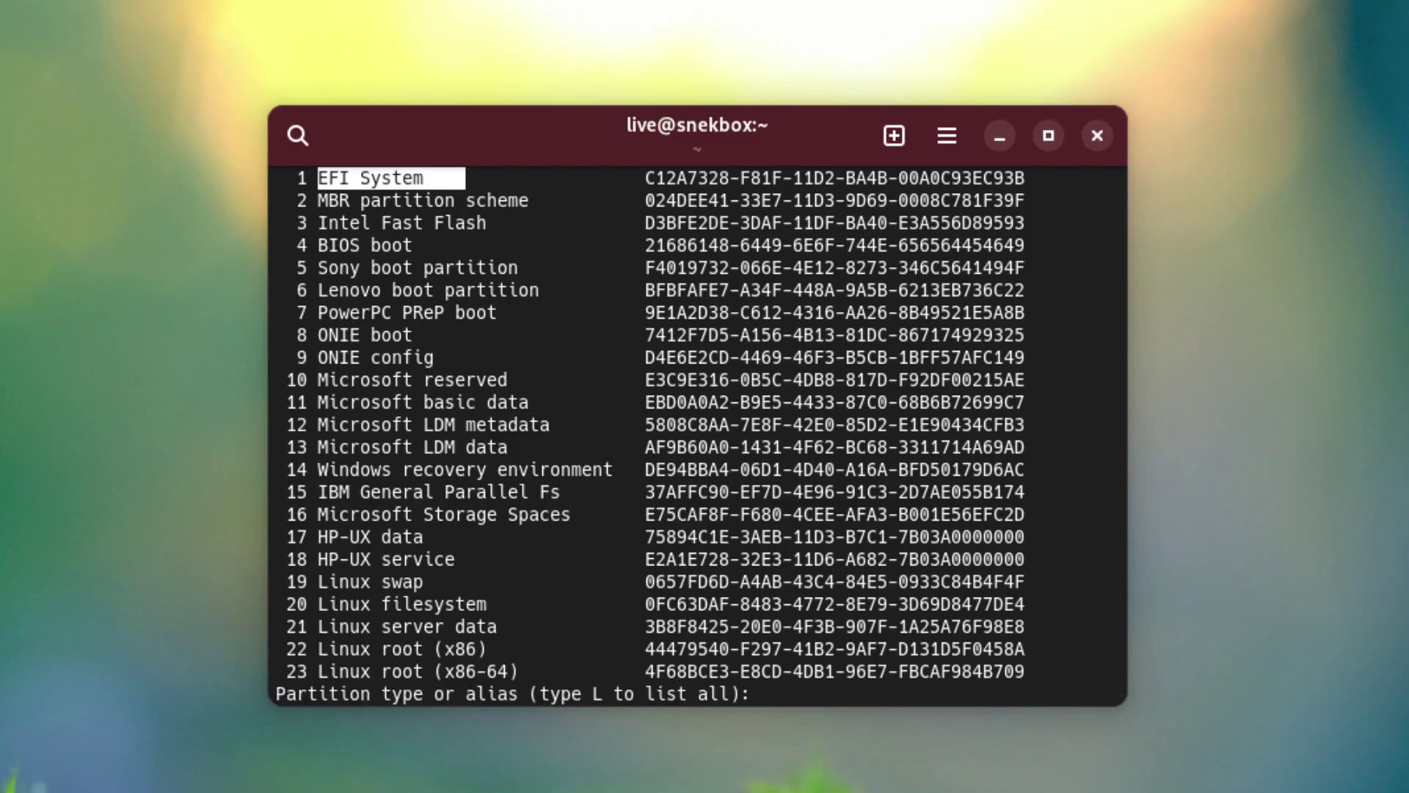
pyautogui.write('1')
pyautogui.press('Return')
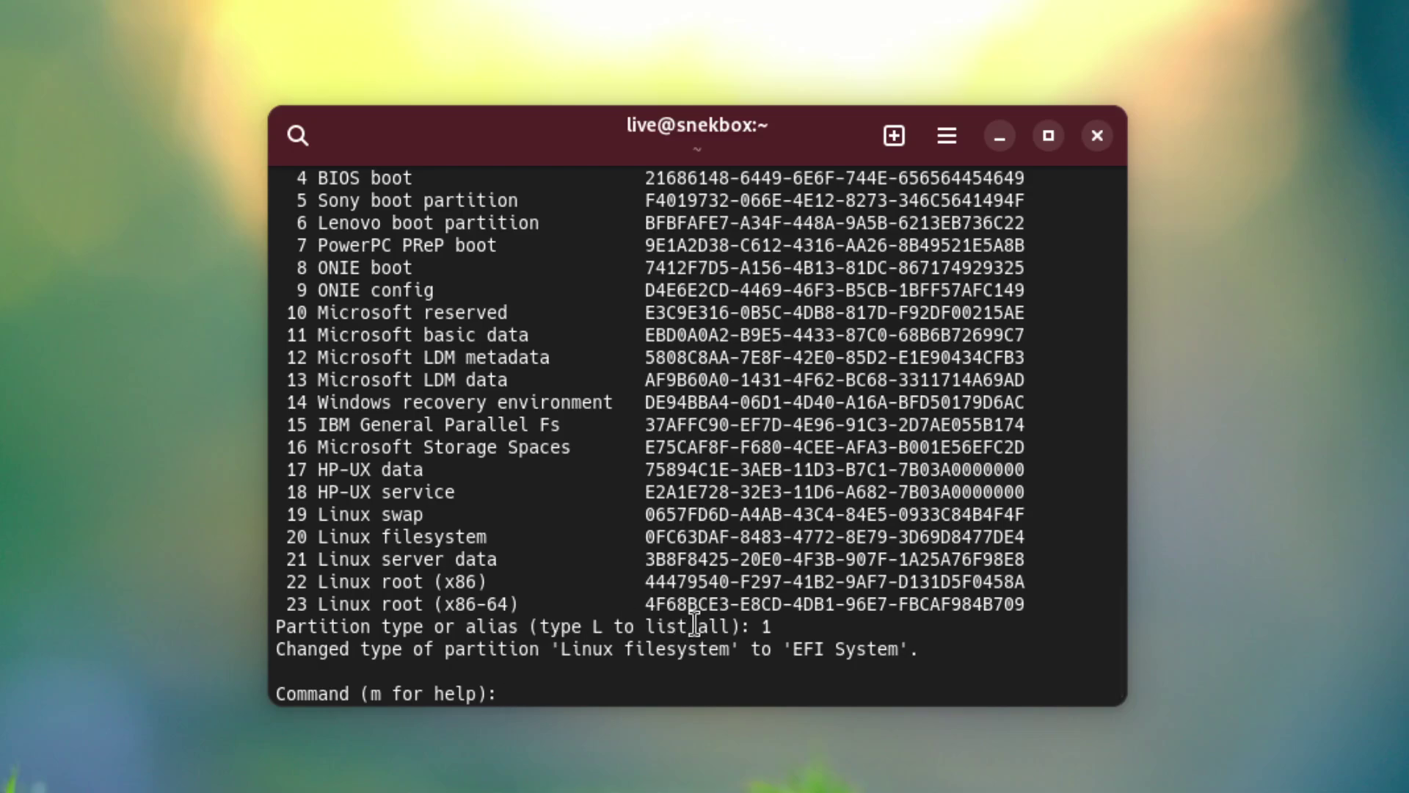
pyautogui.scroll(9, 694, 624)
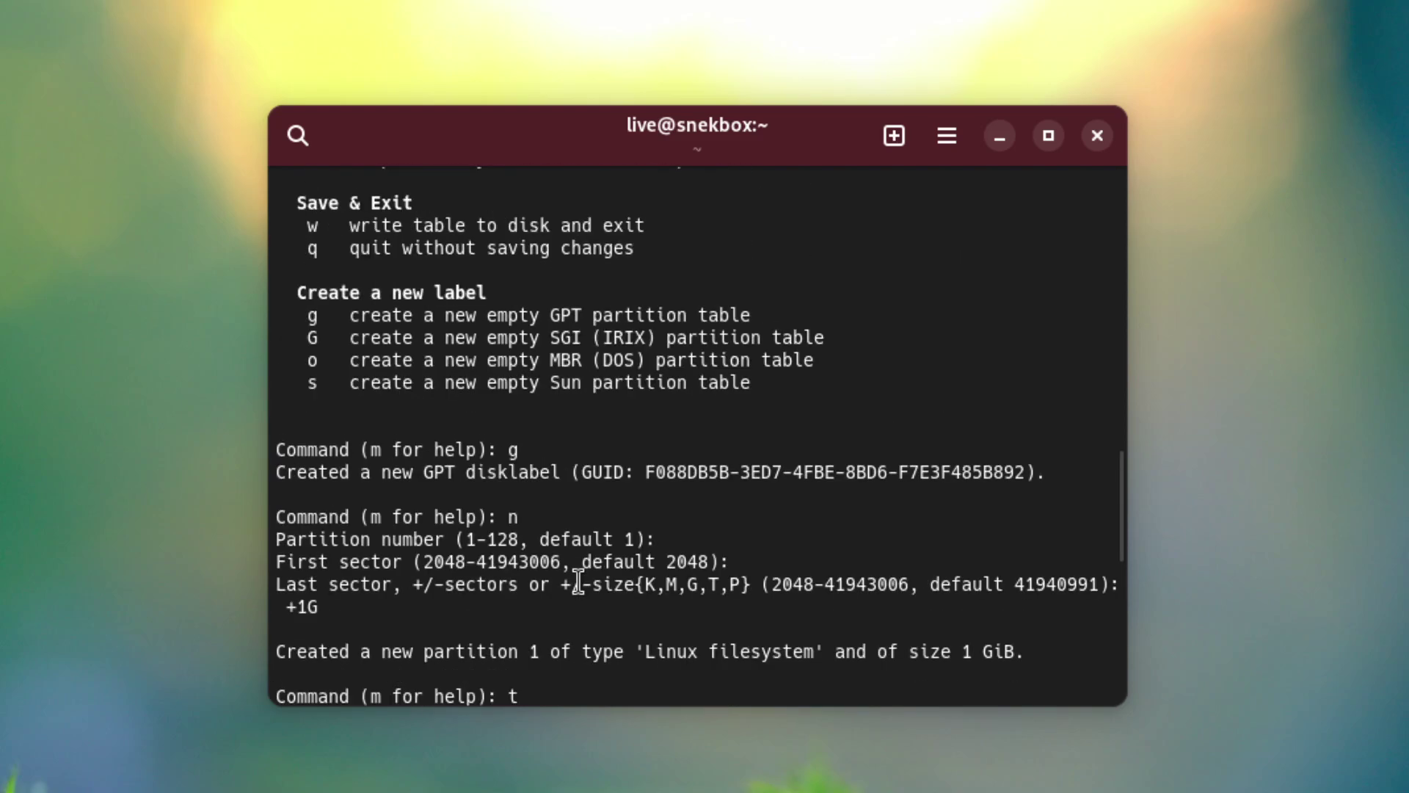
pyautogui.scroll(8, 578, 583)
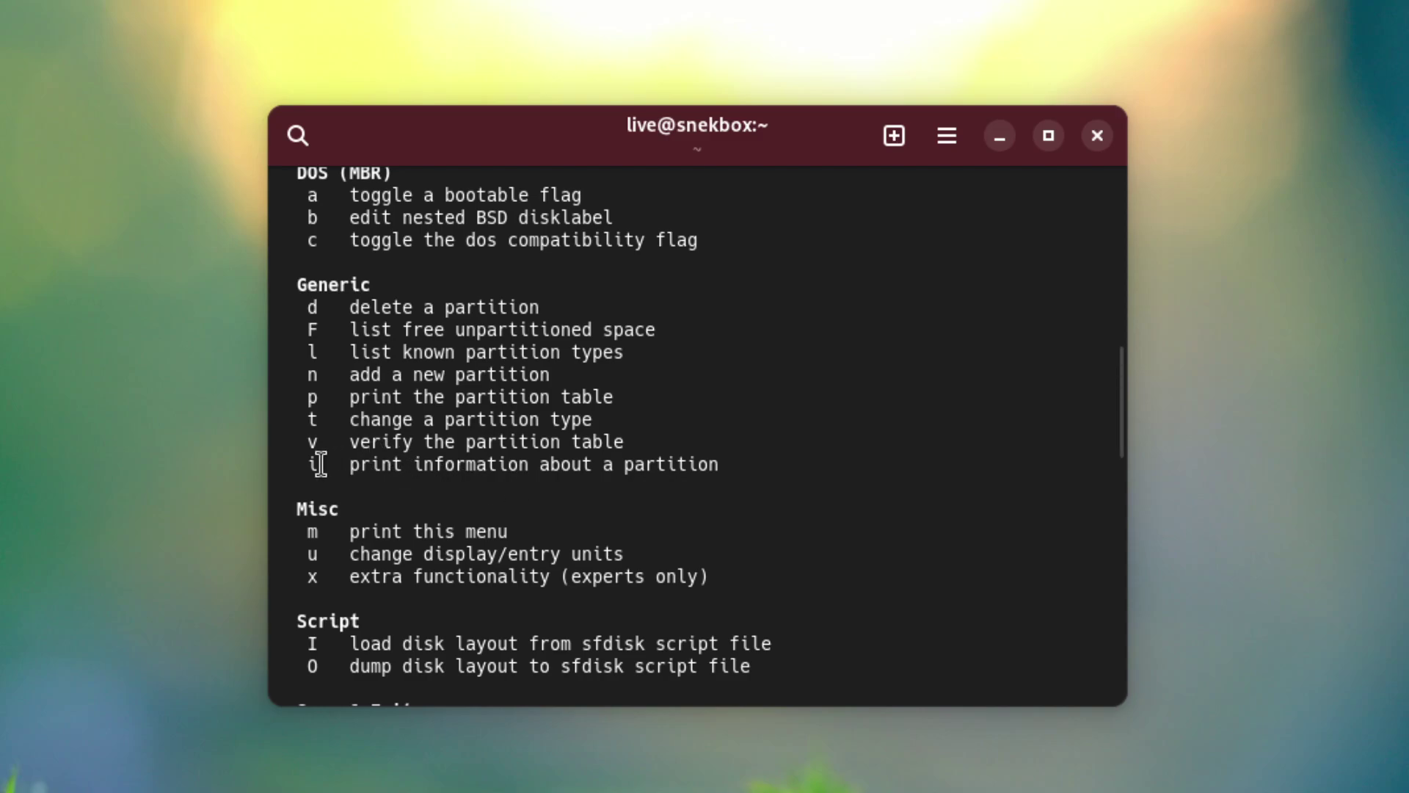
pyautogui.moveTo(287, 465); pyautogui.dragTo(614, 462)
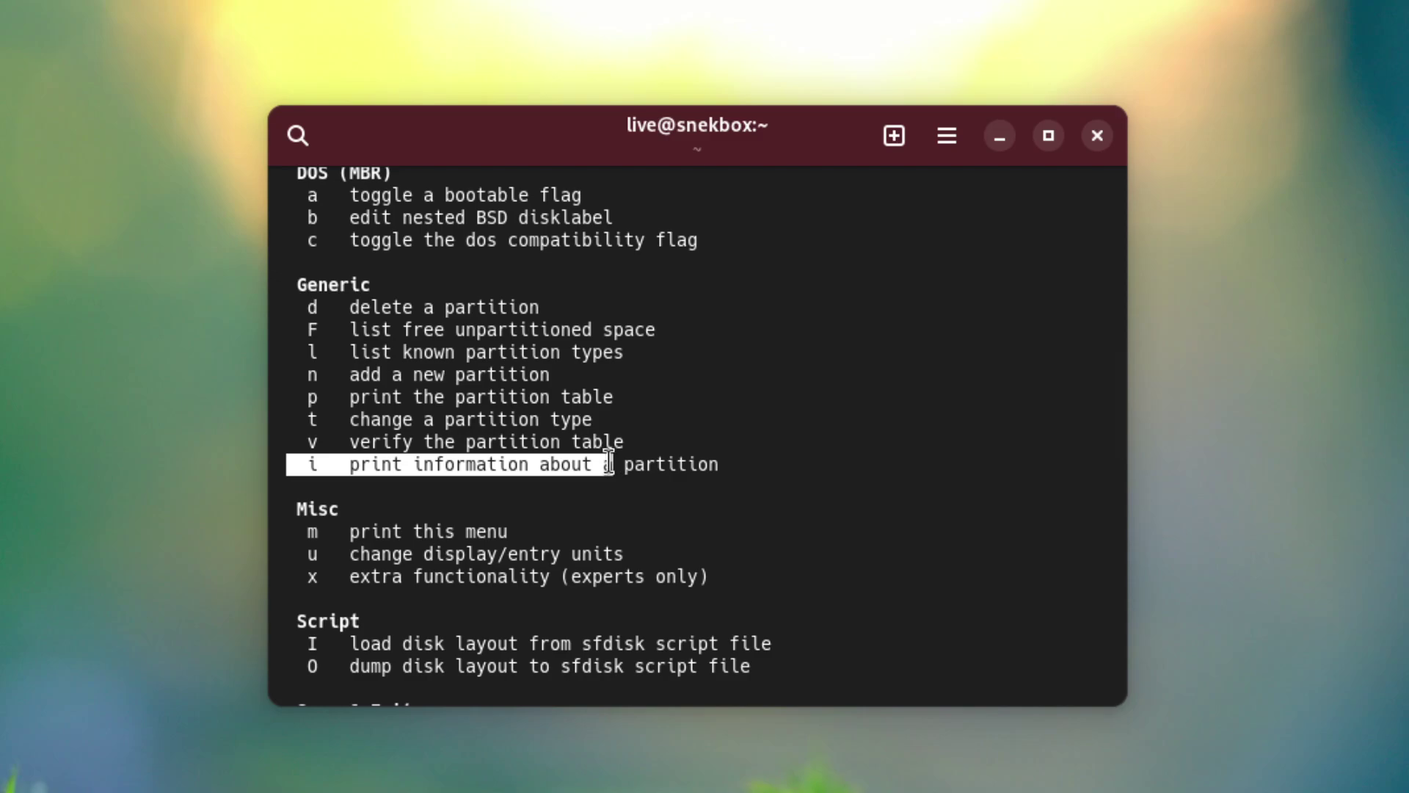
# Show partition 1's details with 'i', confirming a 1G EFI System partition.
pyautogui.write('l')
pyautogui.press('Return')
pyautogui.write('q')
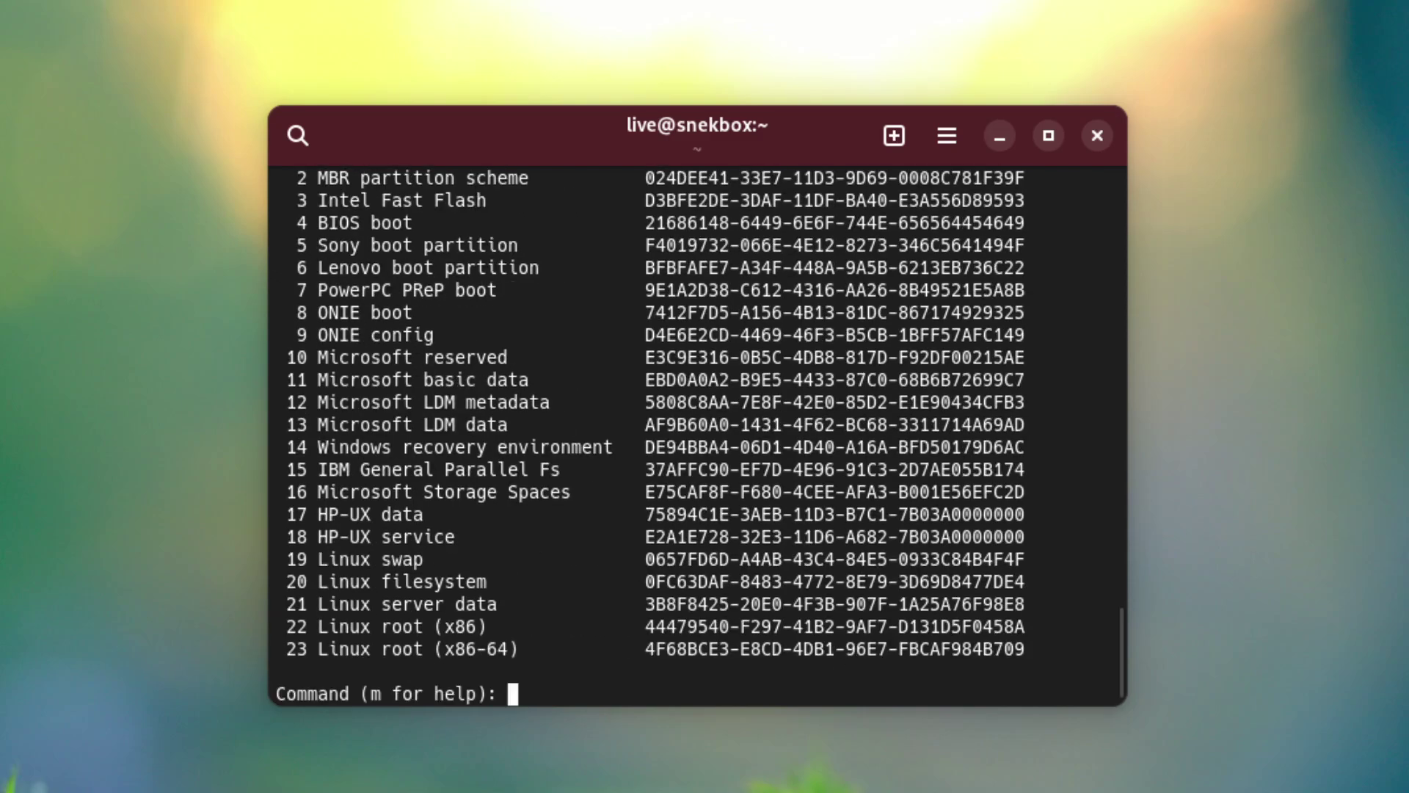
pyautogui.write('i')
pyautogui.press('Return')
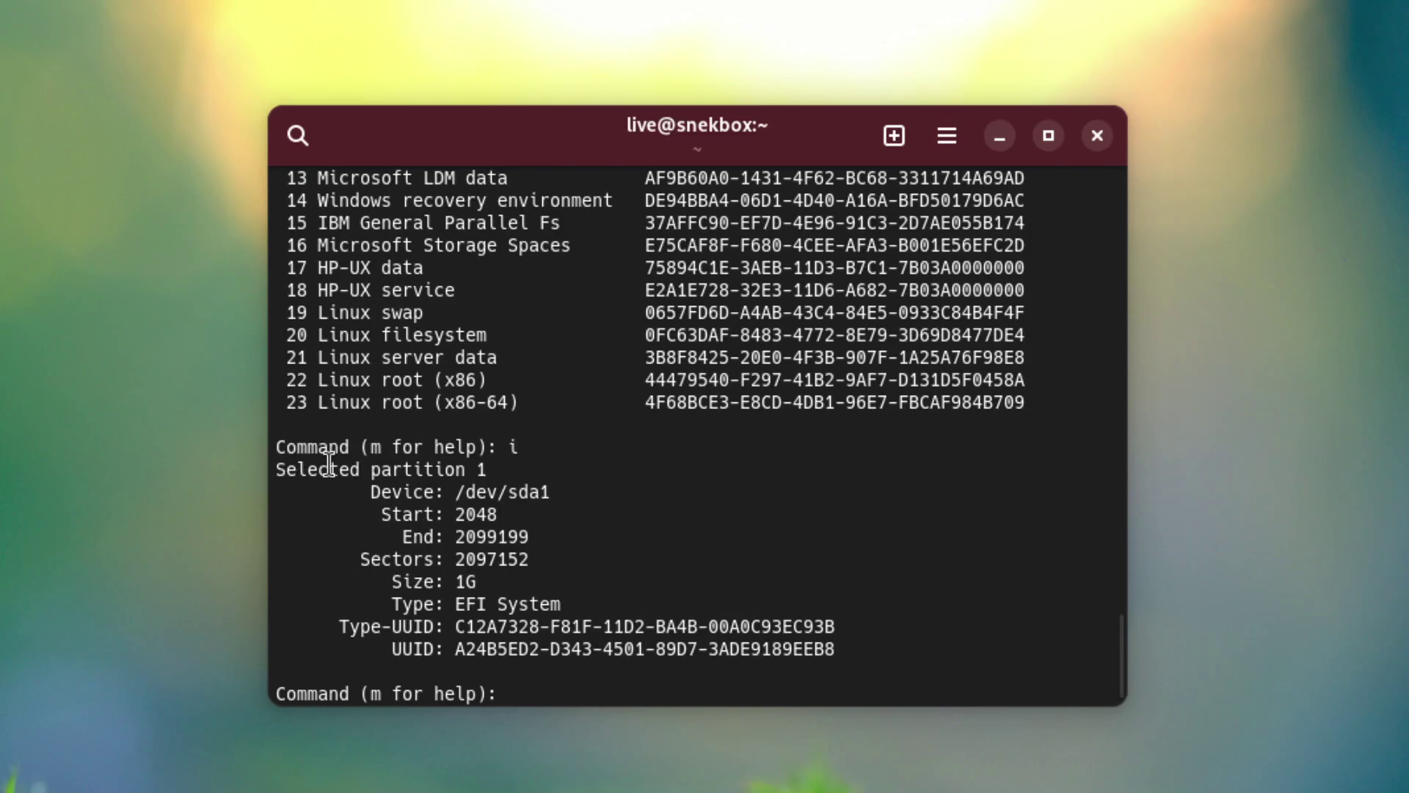
pyautogui.moveTo(411, 582); pyautogui.dragTo(465, 588)
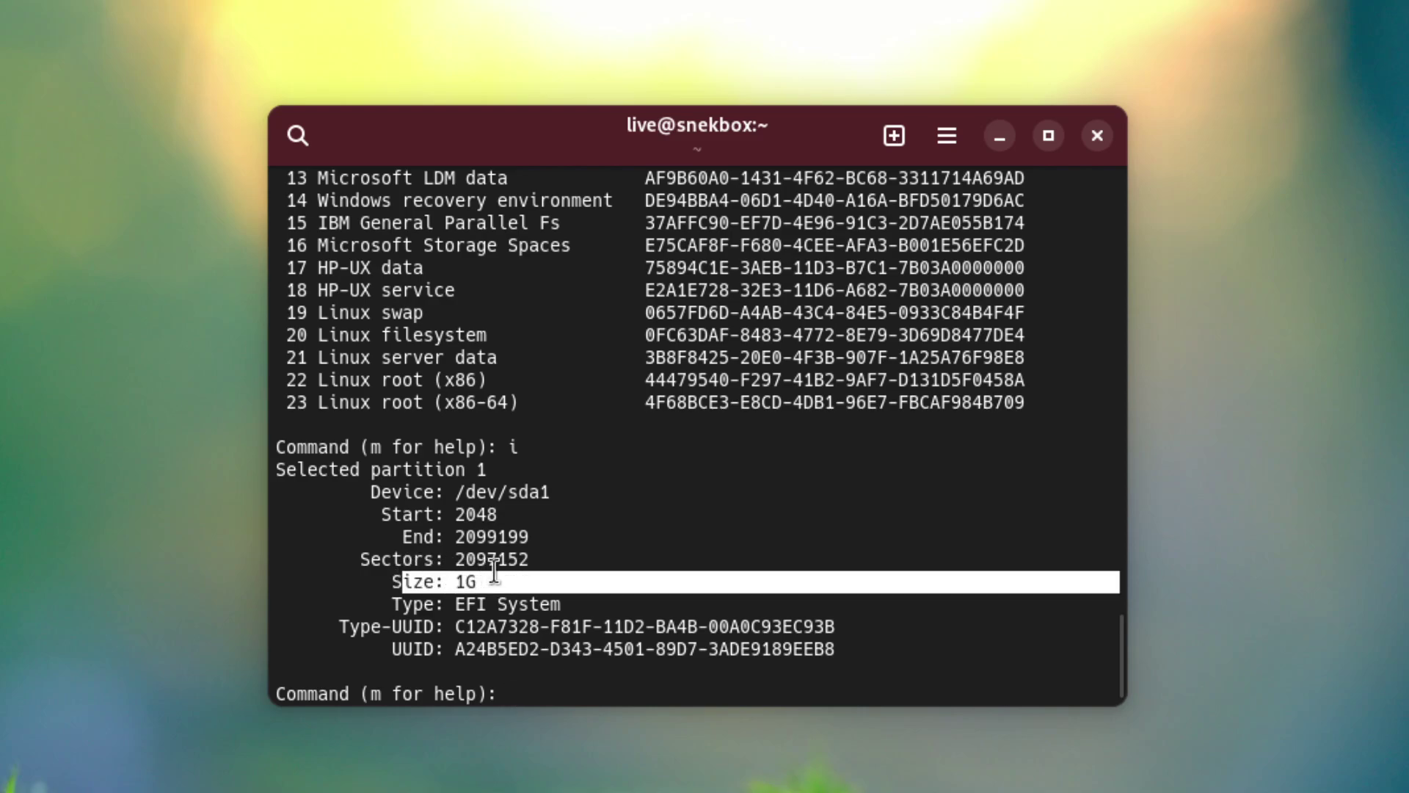
pyautogui.moveTo(277, 628); pyautogui.dragTo(355, 607)
# List the free unpartitioned space with 'F', showing 19 GiB remaining.
pyautogui.write('l')
pyautogui.press('Return')
pyautogui.scroll(20, 582, 638)
pyautogui.scroll(8, 582, 638)
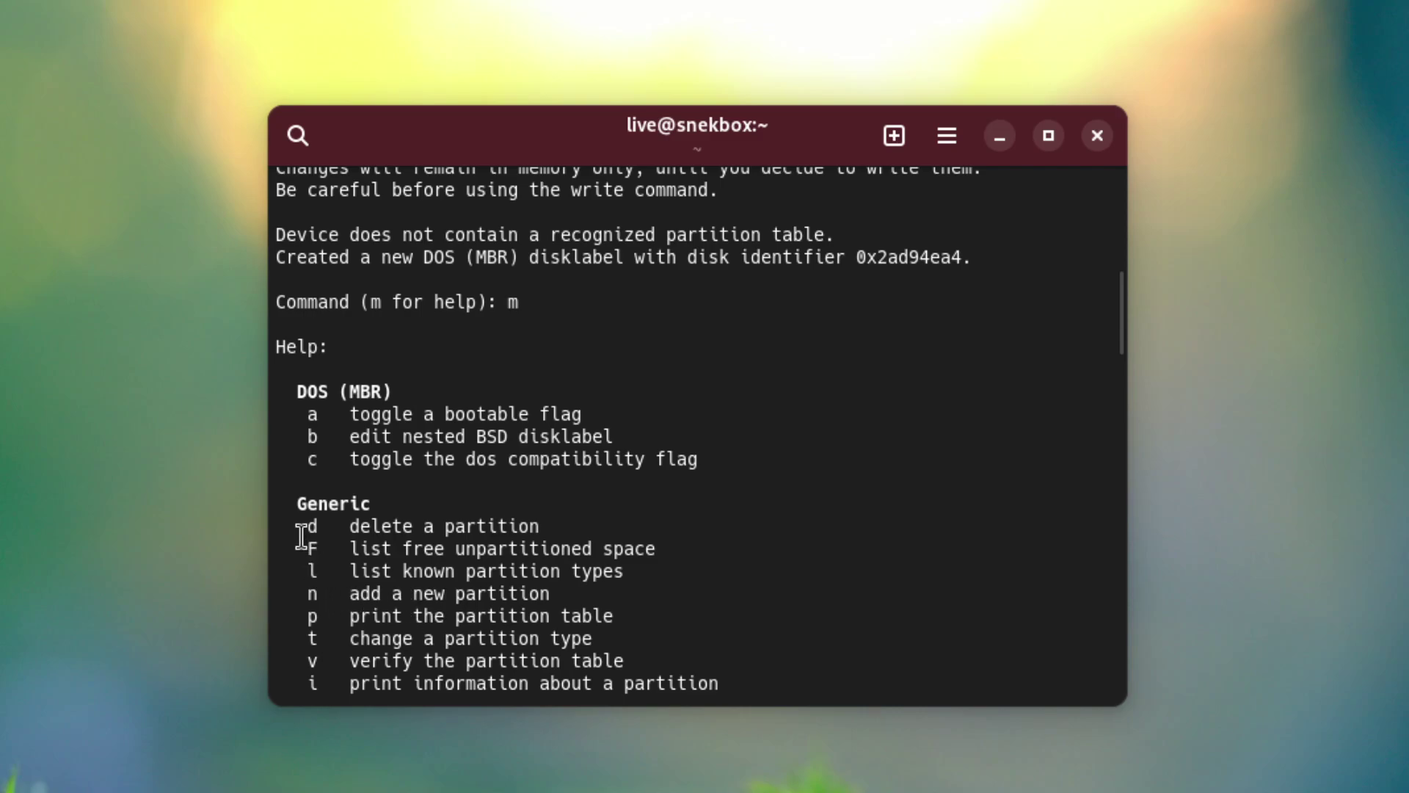
pyautogui.moveTo(294, 550); pyautogui.dragTo(776, 547)
pyautogui.write('F')
pyautogui.press('Return')
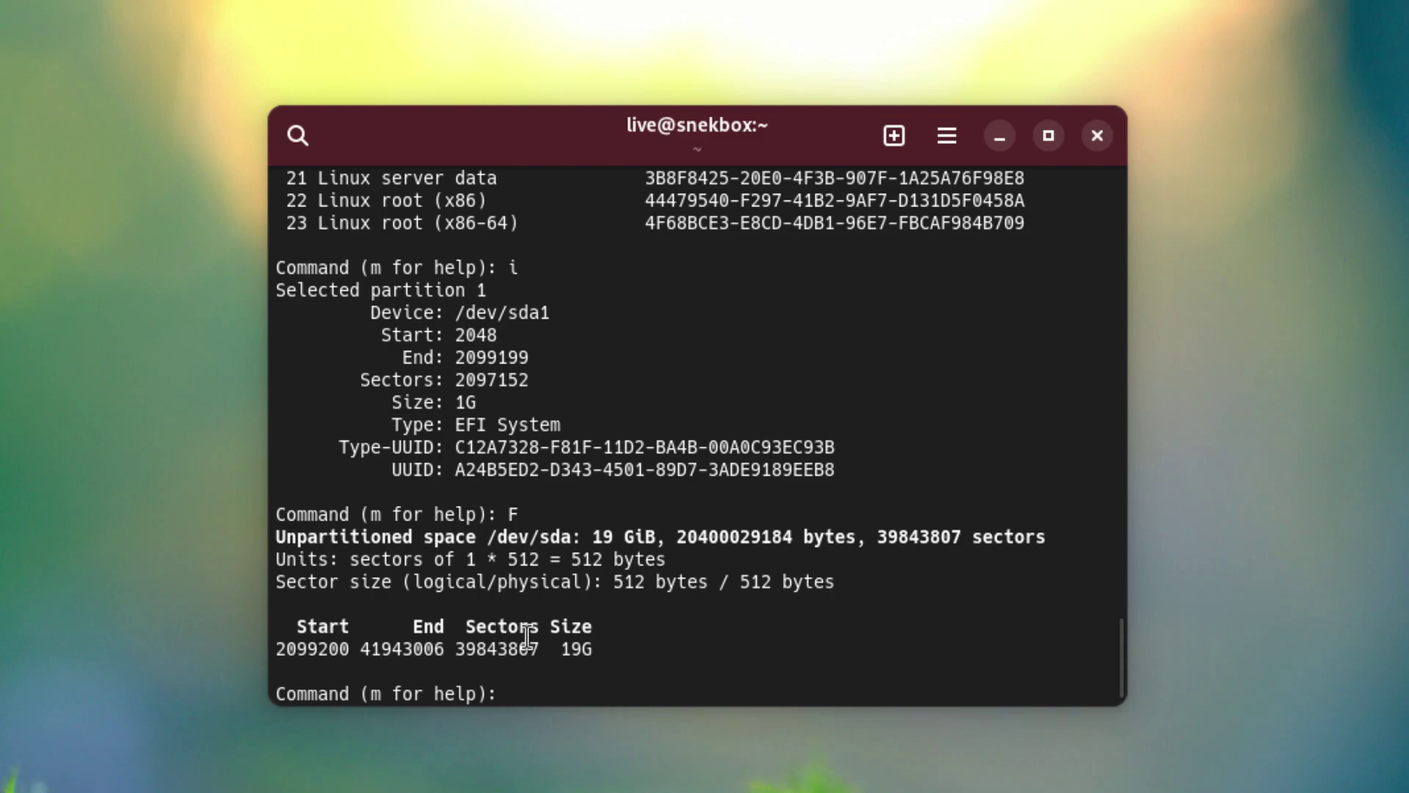
# Add partition 2 with default number, first and last sector, filling the remaining 19 GiB.
pyautogui.write('n\\')
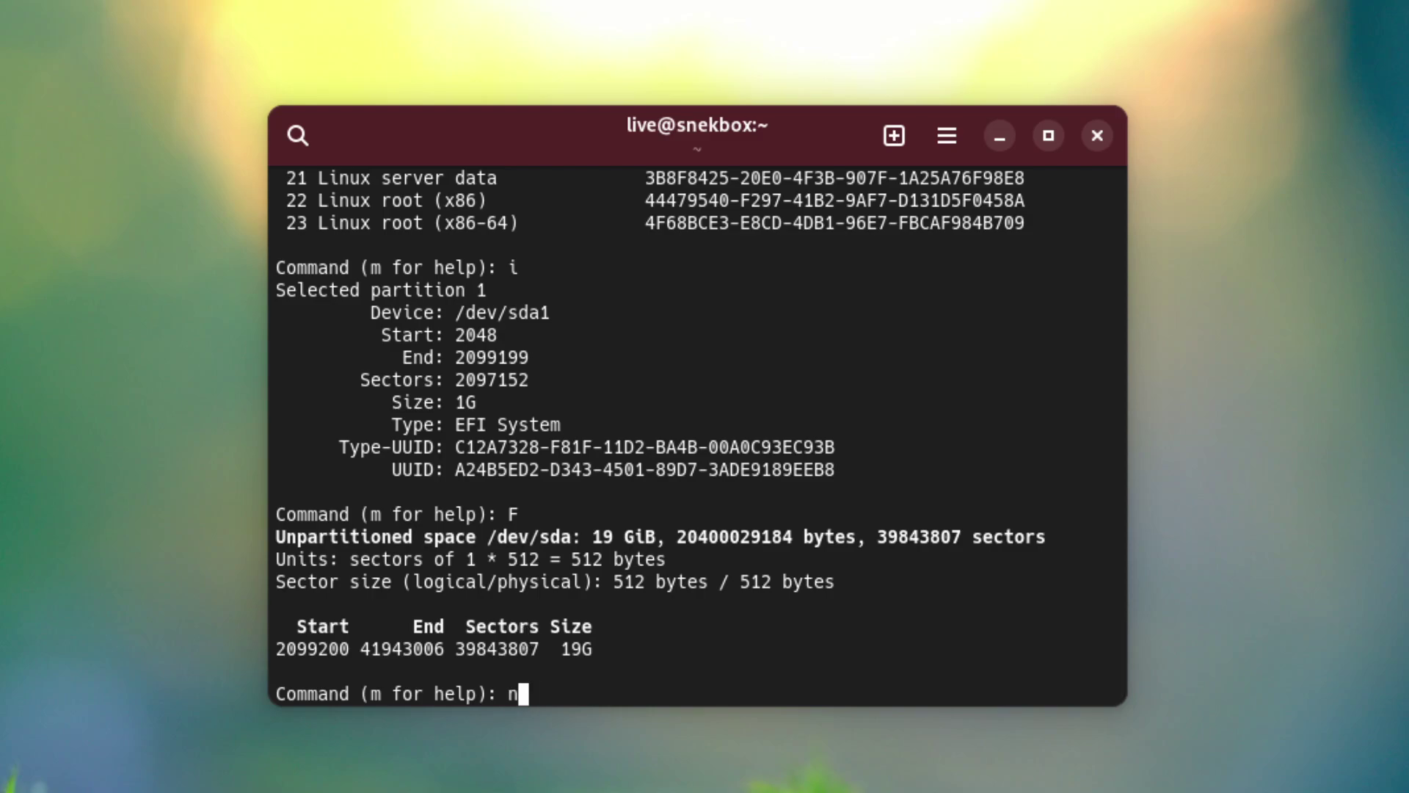
pyautogui.press('BackSpace')
pyautogui.press('Return')
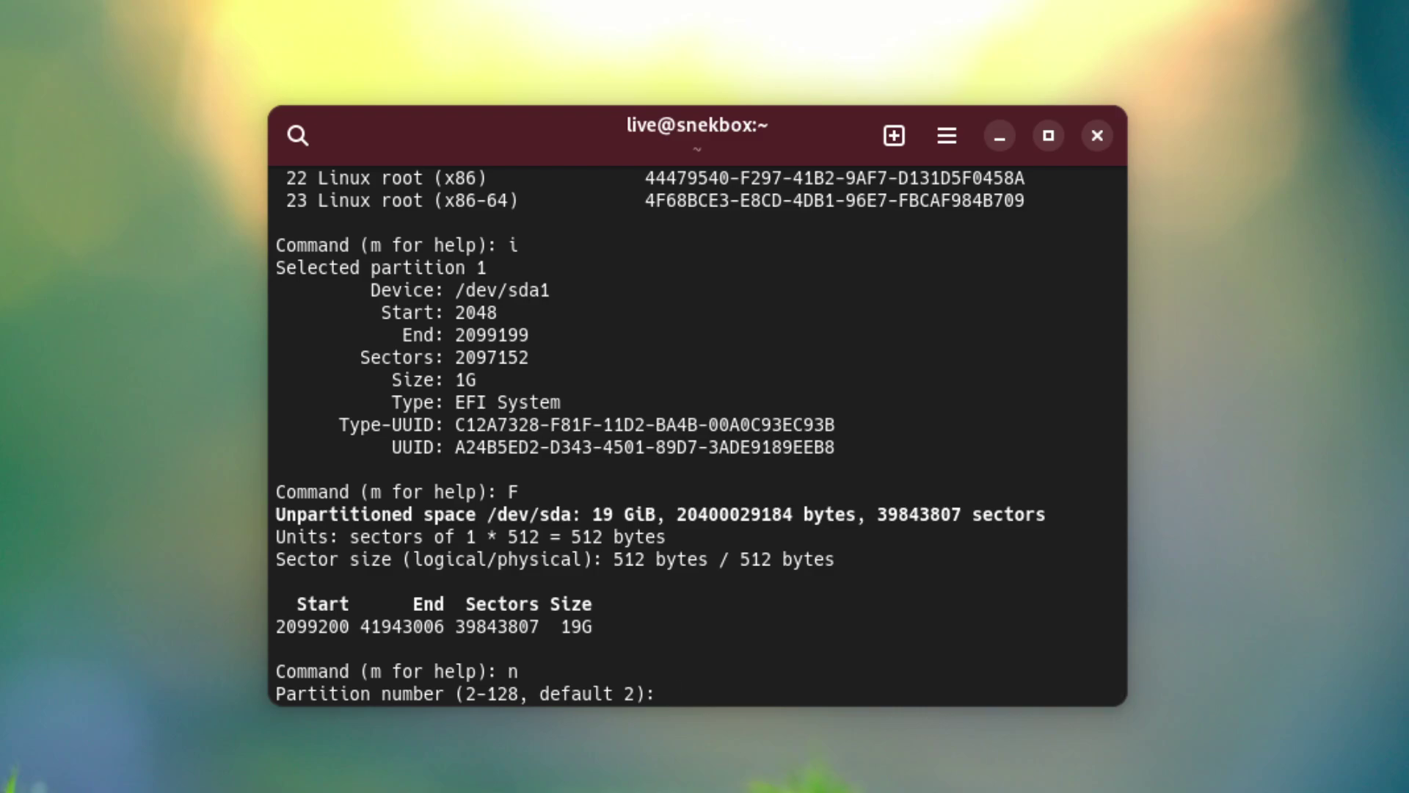
pyautogui.press('Return')
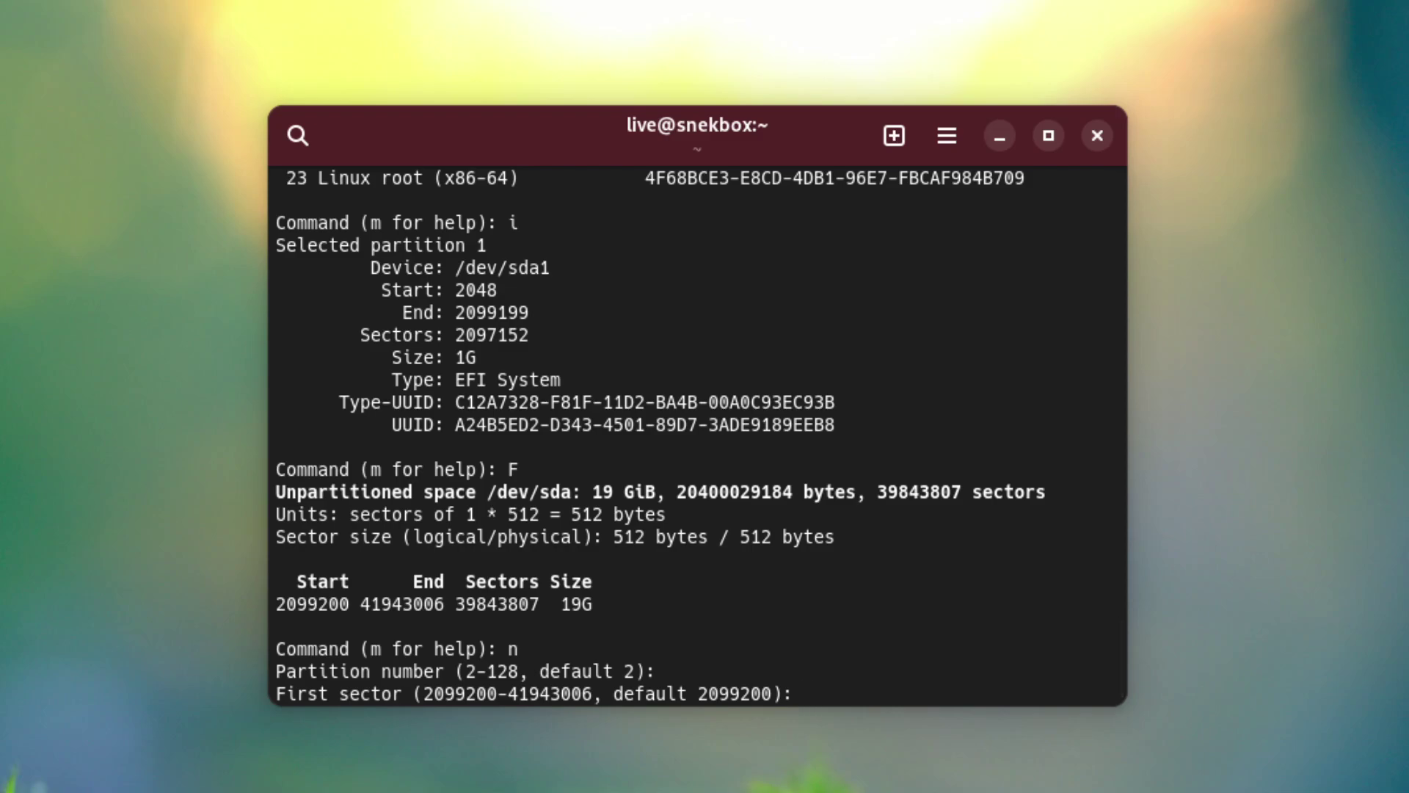
pyautogui.press('Return')
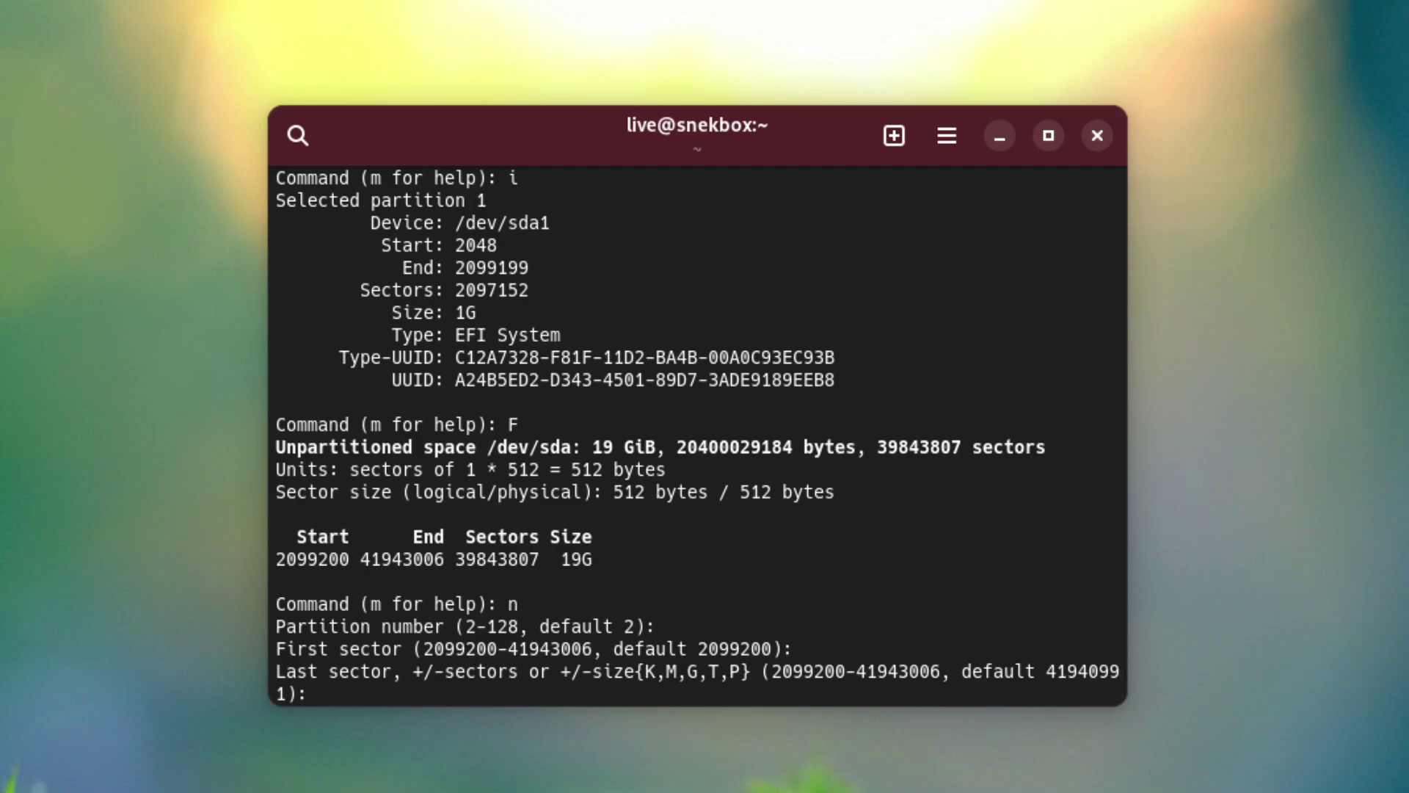
pyautogui.press('Return')
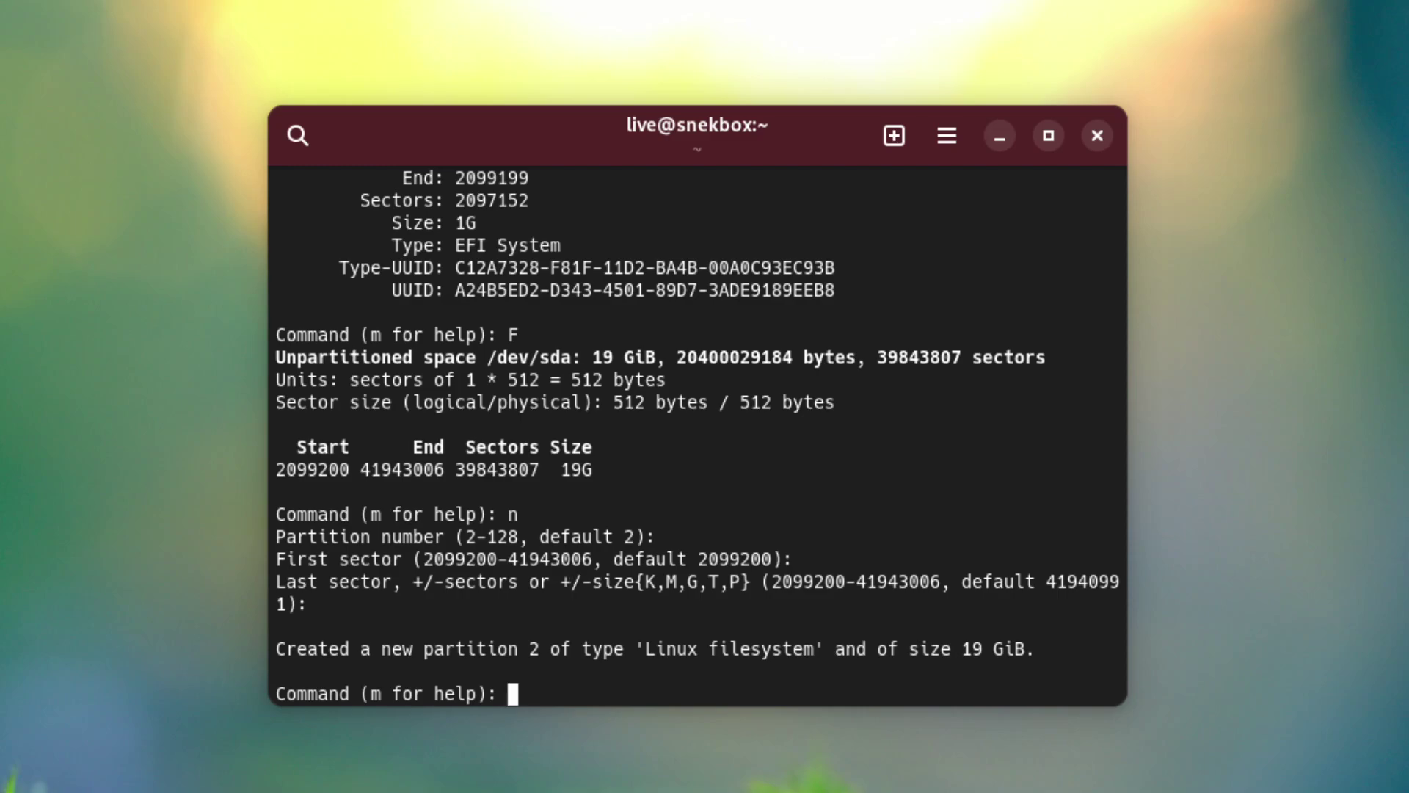
# Check the Save & Exit help, then write the partition table to /dev/sda with 'w'.
pyautogui.write('m')
pyautogui.press('Return')
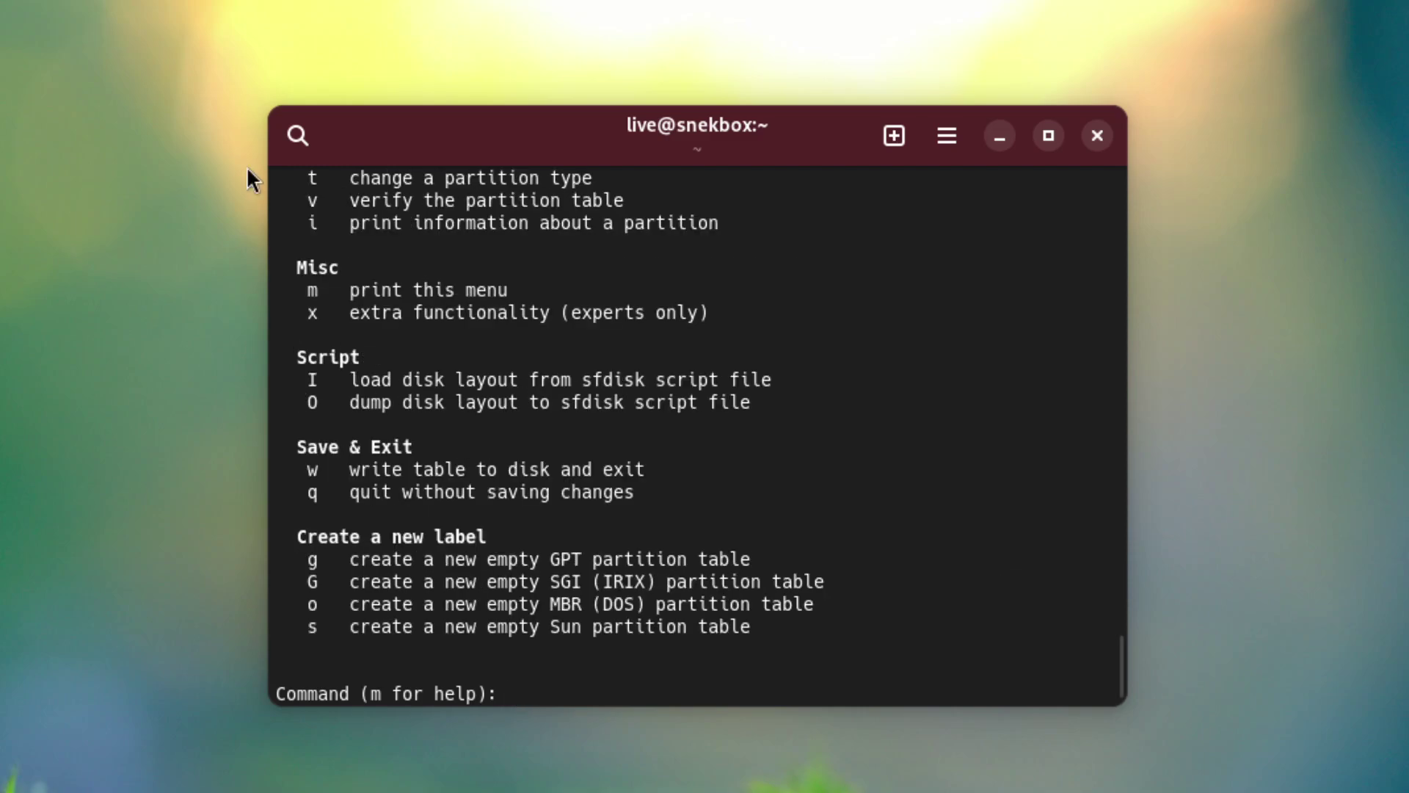
pyautogui.moveTo(277, 449); pyautogui.dragTo(717, 468)
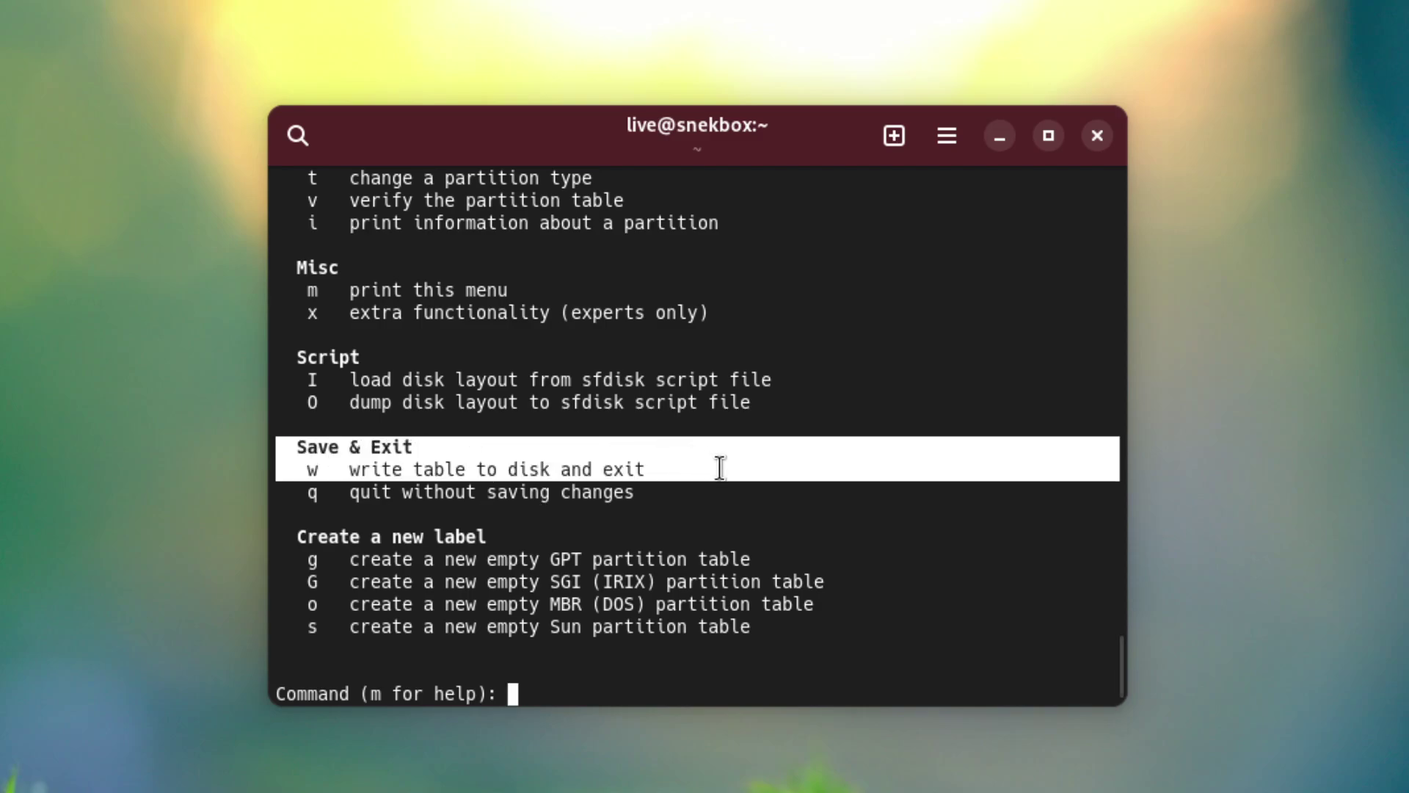
pyautogui.click(556, 568)
pyautogui.write('w')
pyautogui.press('Return')
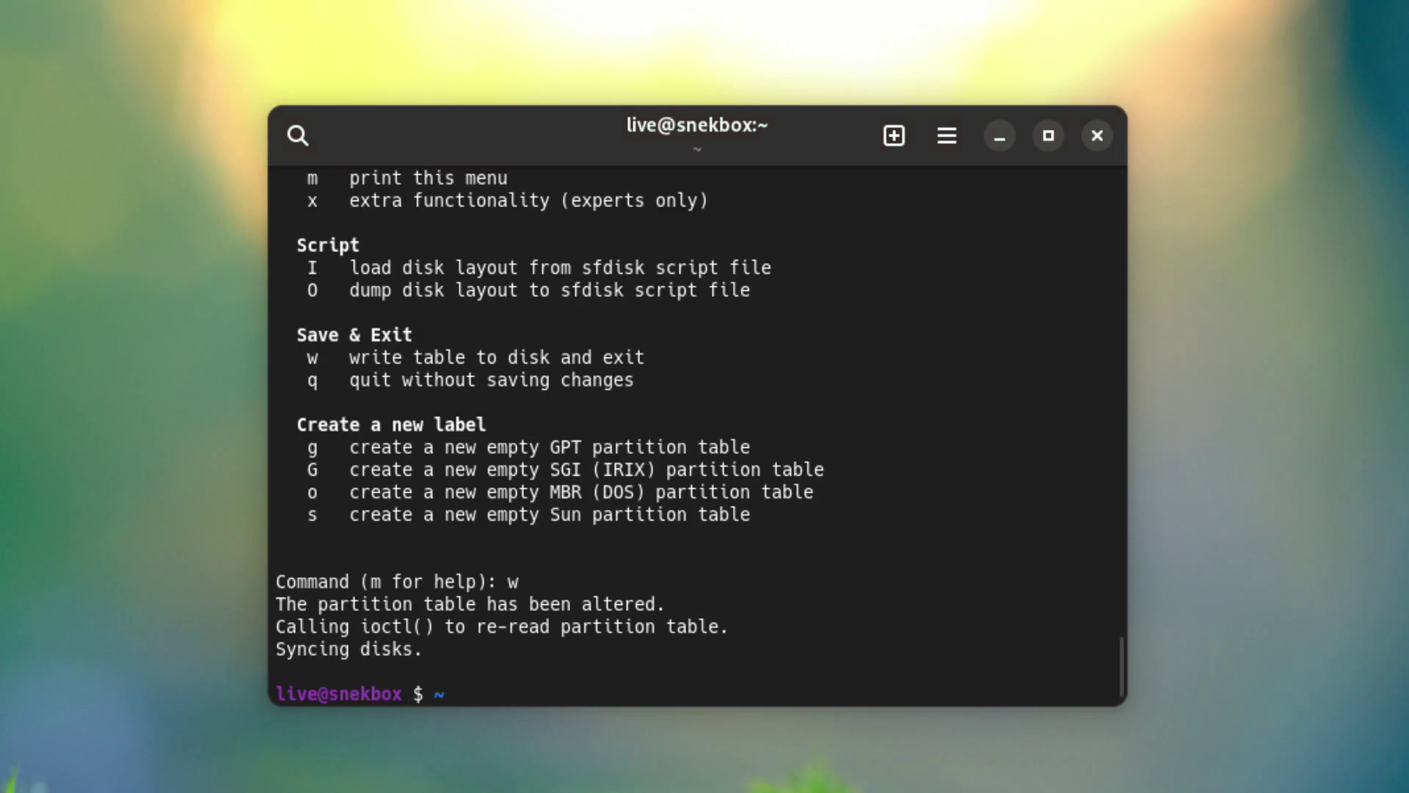
# Run 'sudo fdisk -l' to check /dev/sda's 1G EFI System and 19G Linux filesystem partitions.
pyautogui.write('sudo ')
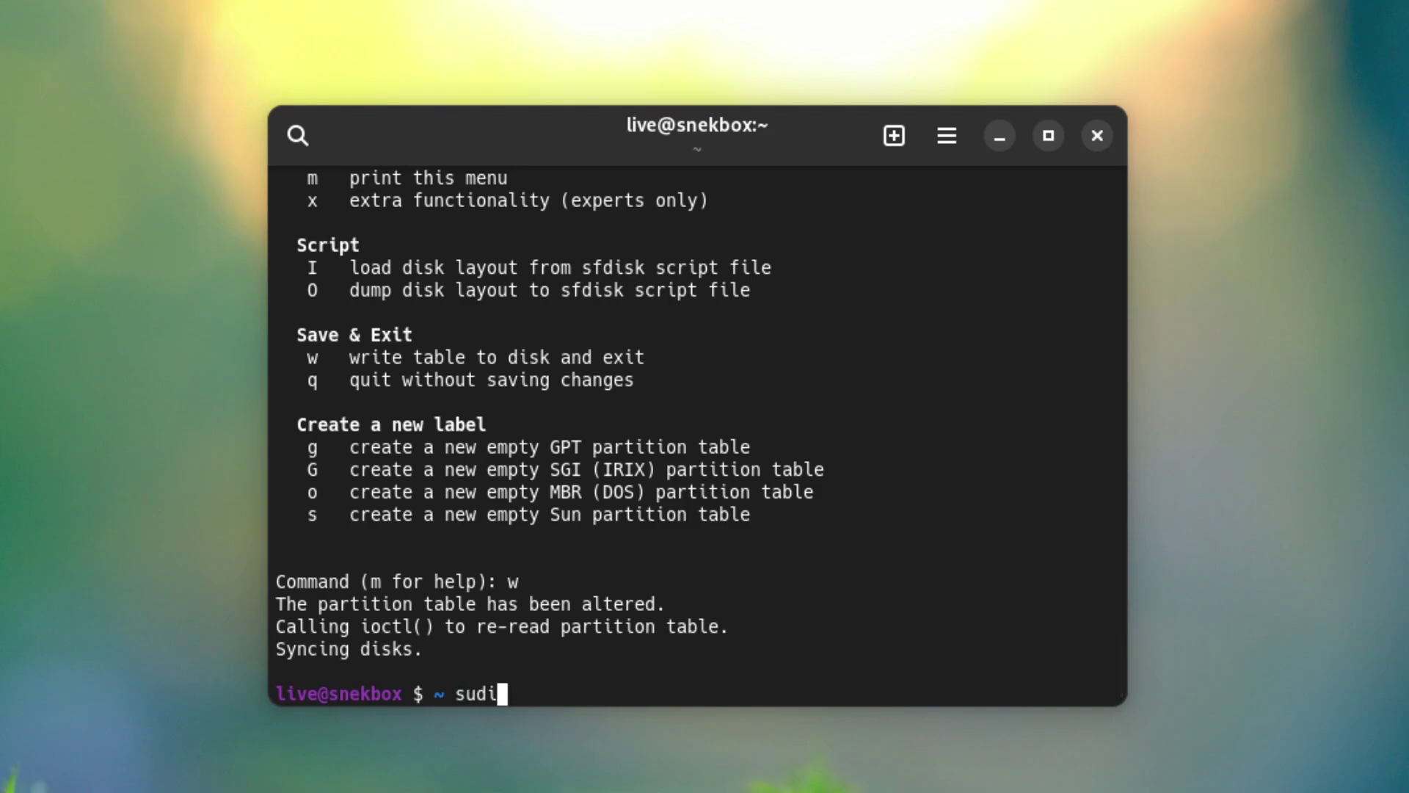
pyautogui.write('fdisk ')
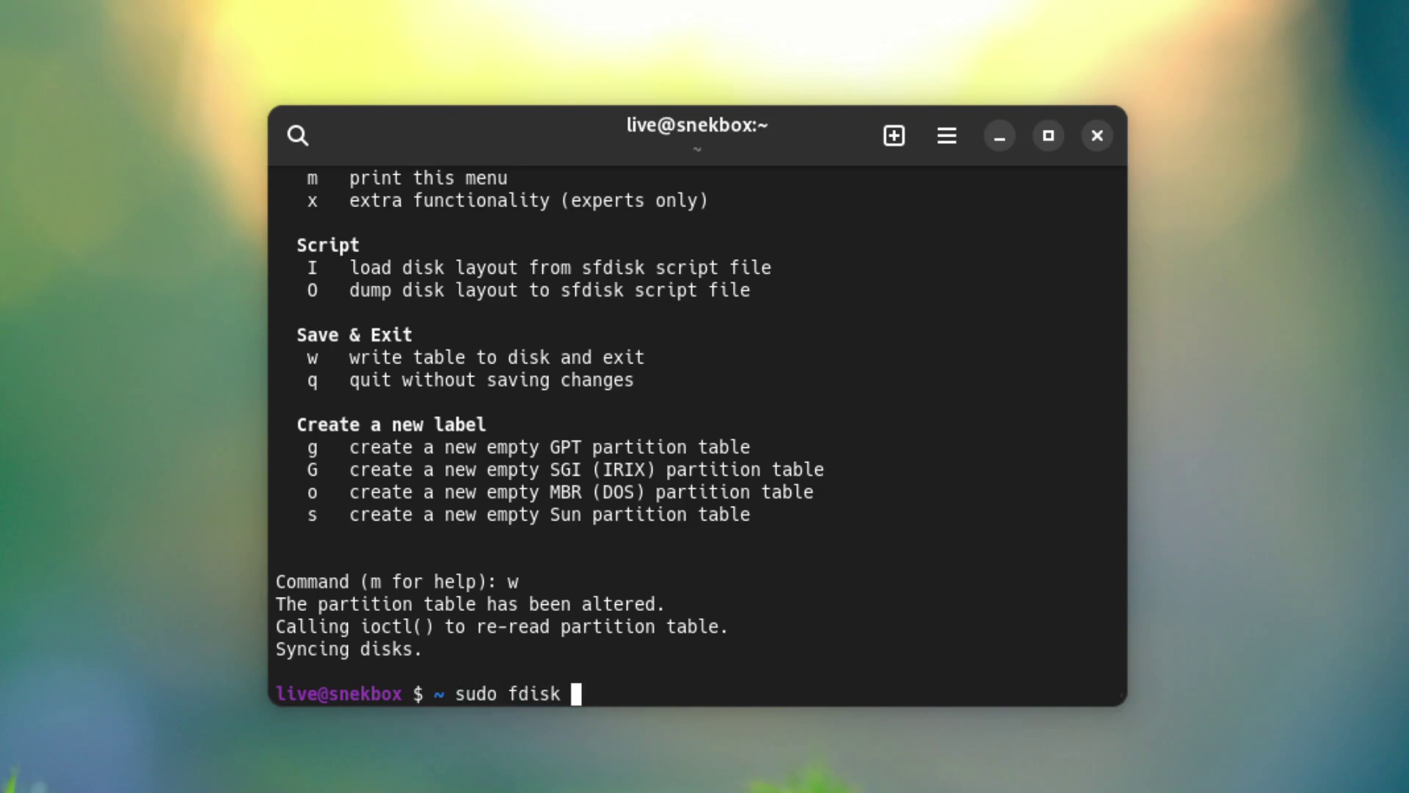
pyautogui.write('-l')
pyautogui.press('Return')
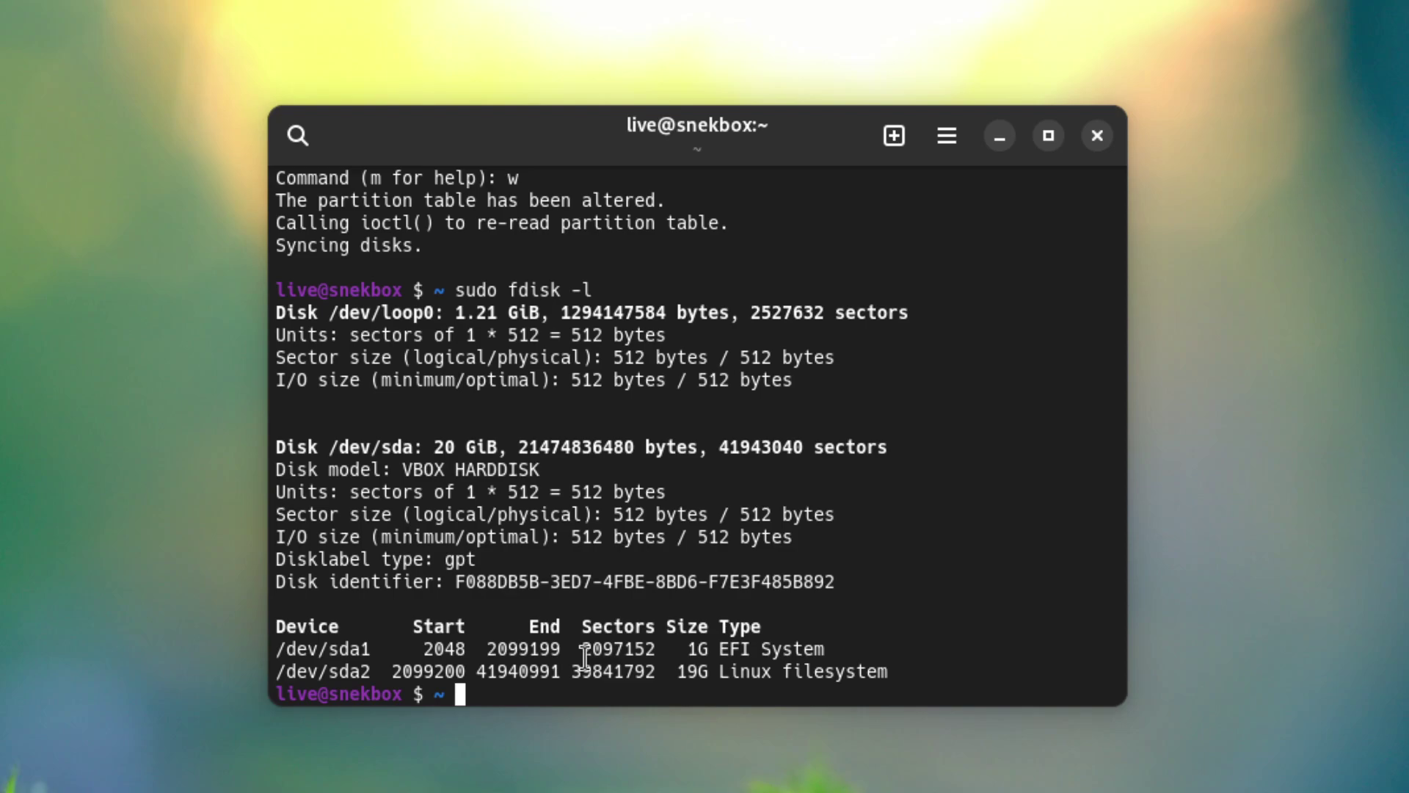
# Run 'sudo mkfs.fat -F32 /dev/sda1' to format the EFI partition as FAT32.
pyautogui.write('mkfs')
pyautogui.press('Home')
pyautogui.write('sudo')
pyautogui.press('End')
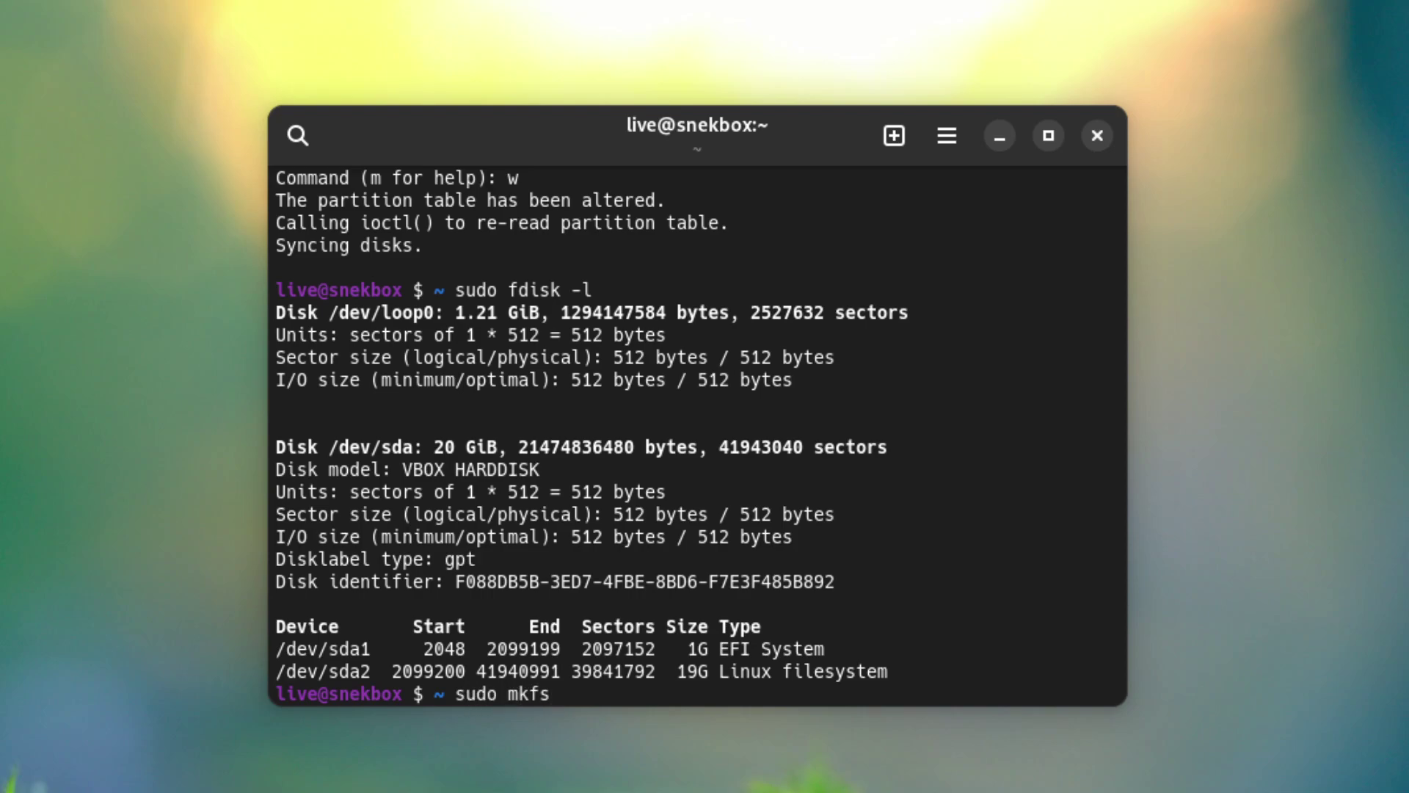
pyautogui.write('.fat')
pyautogui.write('-F32 /dev')
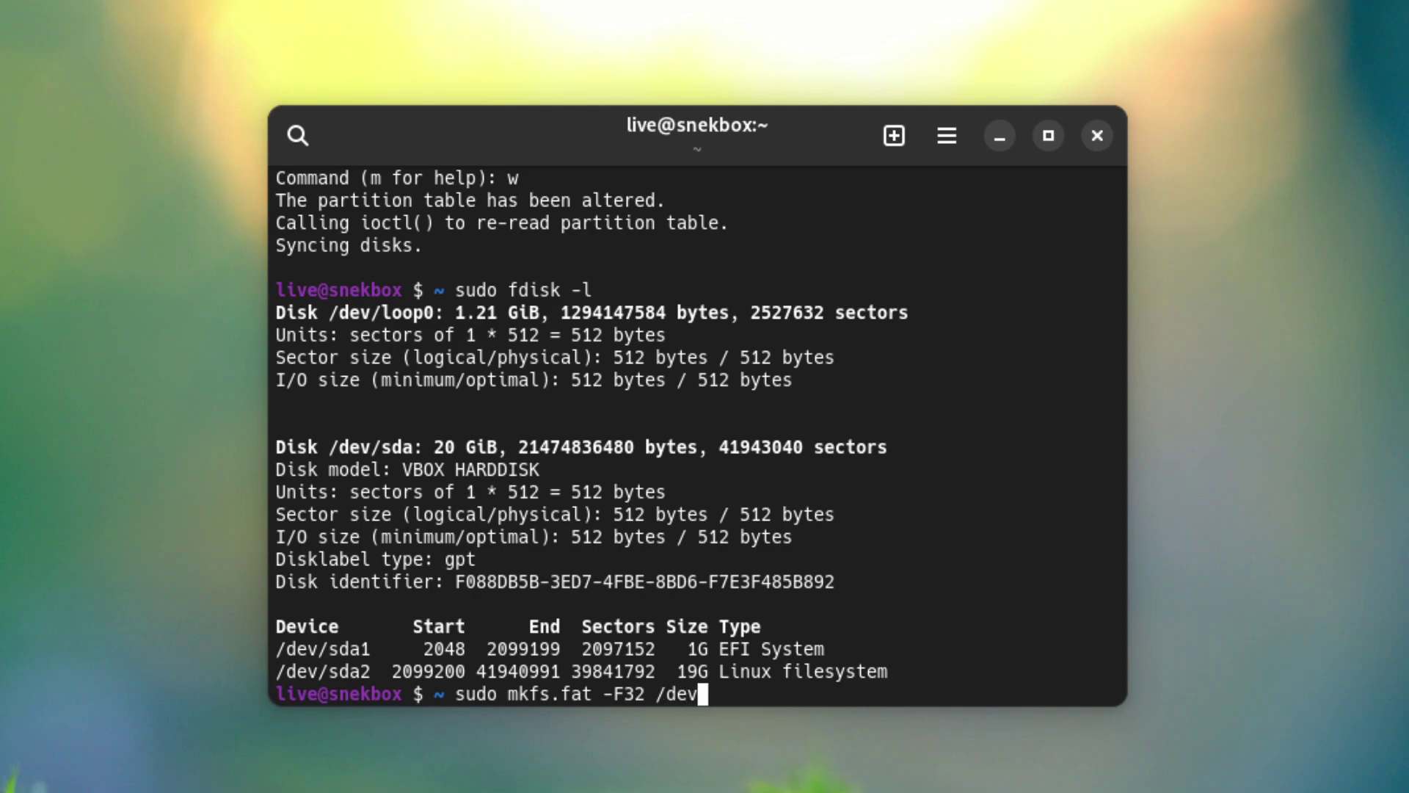
pyautogui.write('/sda1')
pyautogui.press('Return')
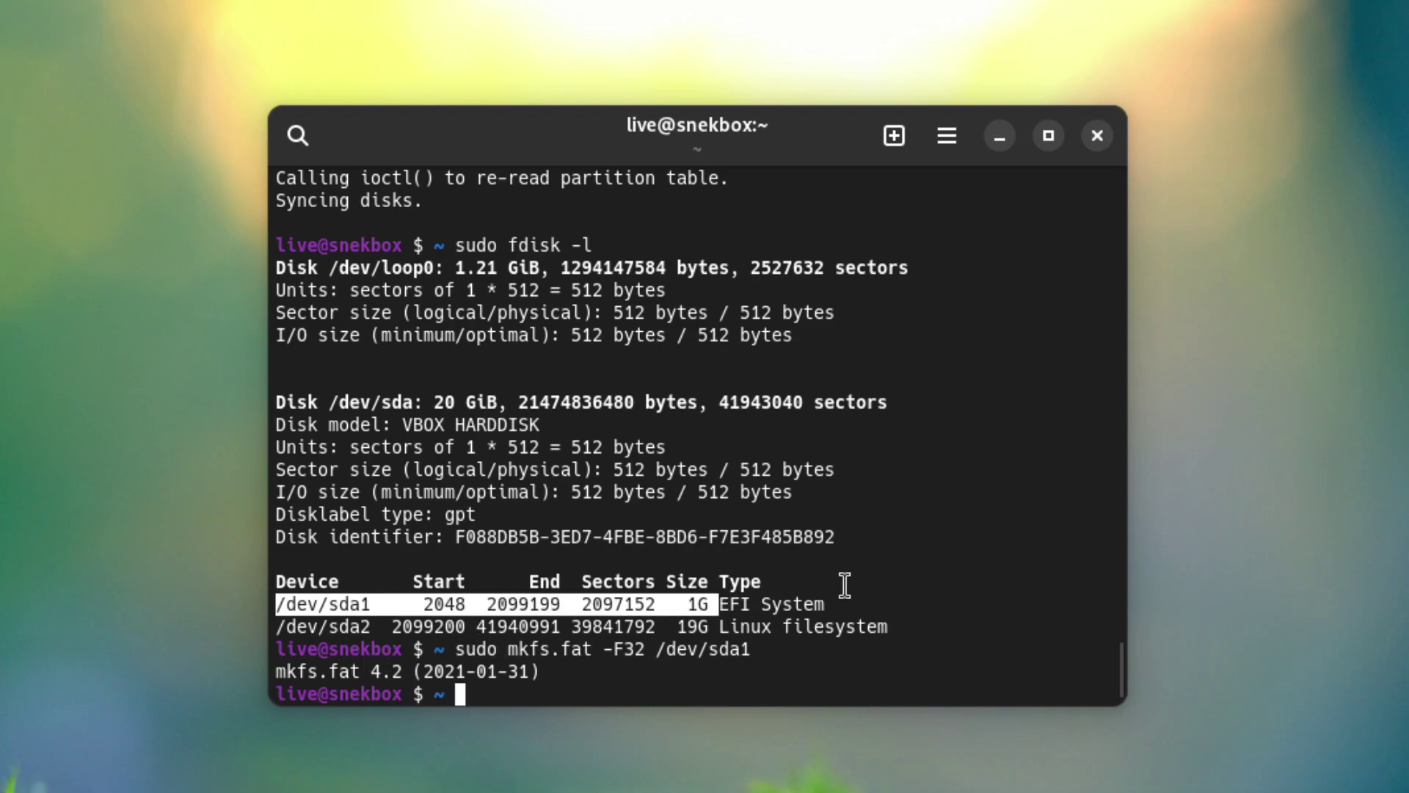
pyautogui.moveTo(845, 585); pyautogui.dragTo(837, 604)
pyautogui.click(545, 626)
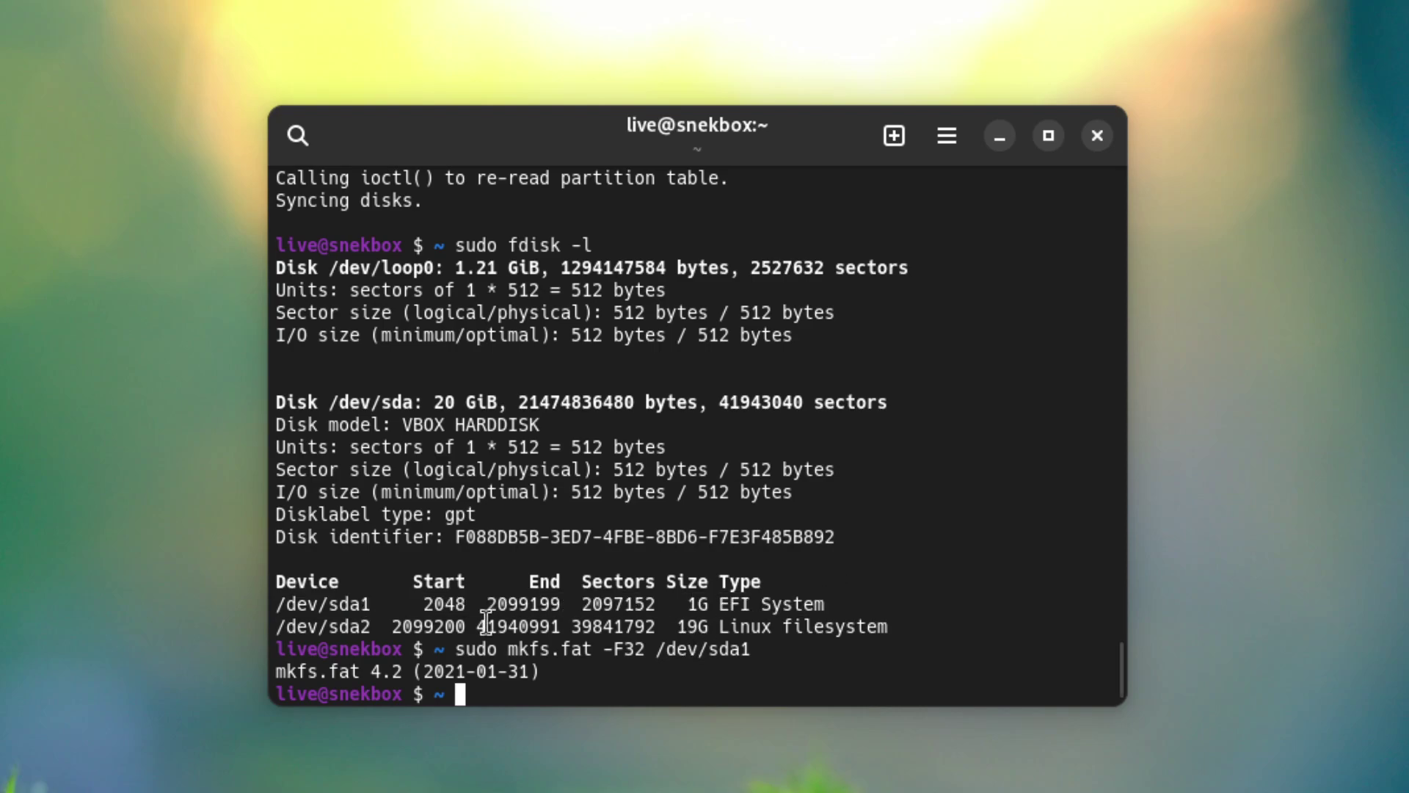
pyautogui.write('sudo mkfs.ext4')
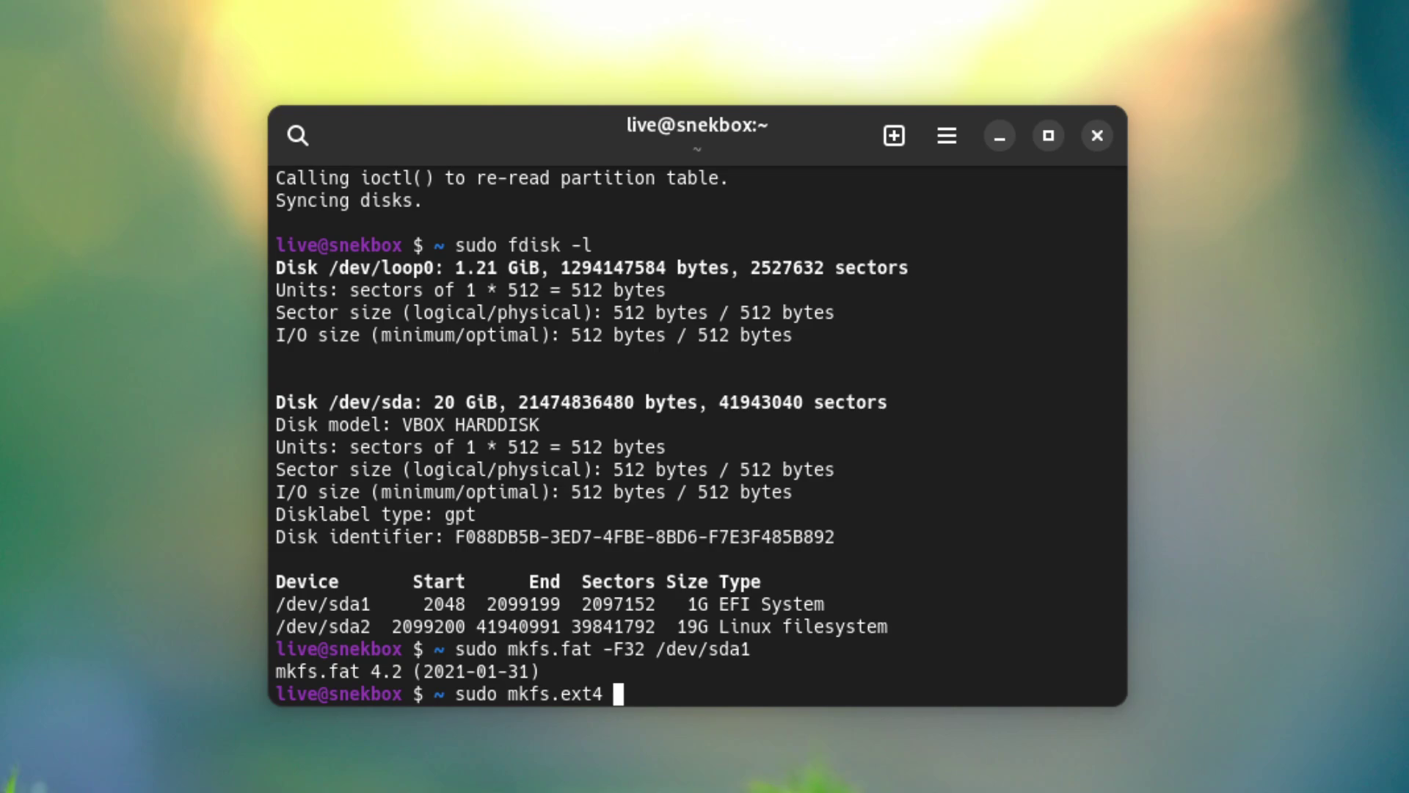
# Run 'sudo mkfs.ext4 /dev/sda2' to create an ext4 filesystem on the 19G partition.
pyautogui.write('/dev/sda2')
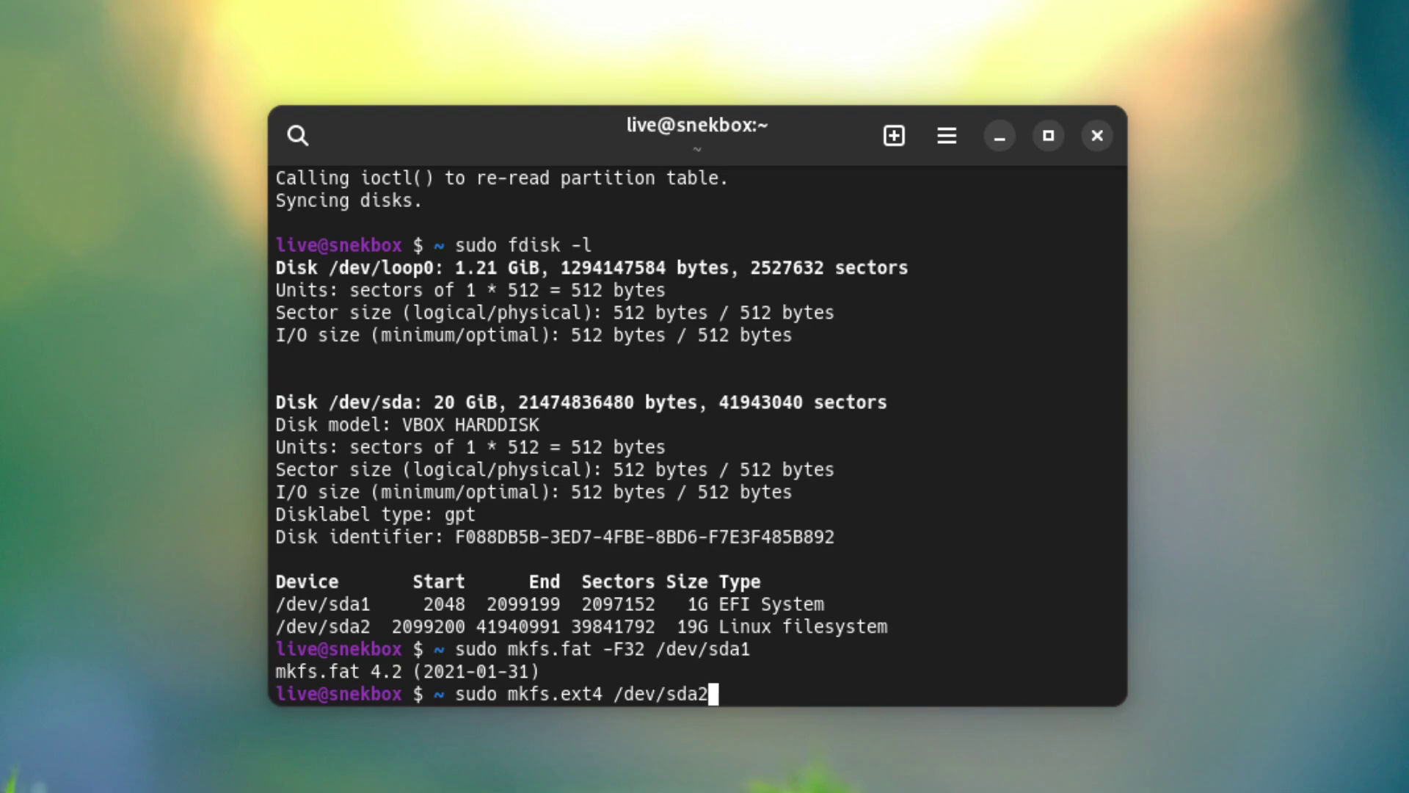
pyautogui.press('Return')
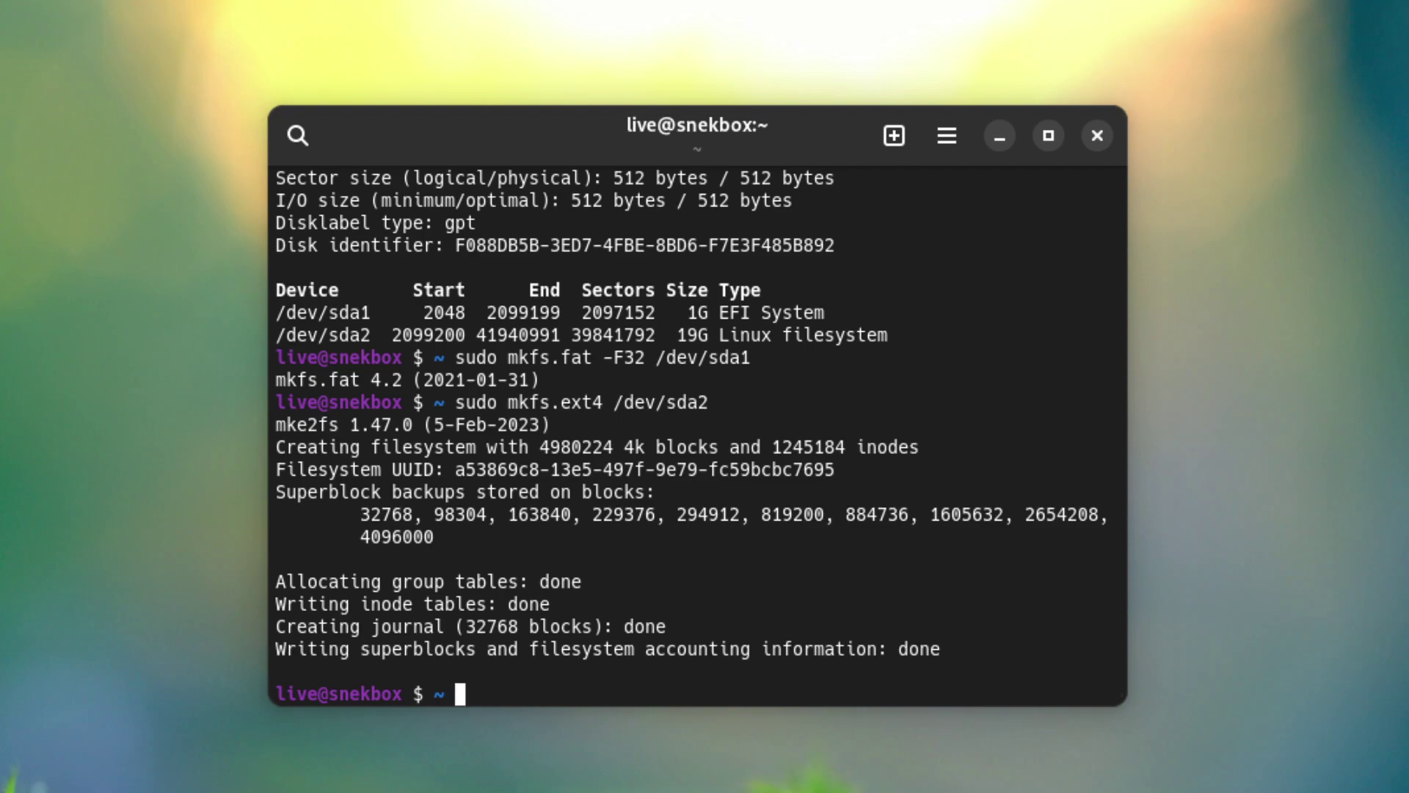
pyautogui.scroll(13, 824, 336)
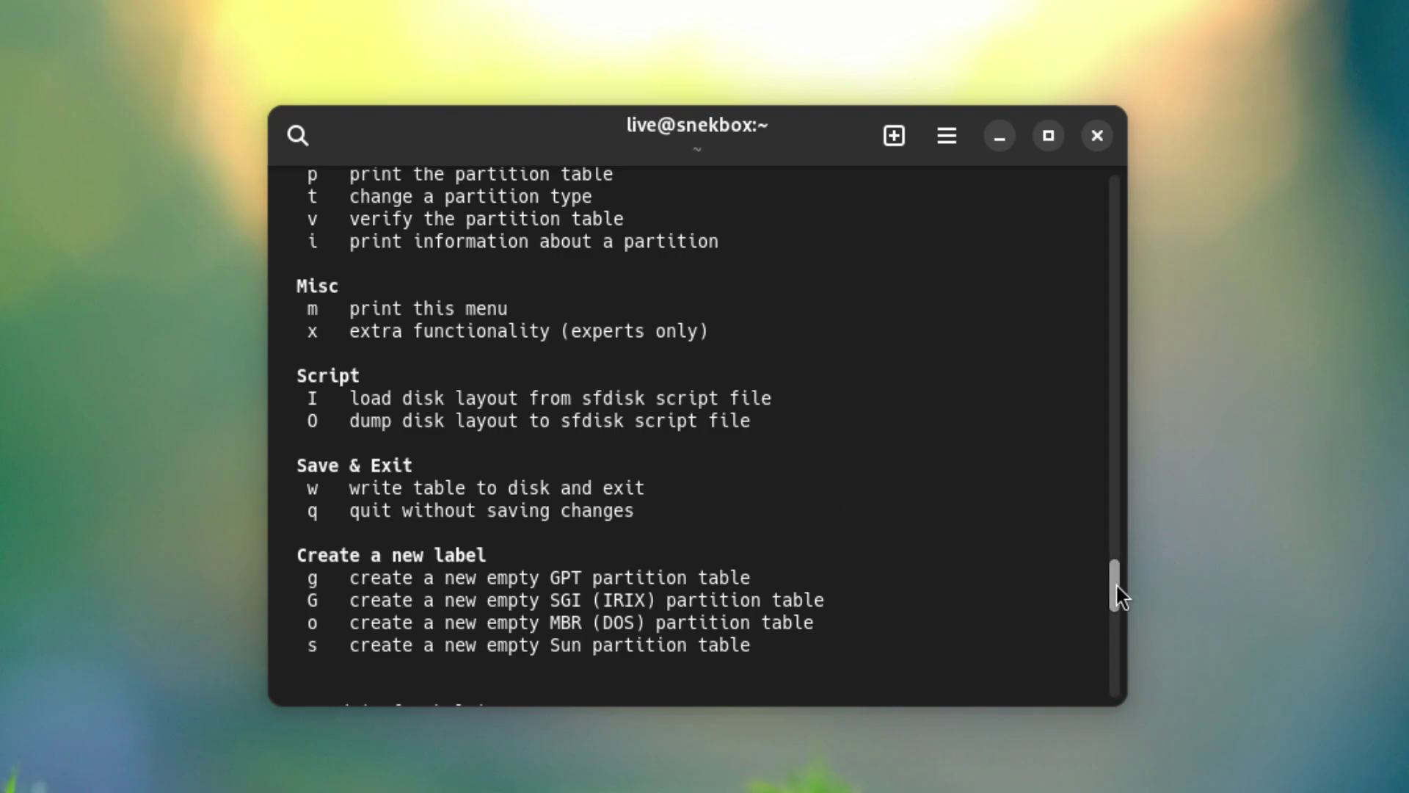
pyautogui.moveTo(1114, 587); pyautogui.dragTo(1123, 104)
pyautogui.moveTo(636, 269); pyautogui.dragTo(1006, 267)
pyautogui.click(458, 262)
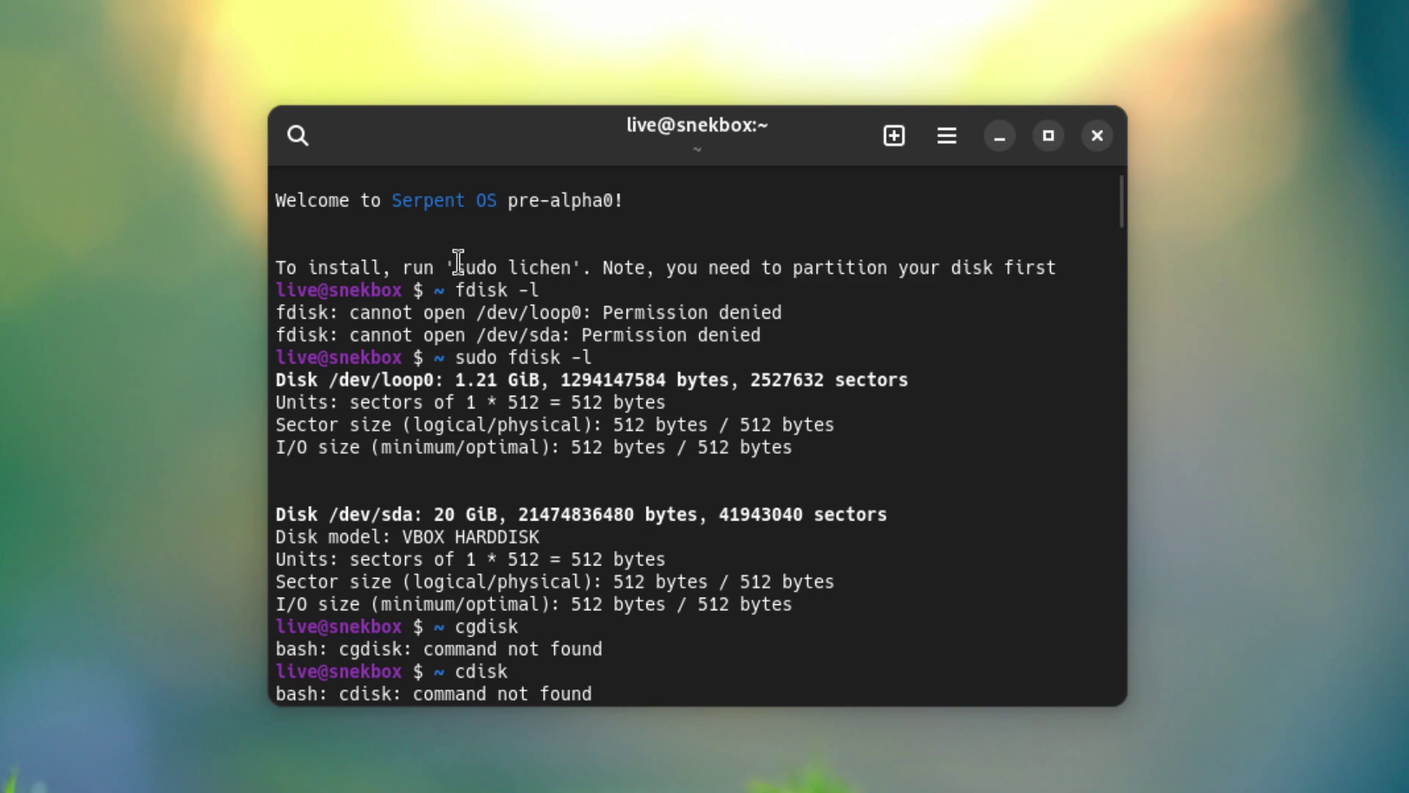
pyautogui.moveTo(458, 261); pyautogui.dragTo(565, 257)
pyautogui.click(565, 258)
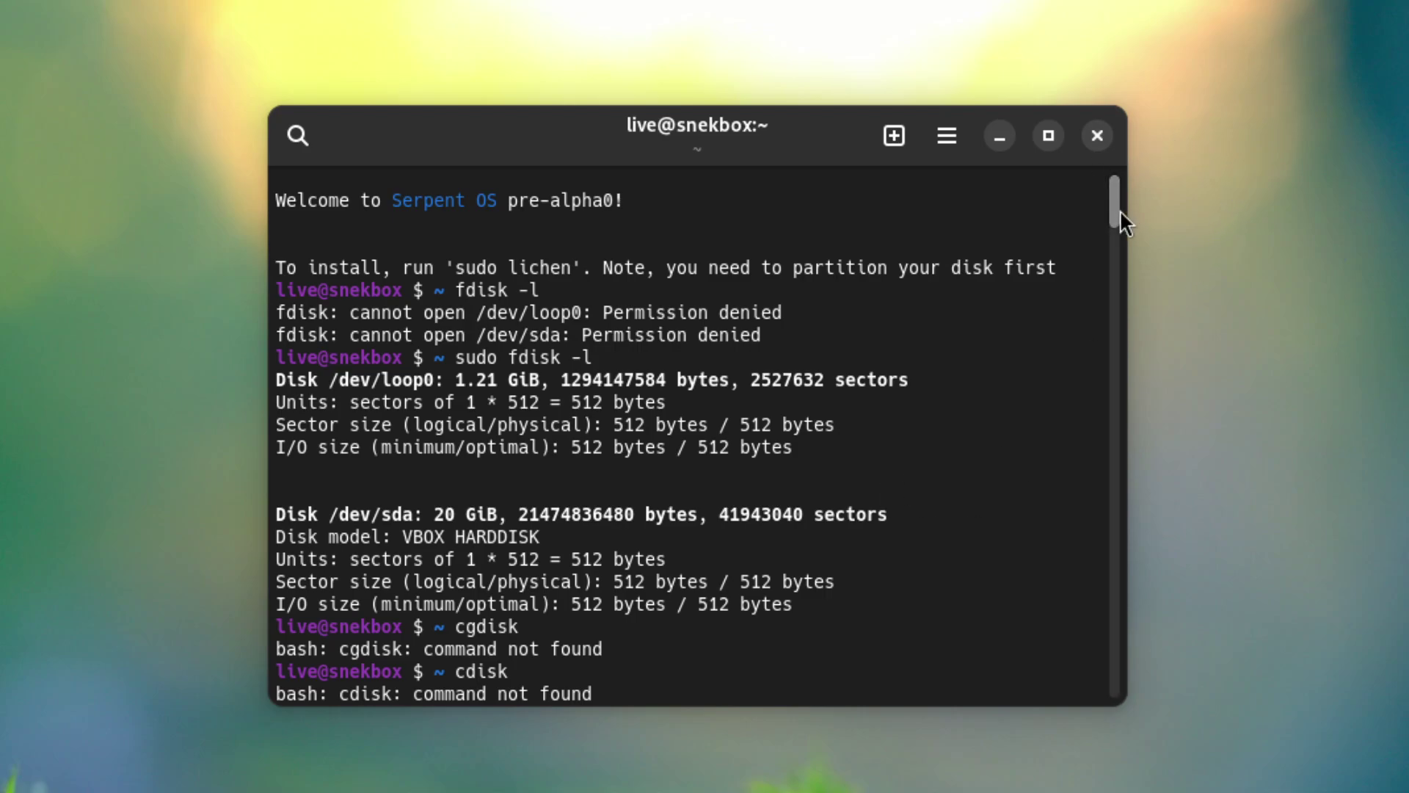
pyautogui.moveTo(1119, 209); pyautogui.dragTo(1118, 716)
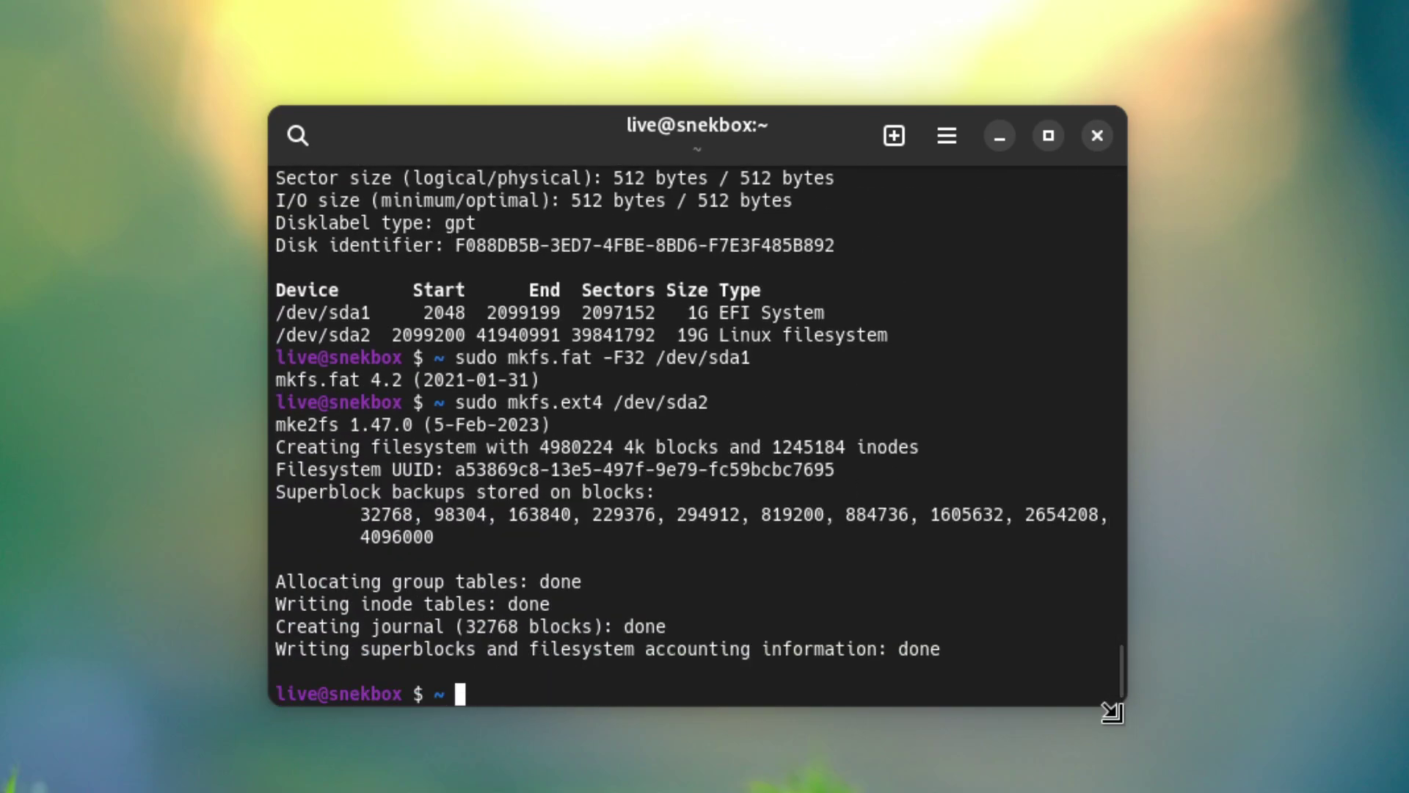
# Launch the installer with sudo lichen and choose English (United States of America) as the locale.
pyautogui.write('sudo lichen')
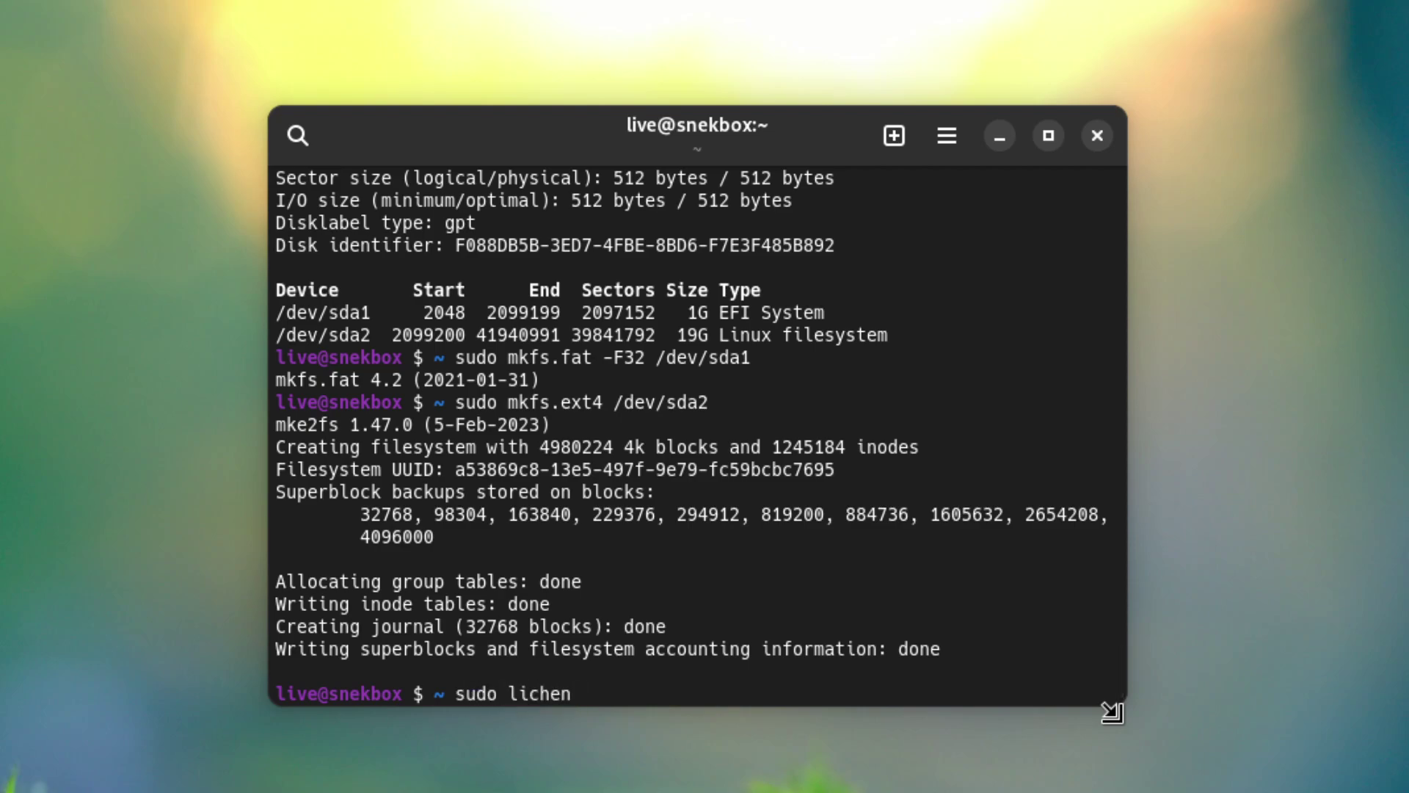
pyautogui.press('Return')
pyautogui.write('english')
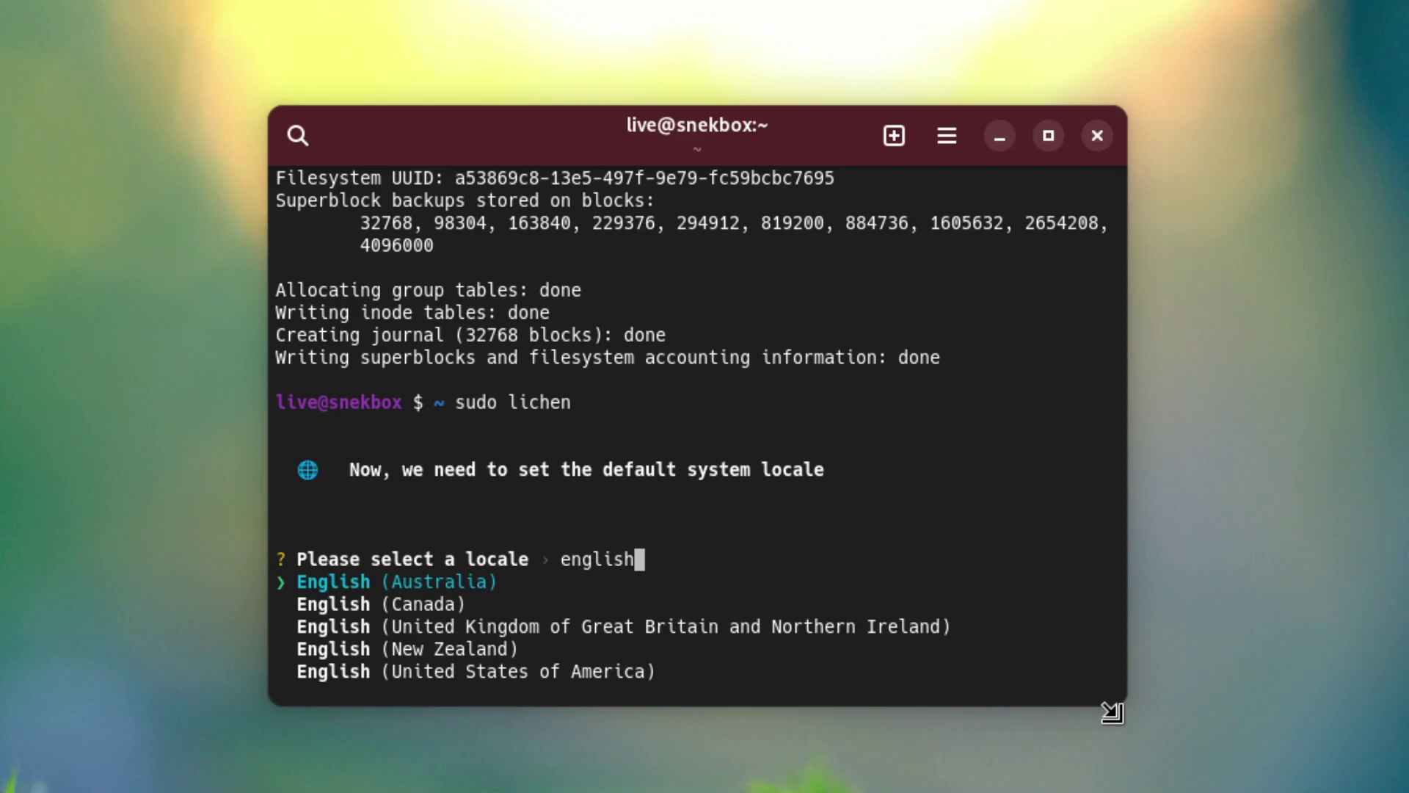
pyautogui.press('Down')
pyautogui.press('Down')
pyautogui.press('Down')
pyautogui.press('Down')
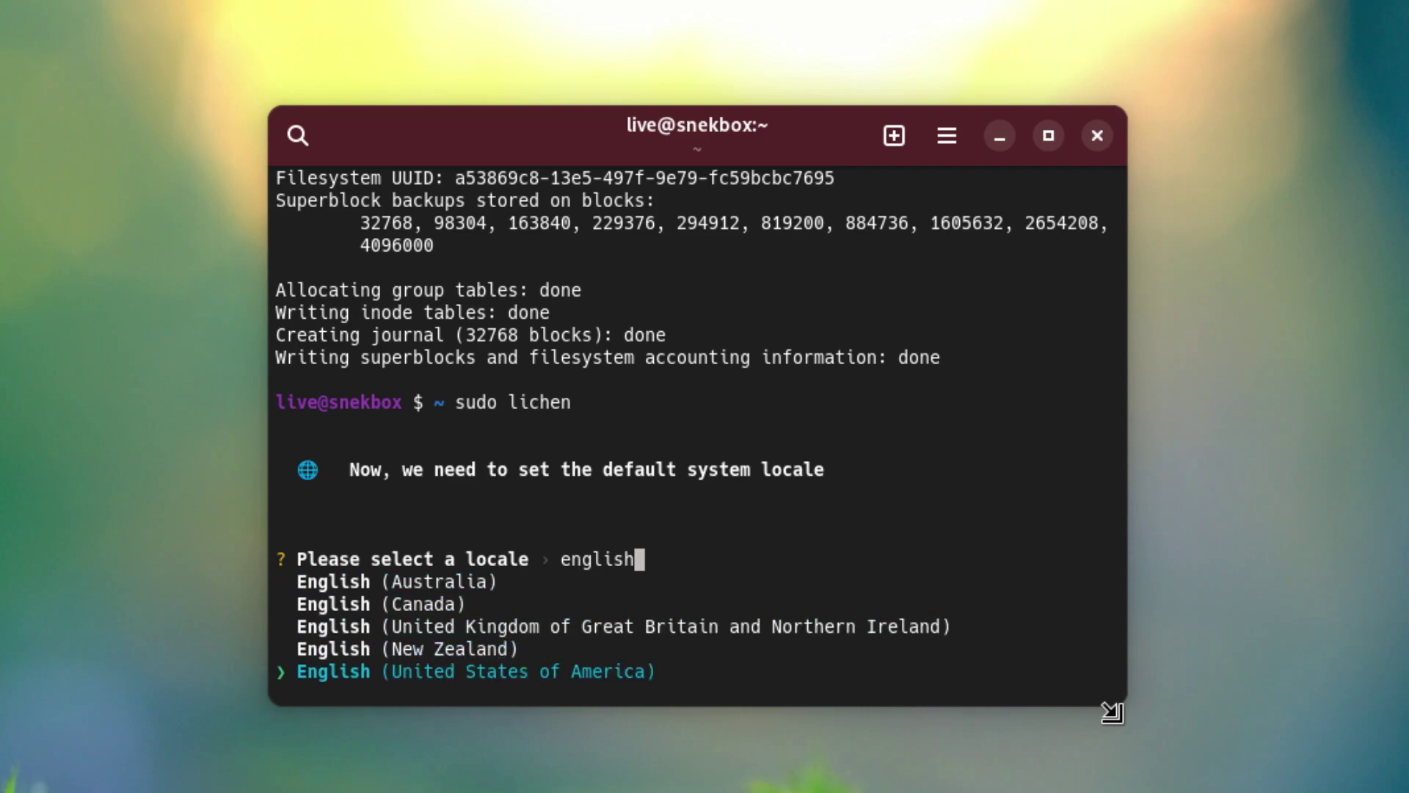
pyautogui.press('Return')
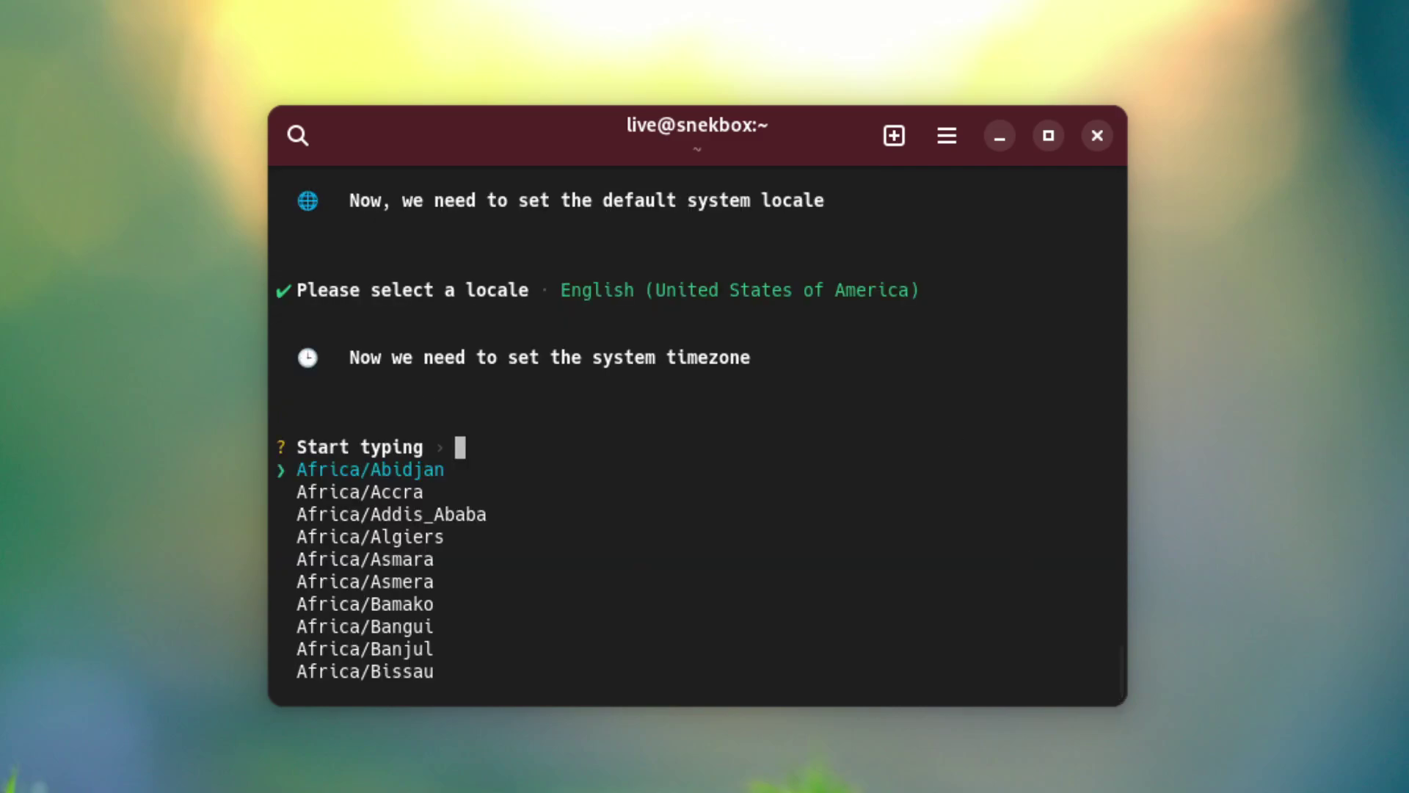
# Set the timezone to Asia/Riyadh.
pyautogui.moveTo(587, 358); pyautogui.dragTo(276, 359)
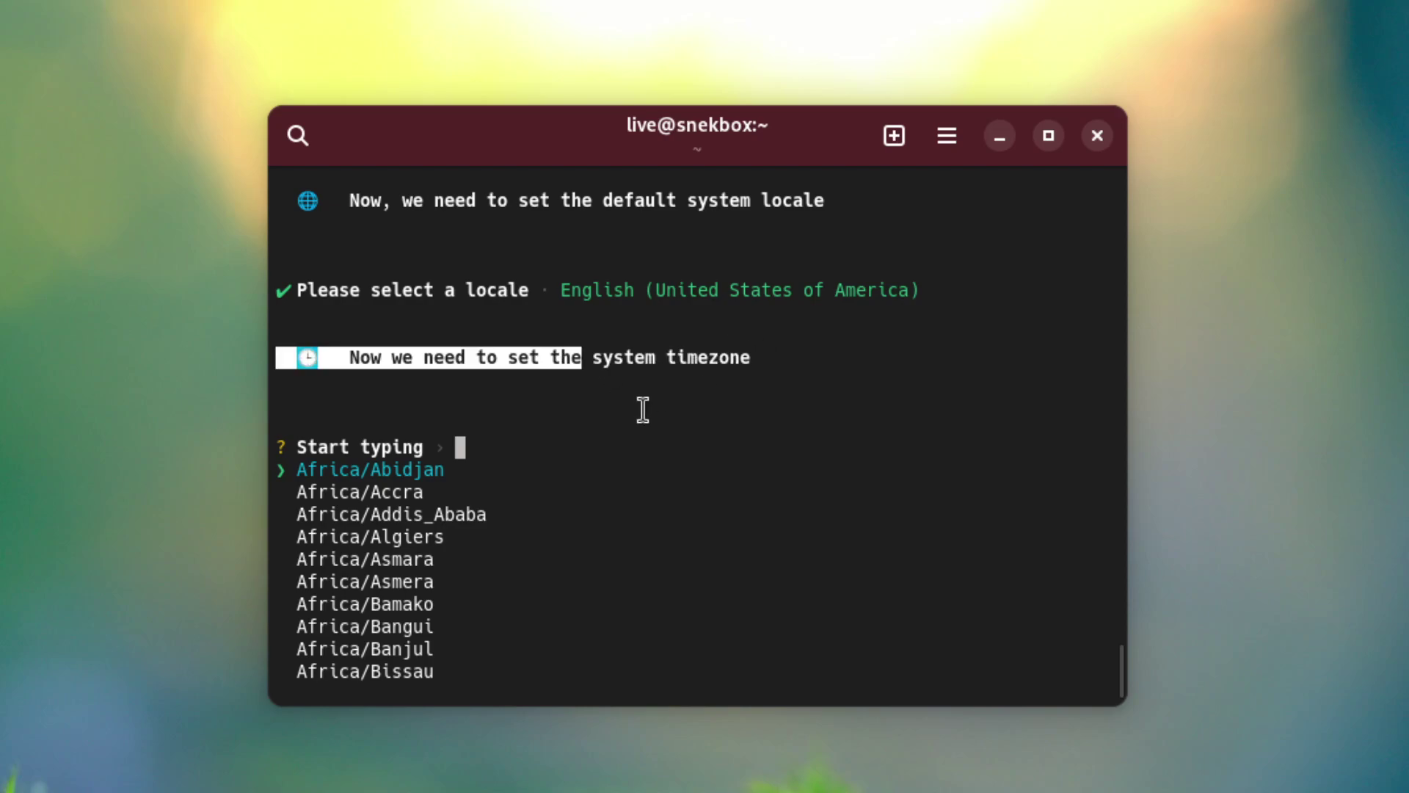
pyautogui.click(597, 456)
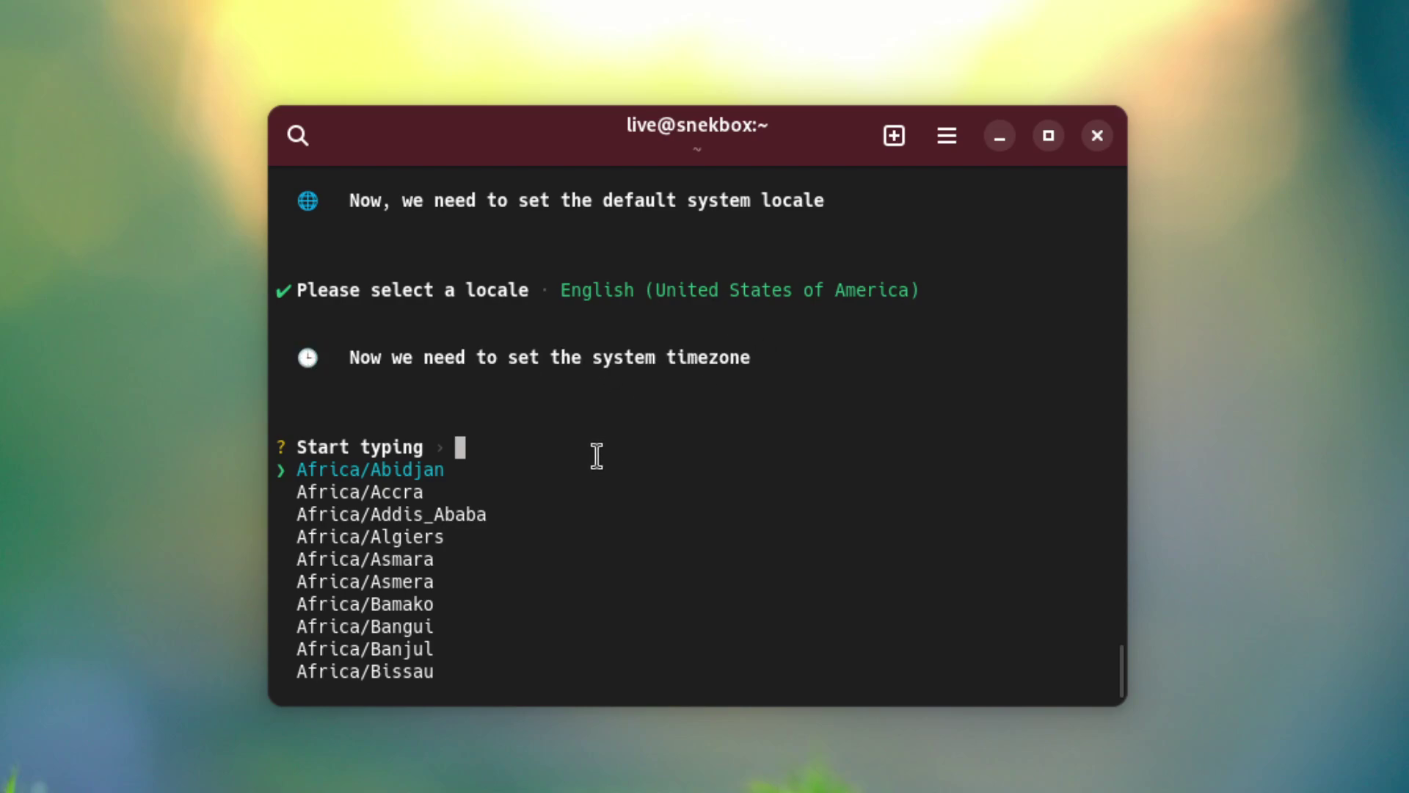
pyautogui.write('asia/riyadh')
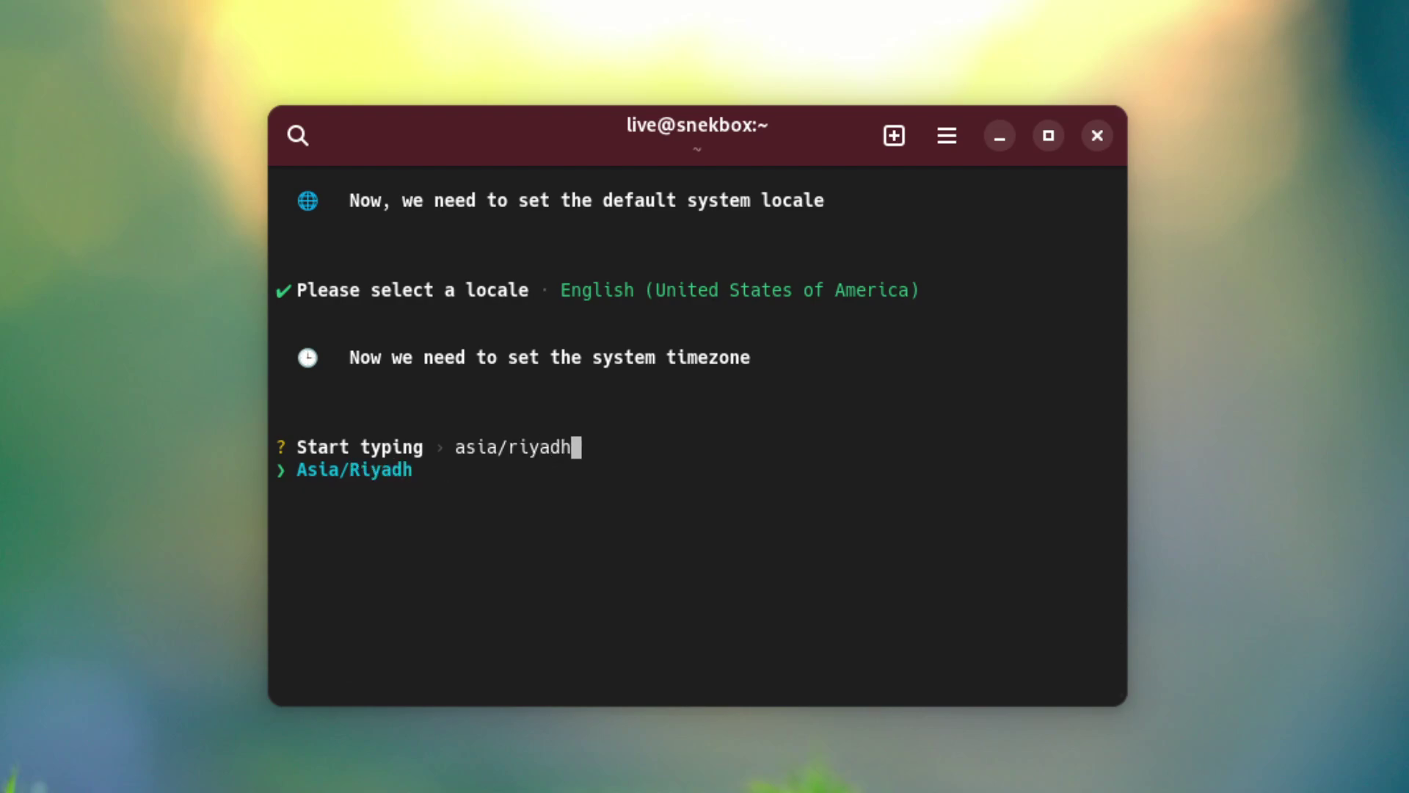
pyautogui.press('Return')
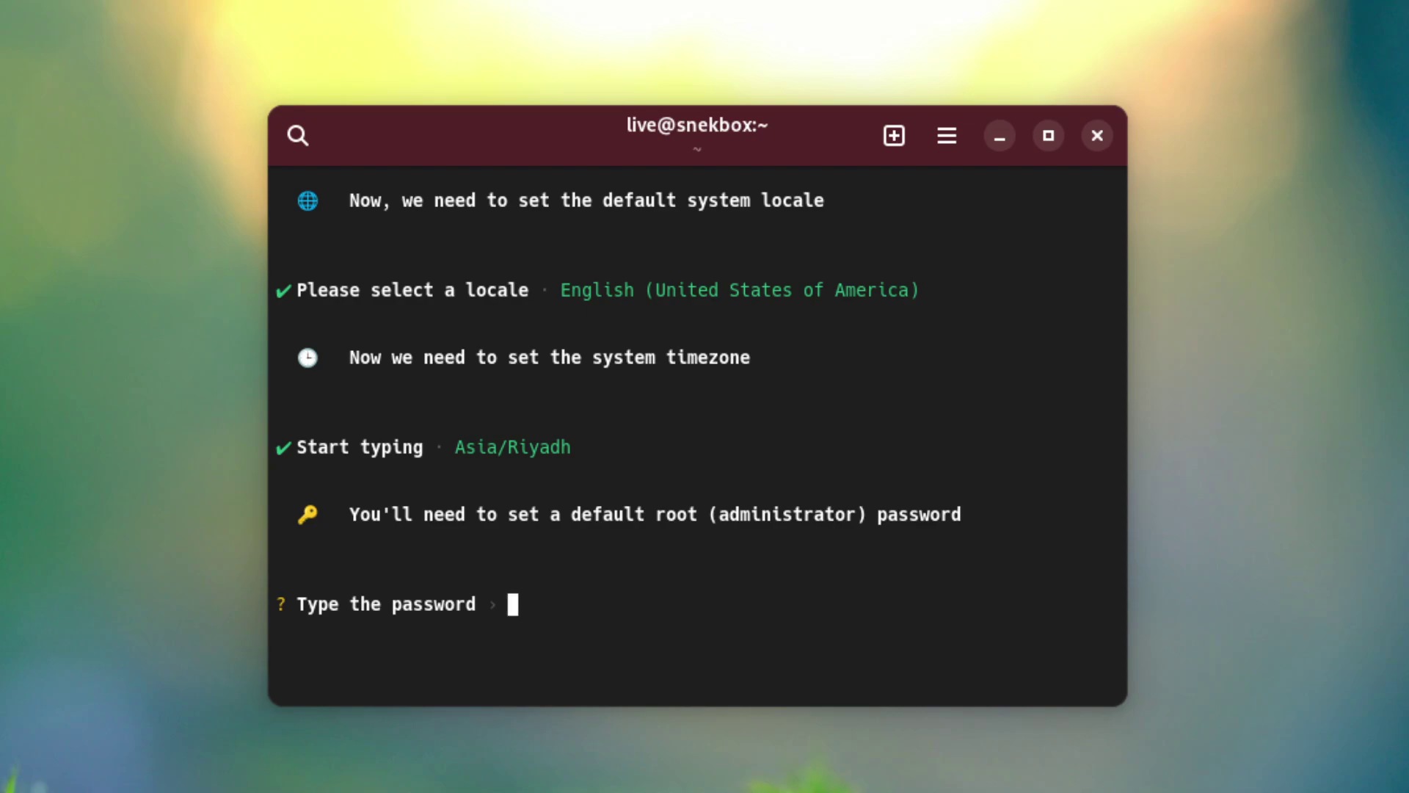
# Submit the root password and create admin user 'userr' with its password.
pyautogui.press('Return')
pyautogui.press('Return')
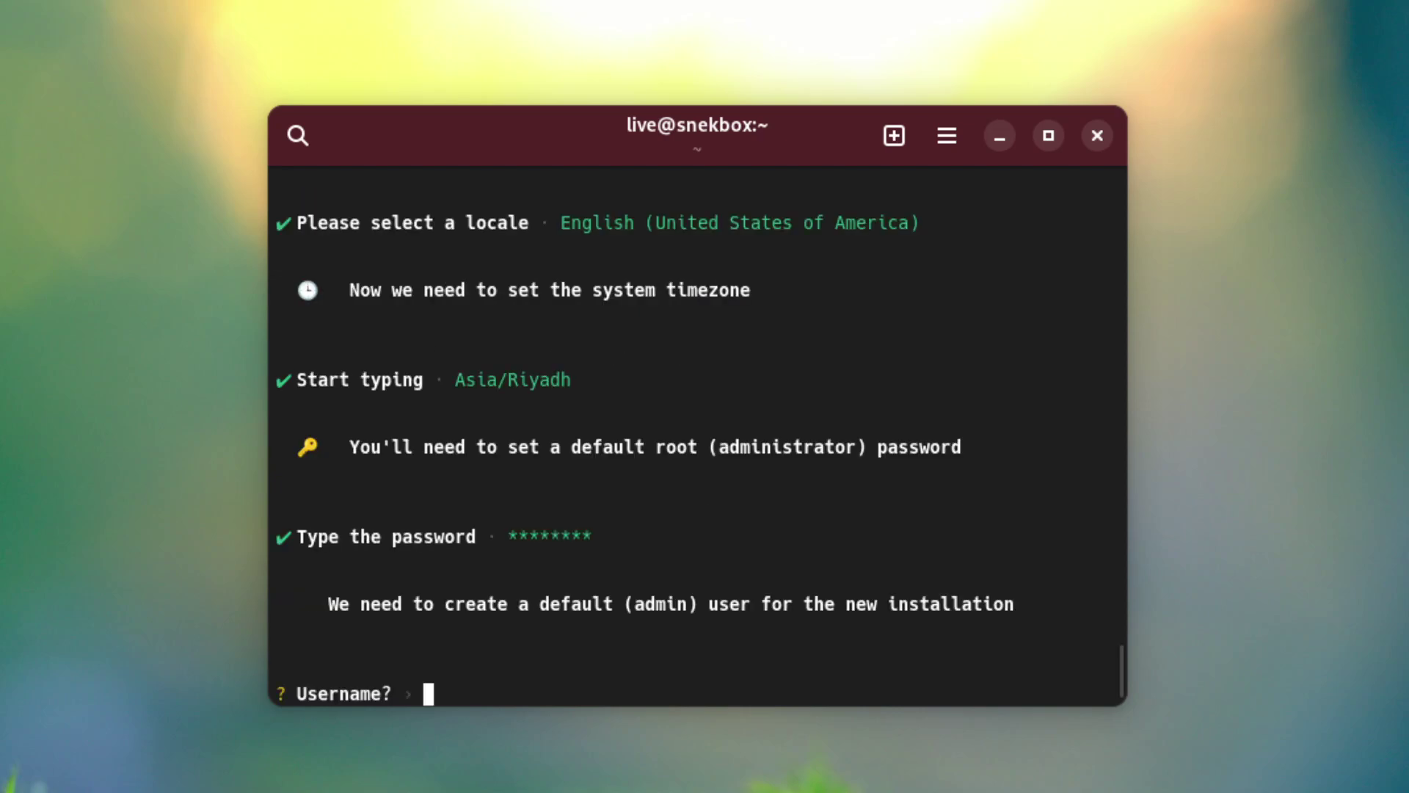
pyautogui.write('userr')
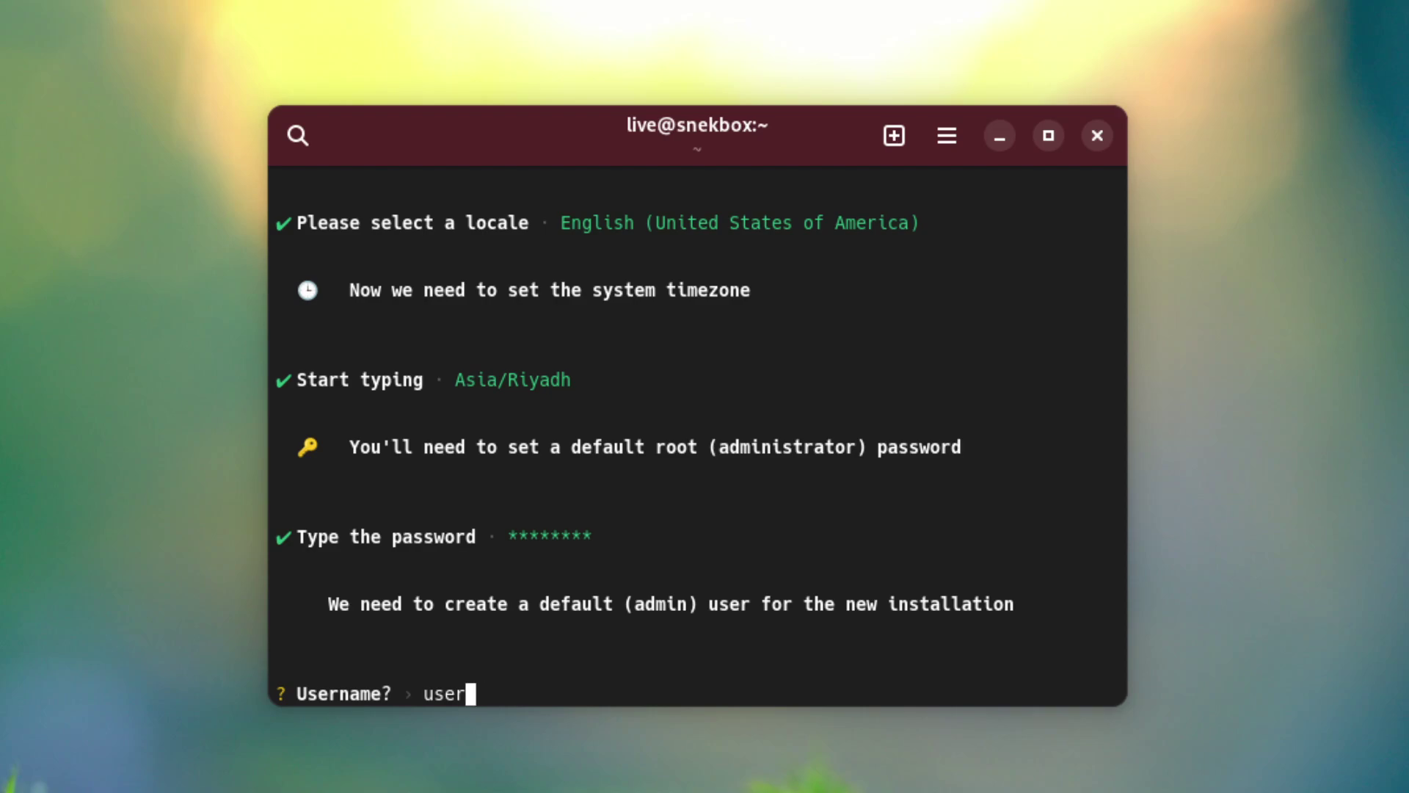
pyautogui.press('Return')
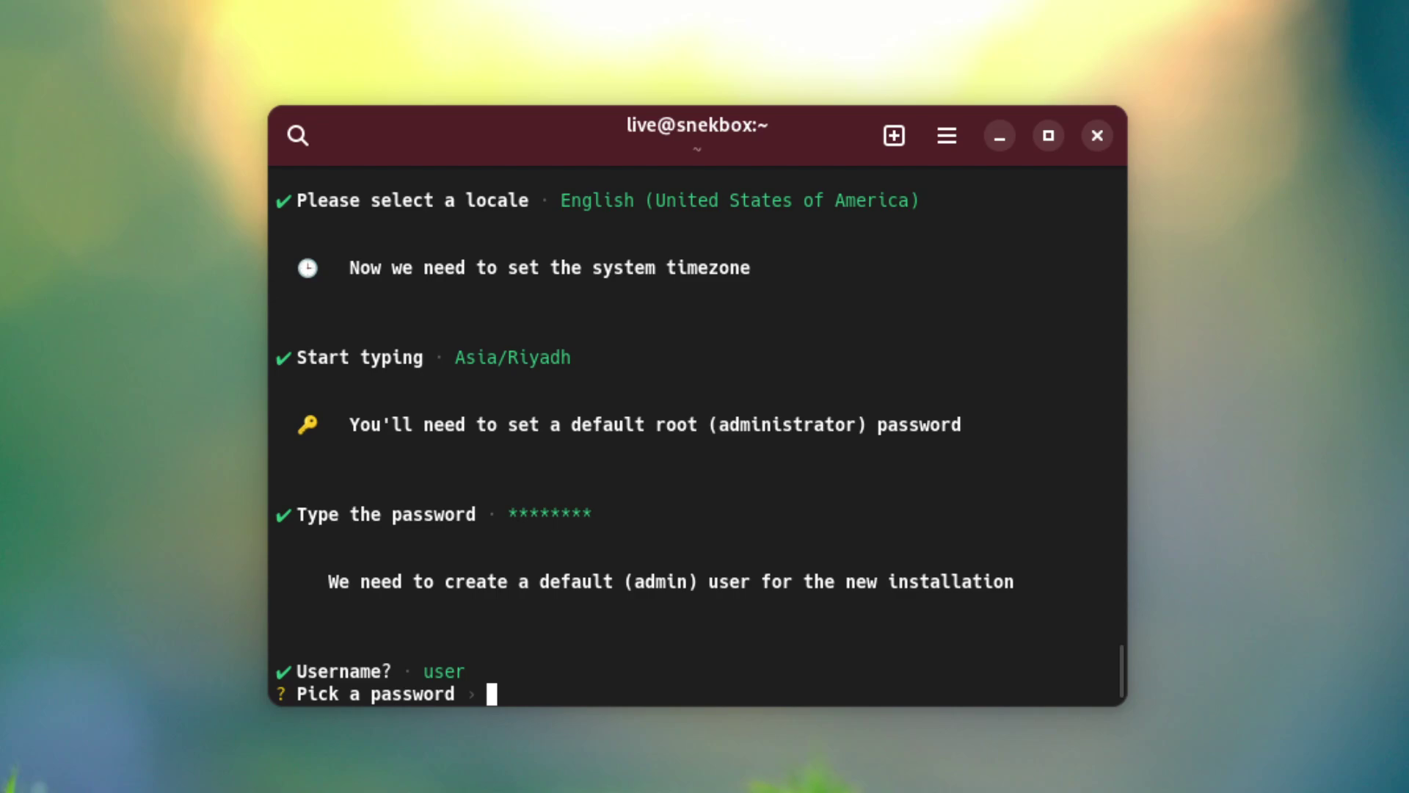
pyautogui.press('Return')
pyautogui.press('Return')
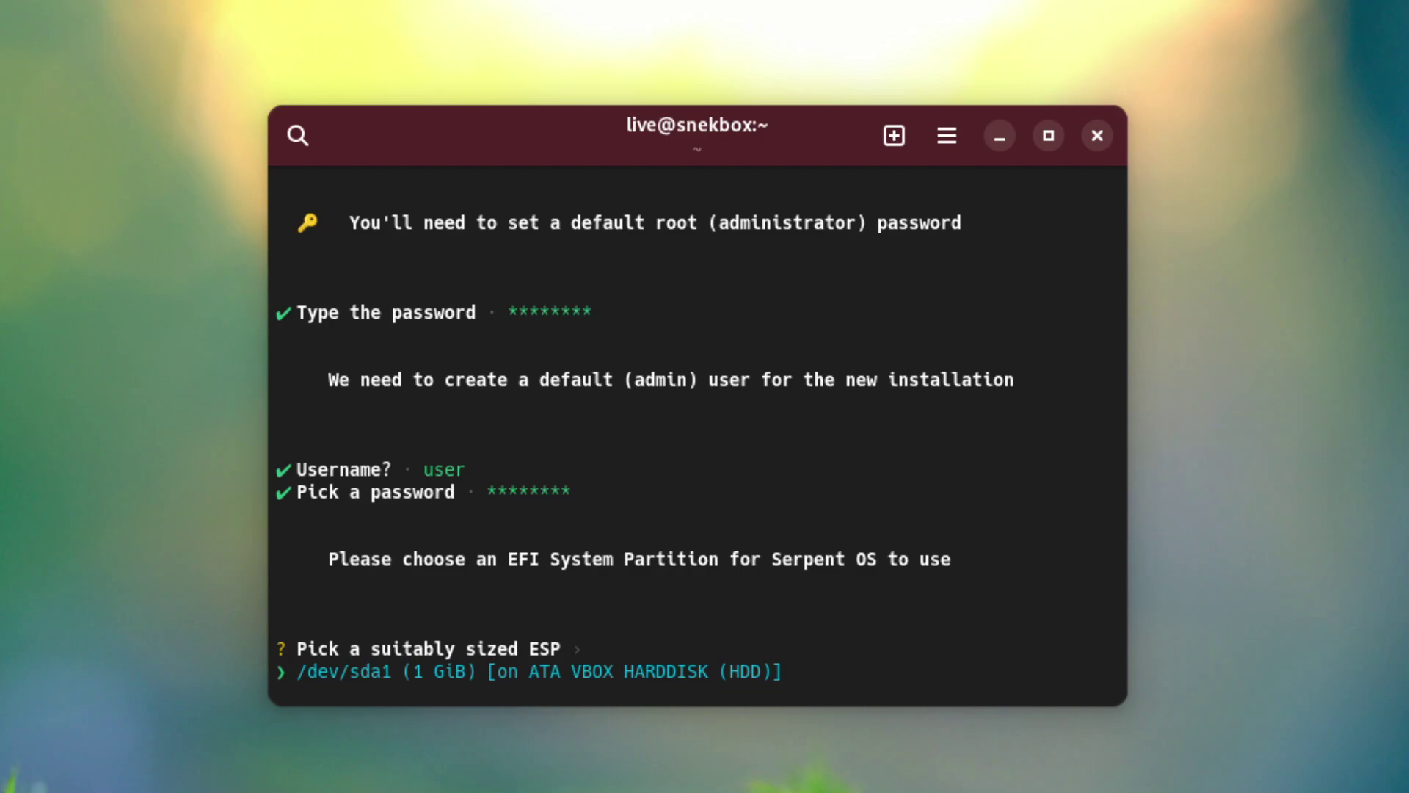
# Use /dev/sda1 as the EFI partition and /dev/sda2 as root, then confirm the install with y.
pyautogui.press('Return')
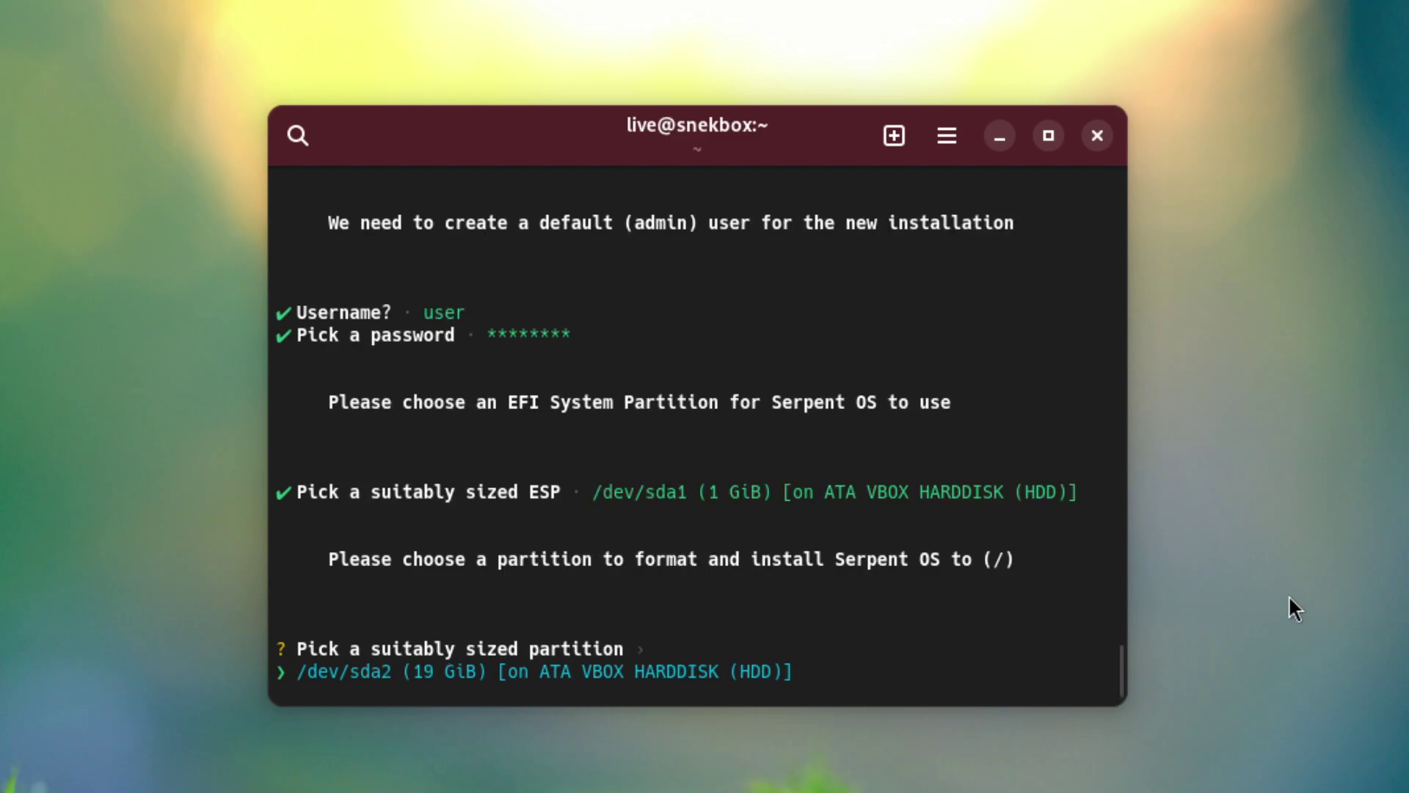
pyautogui.moveTo(756, 566); pyautogui.dragTo(1071, 549)
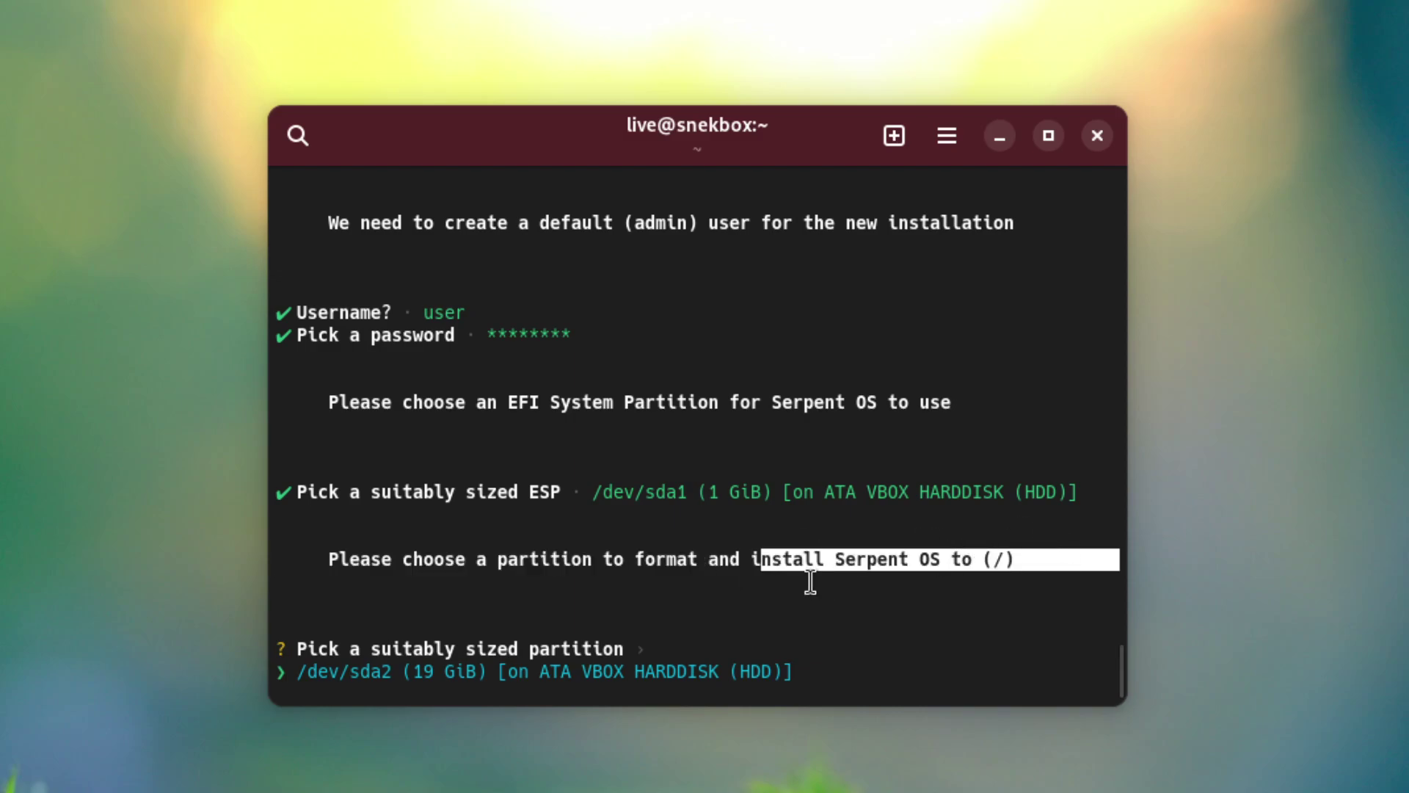
pyautogui.click(785, 591)
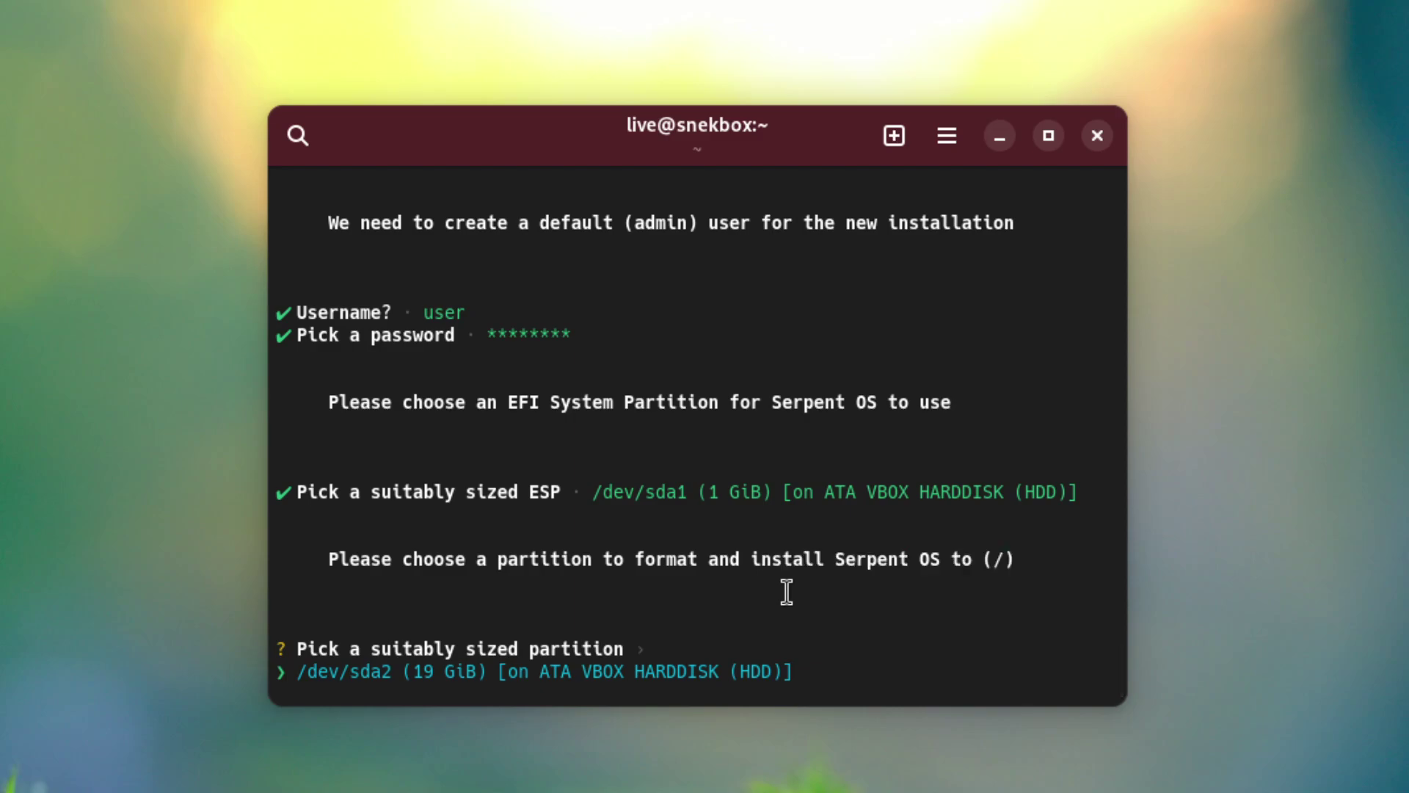
pyautogui.press('Return')
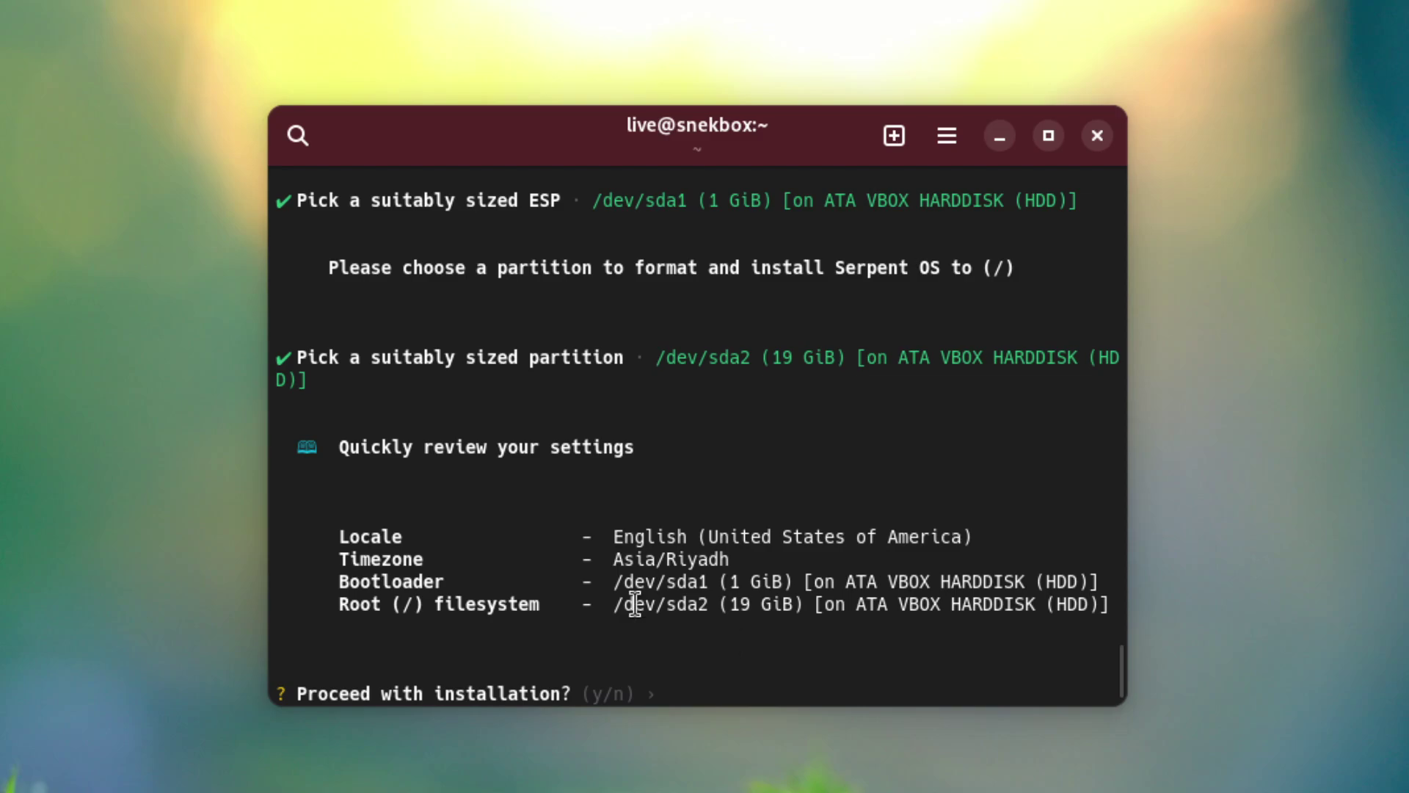
pyautogui.press('y')
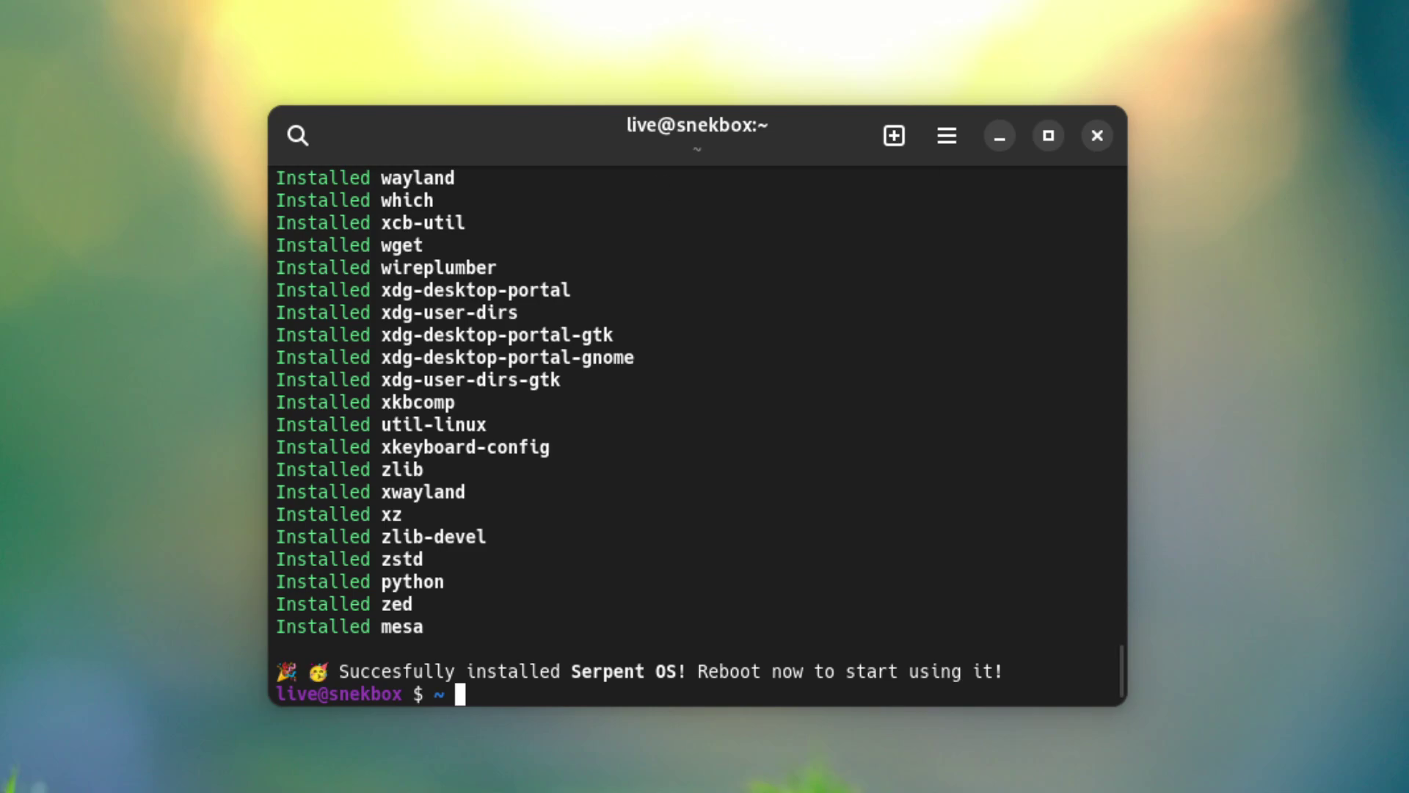
# After lichen reports a successful install, enter the poweroff command to shut down the live system.
pyautogui.write('powerof')
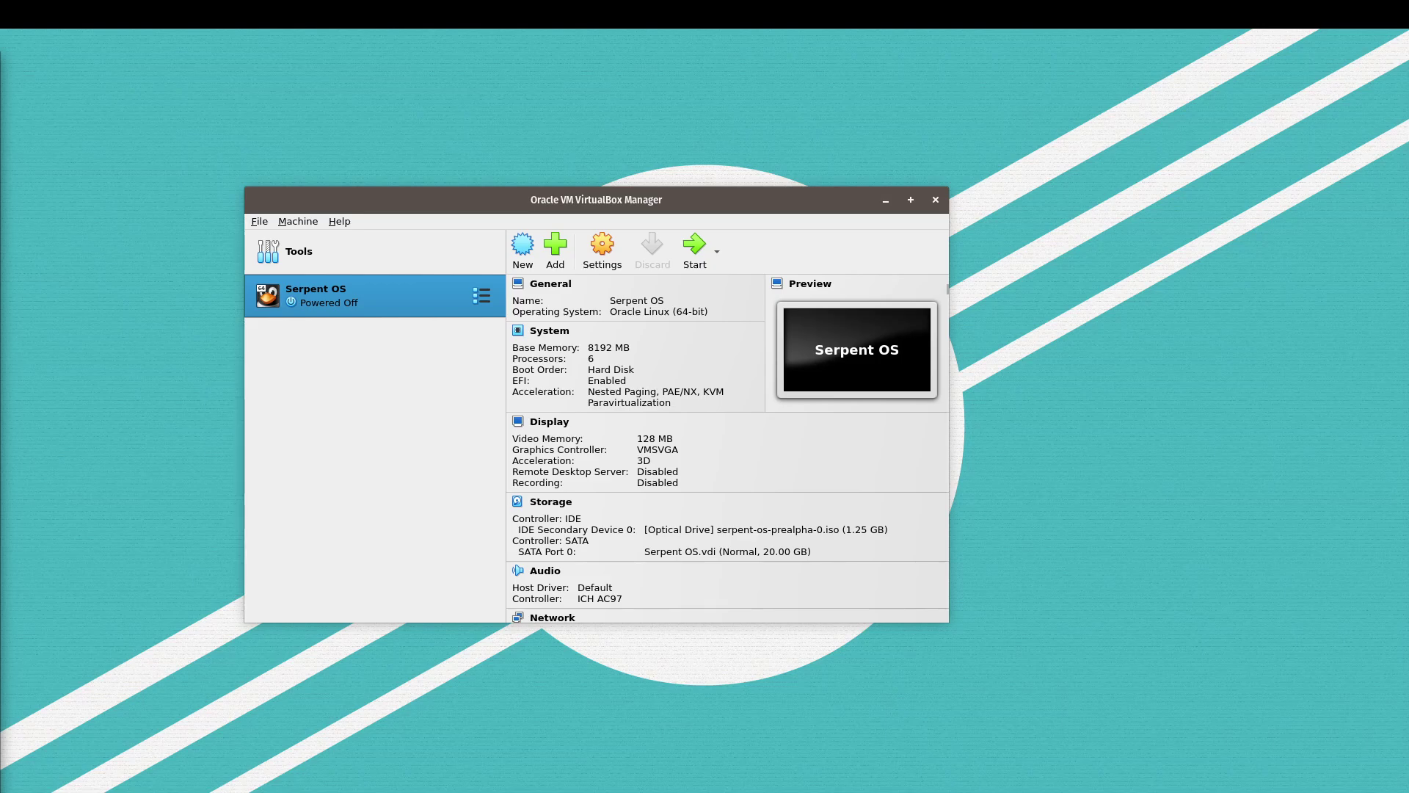
# Remove the serpent-os-prealpha-0.iso optical drive from the machine's Storage settings and save.
pyautogui.click(602, 250)
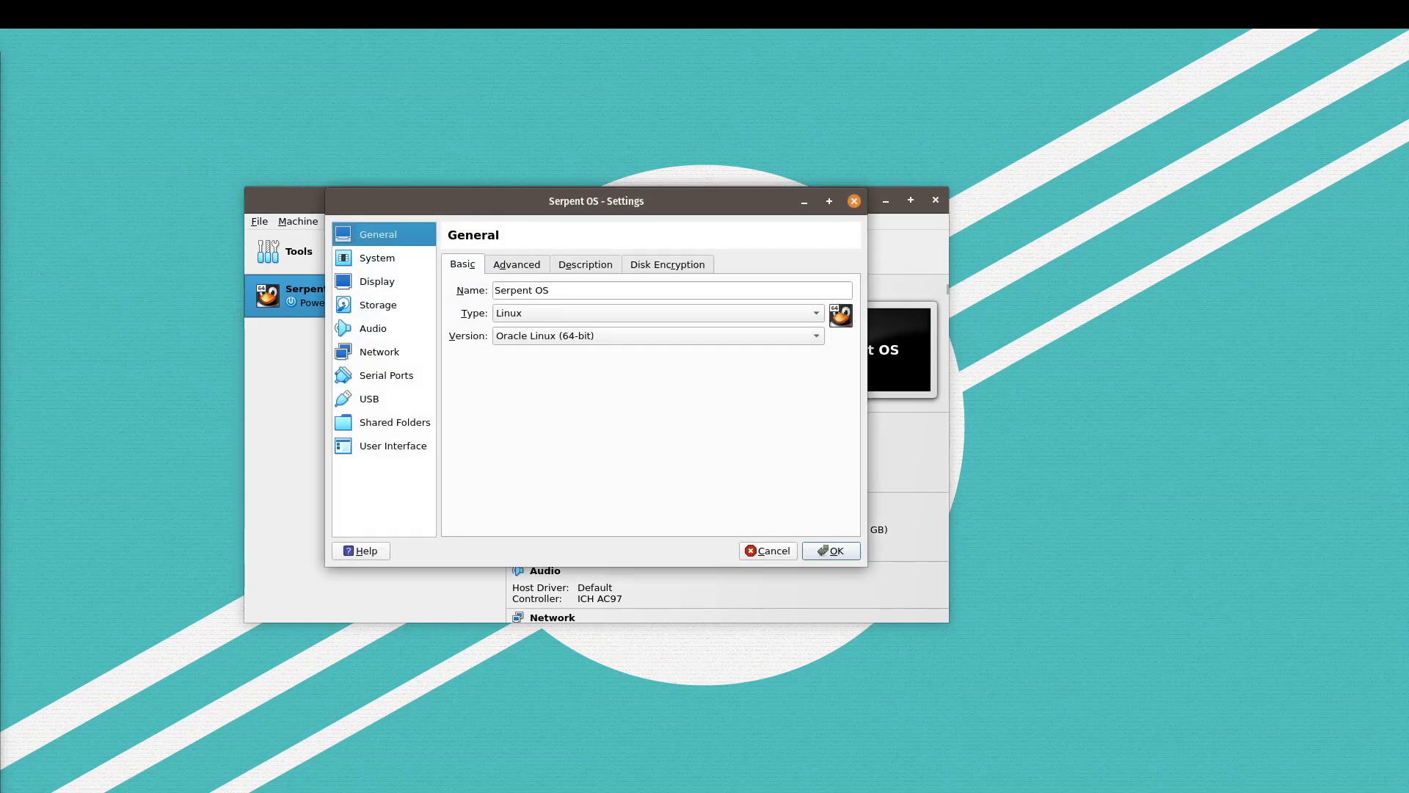
pyautogui.click(378, 304)
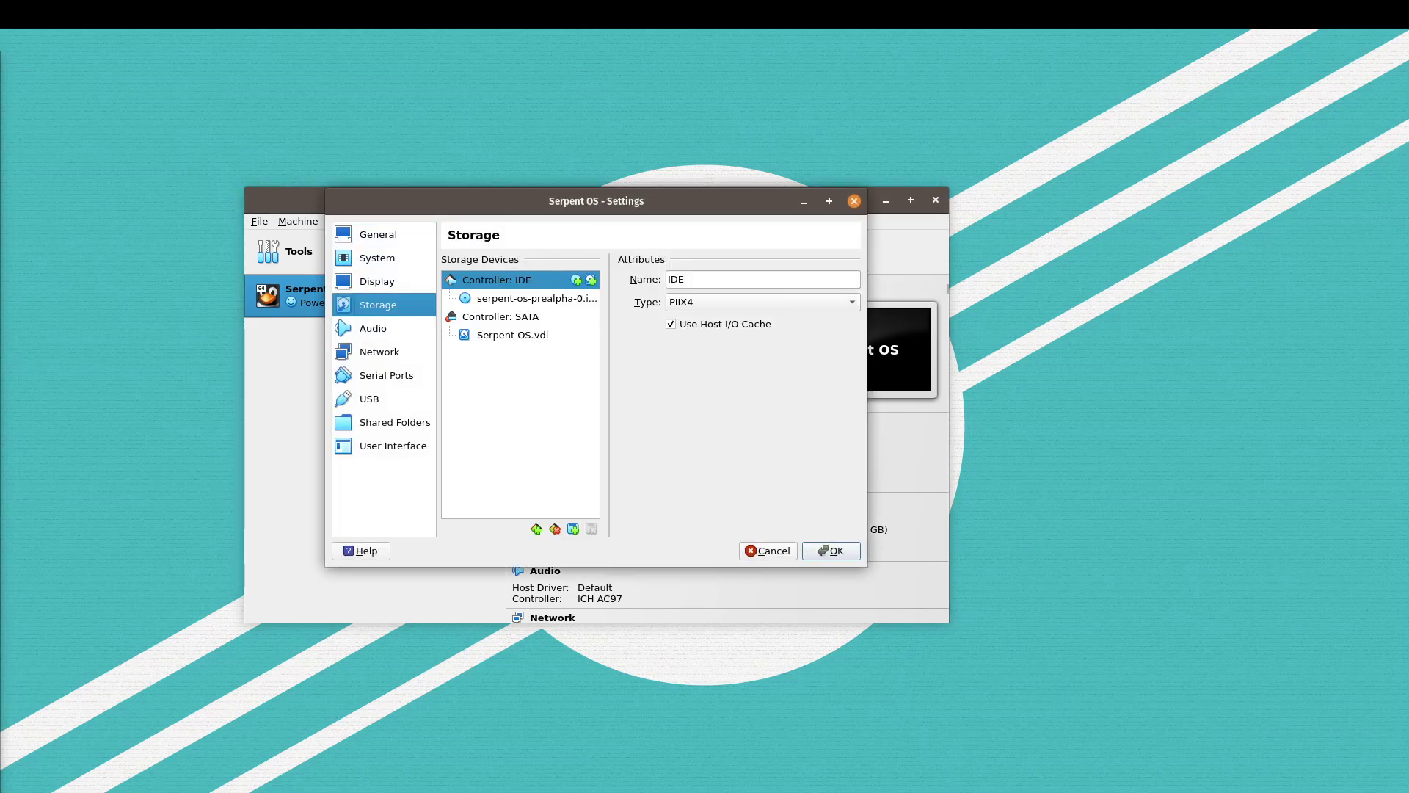
pyautogui.click(538, 298)
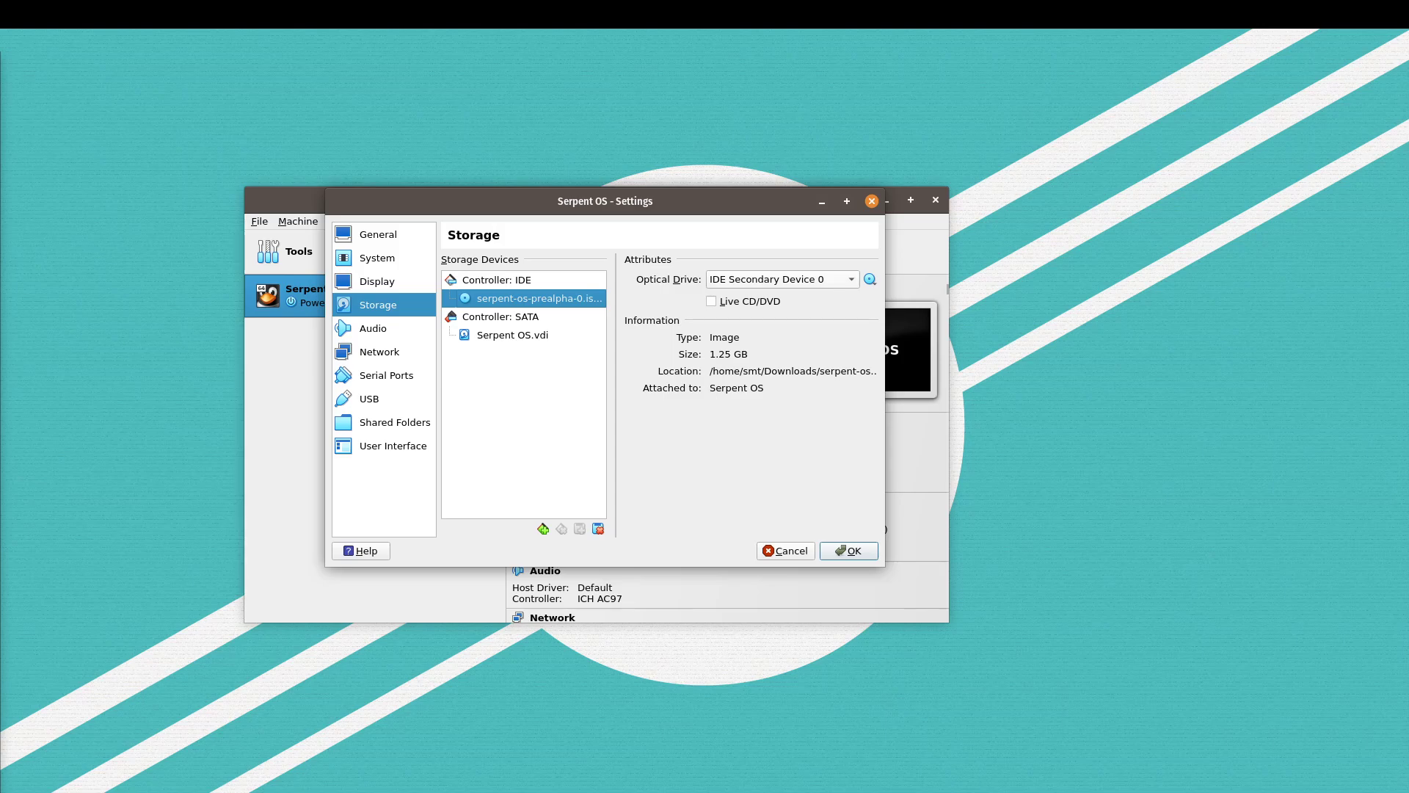
pyautogui.click(598, 528)
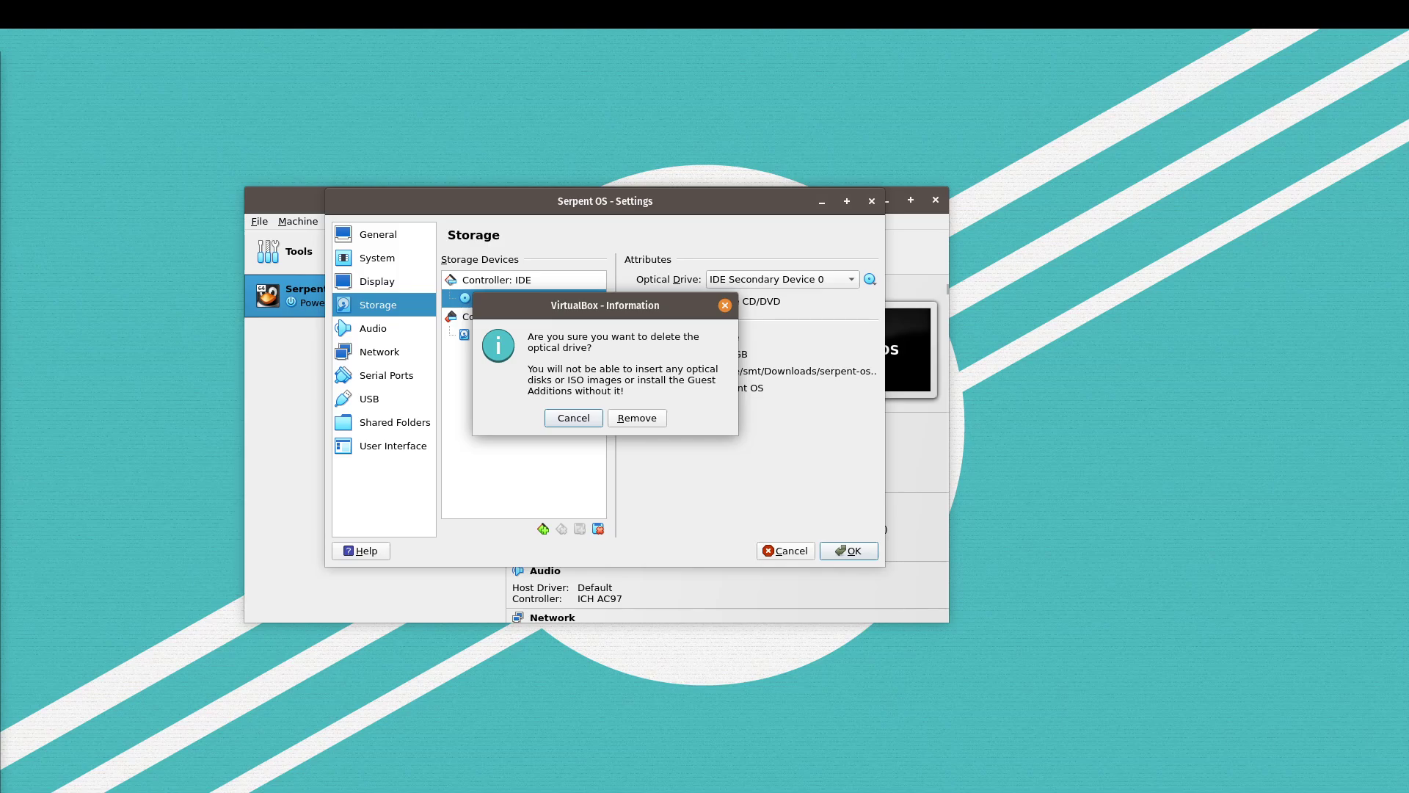
pyautogui.hotkey('alt', 'r')
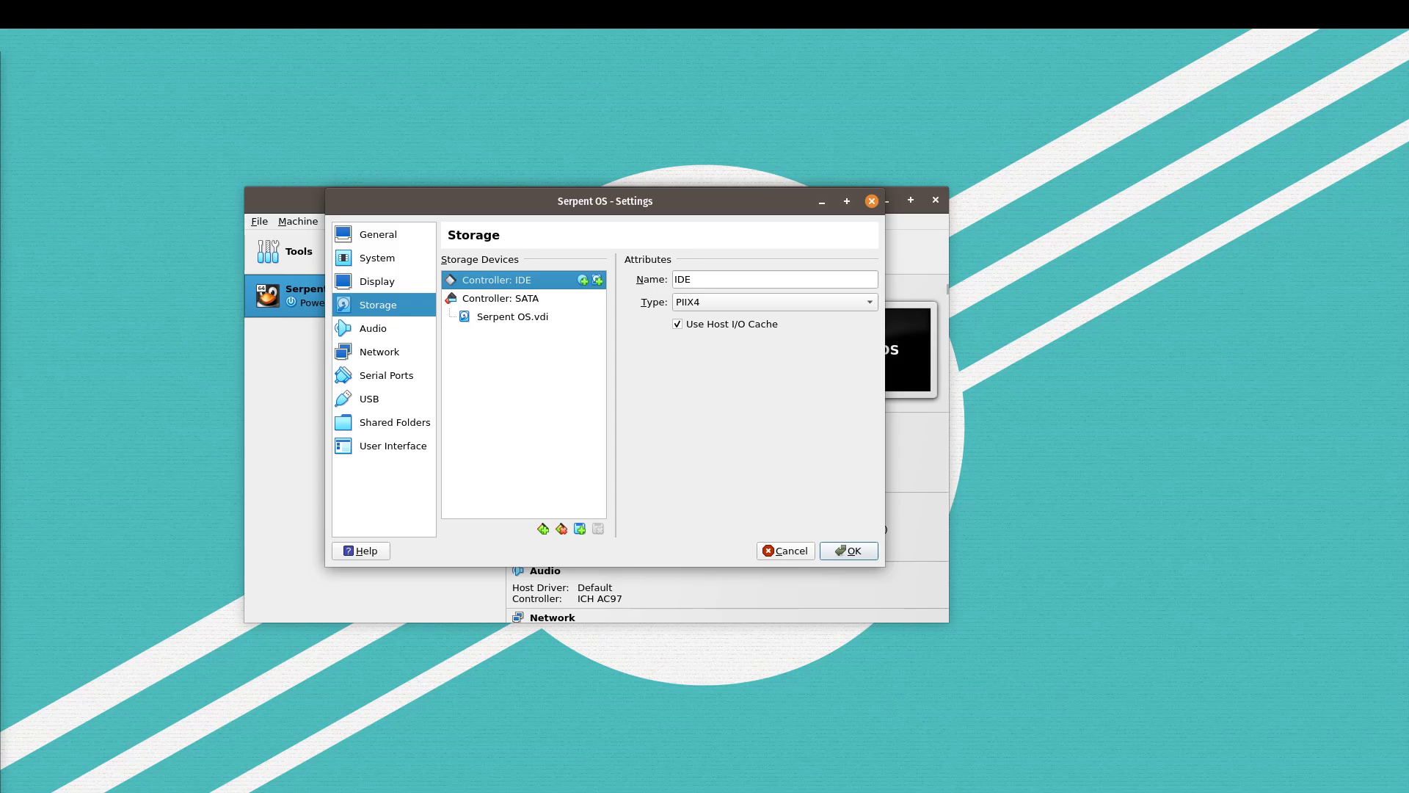
pyautogui.press('Return')
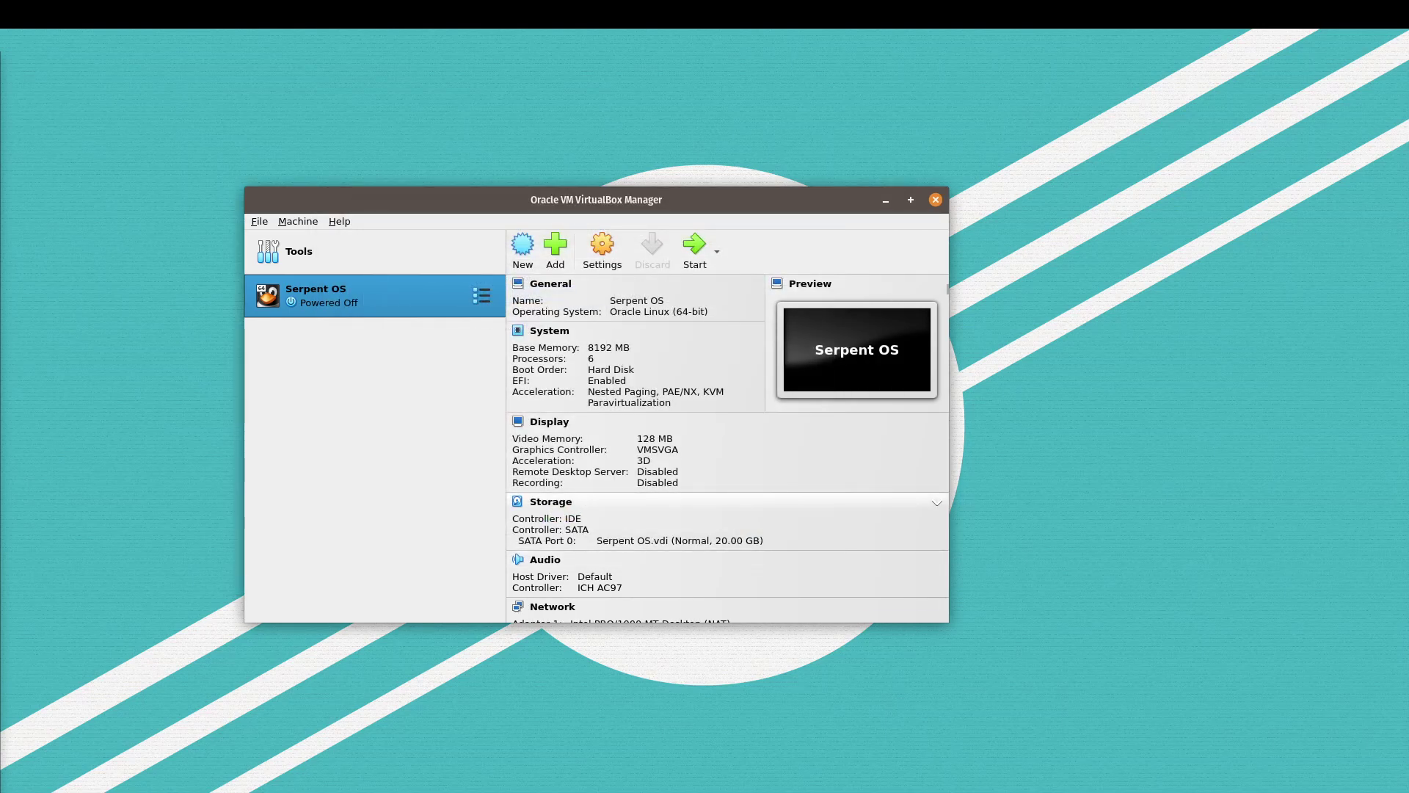
# Start the Serpent OS VM, let it boot to the GNOME desktop, and open the Activities overview.
pyautogui.click(694, 254)
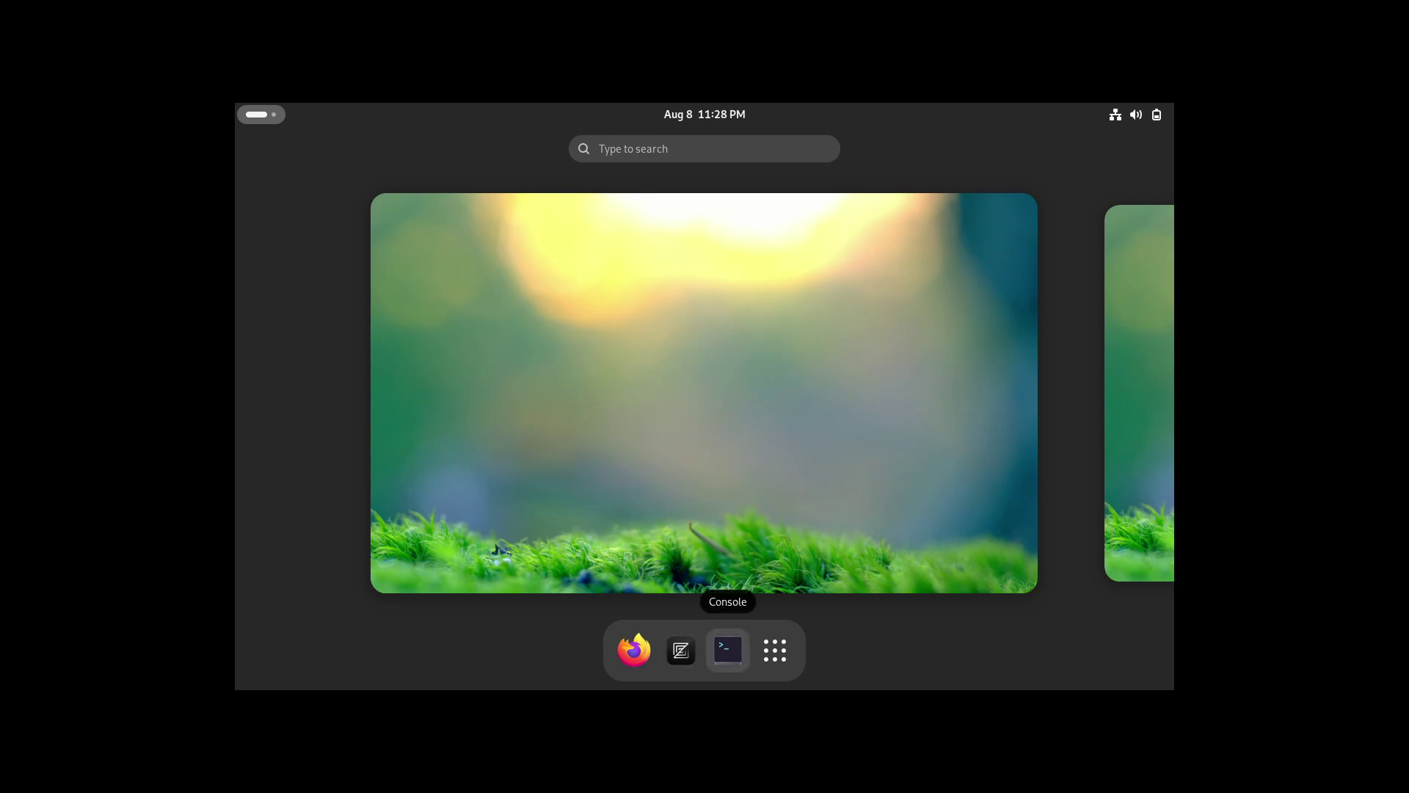
pyautogui.click(728, 650)
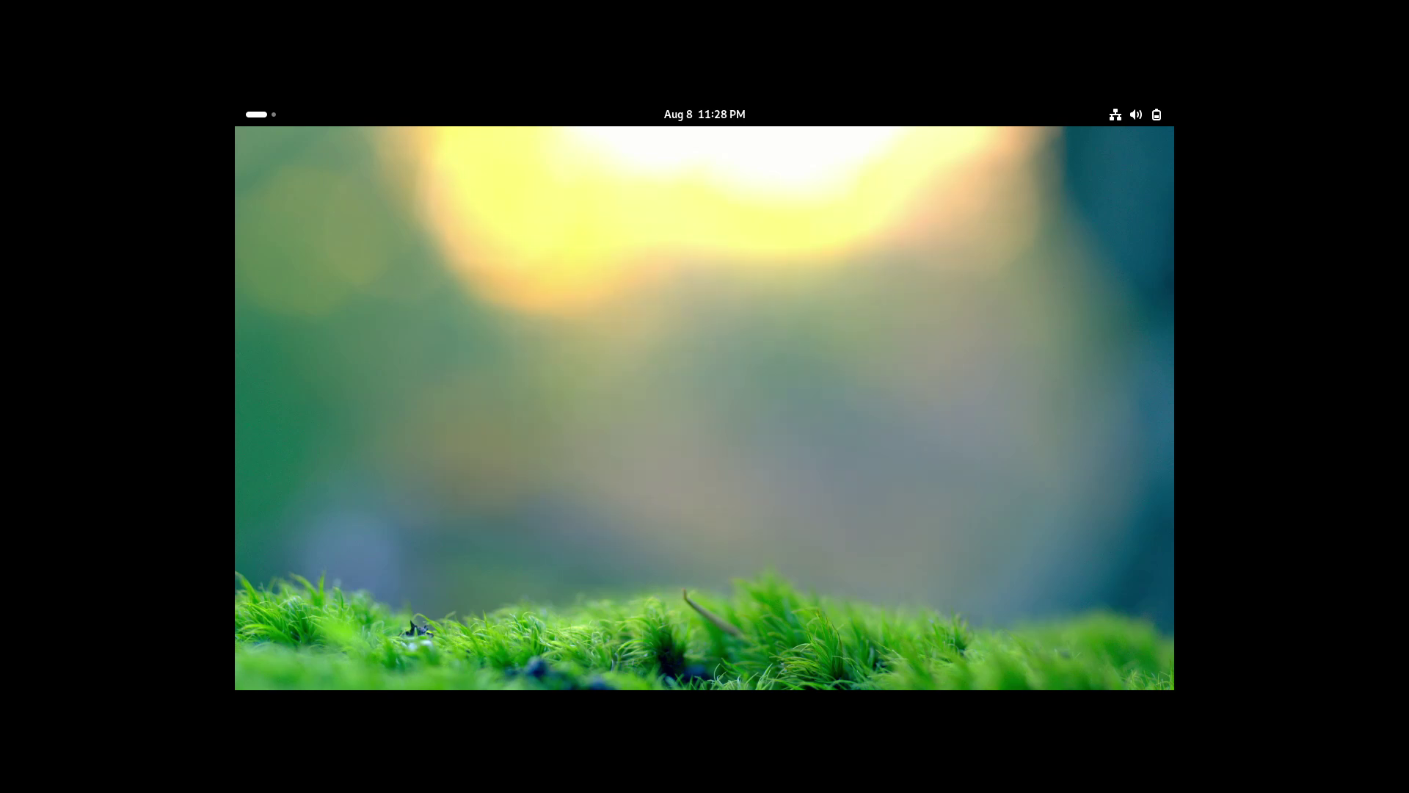
pyautogui.press('super')
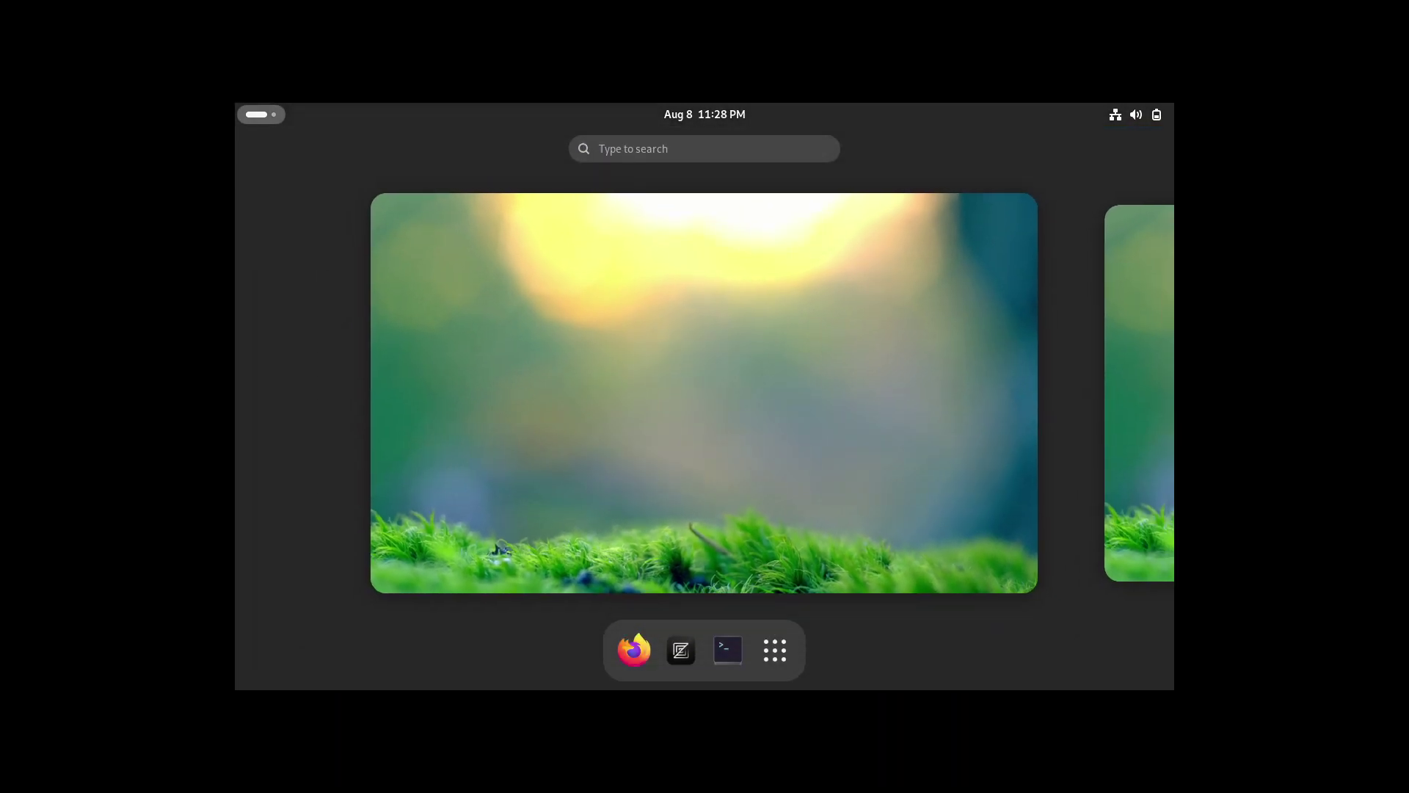
# Launch Firefox, load bbc.co.uk, and scroll down through the BBC homepage stories.
pyautogui.click(634, 650)
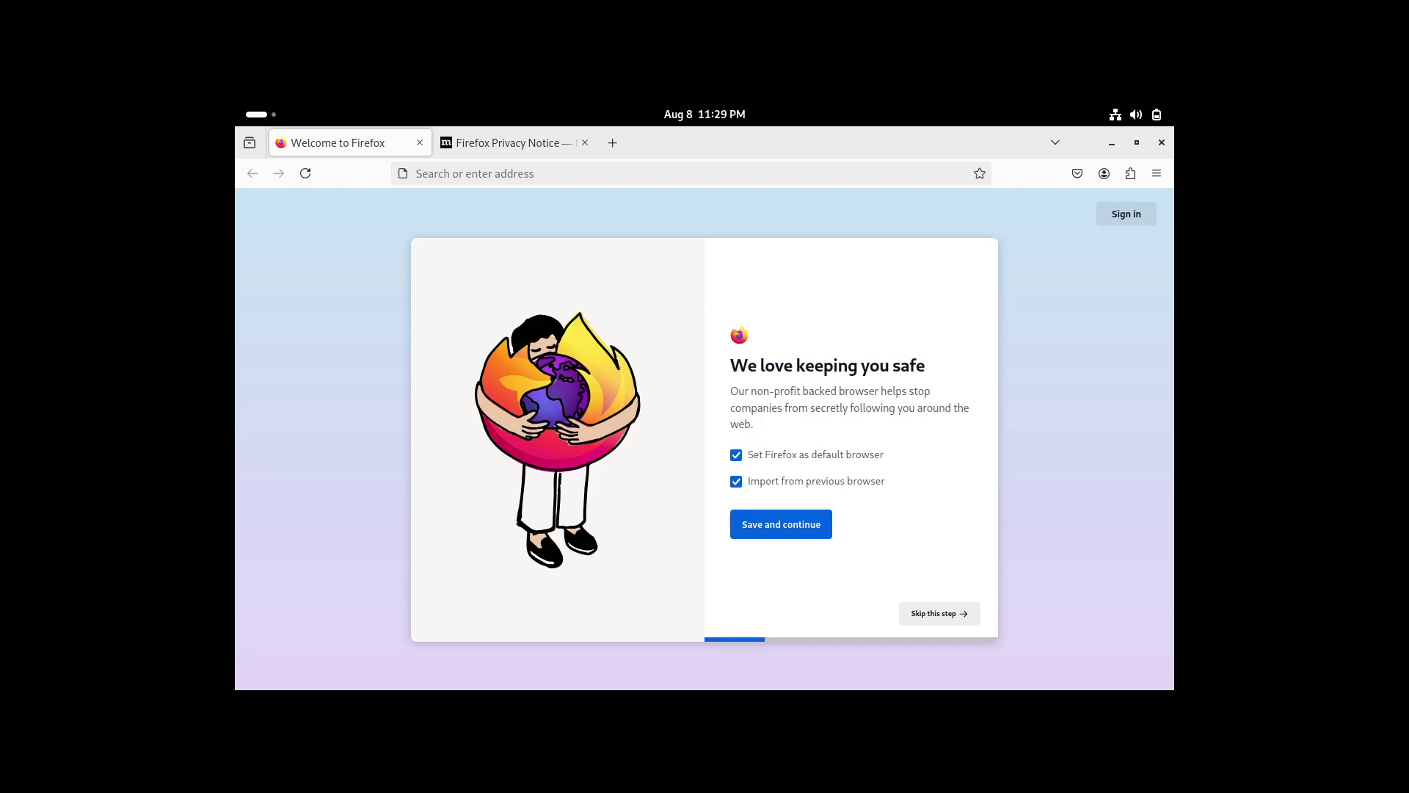
pyautogui.hotkey('ctrl', 'l')
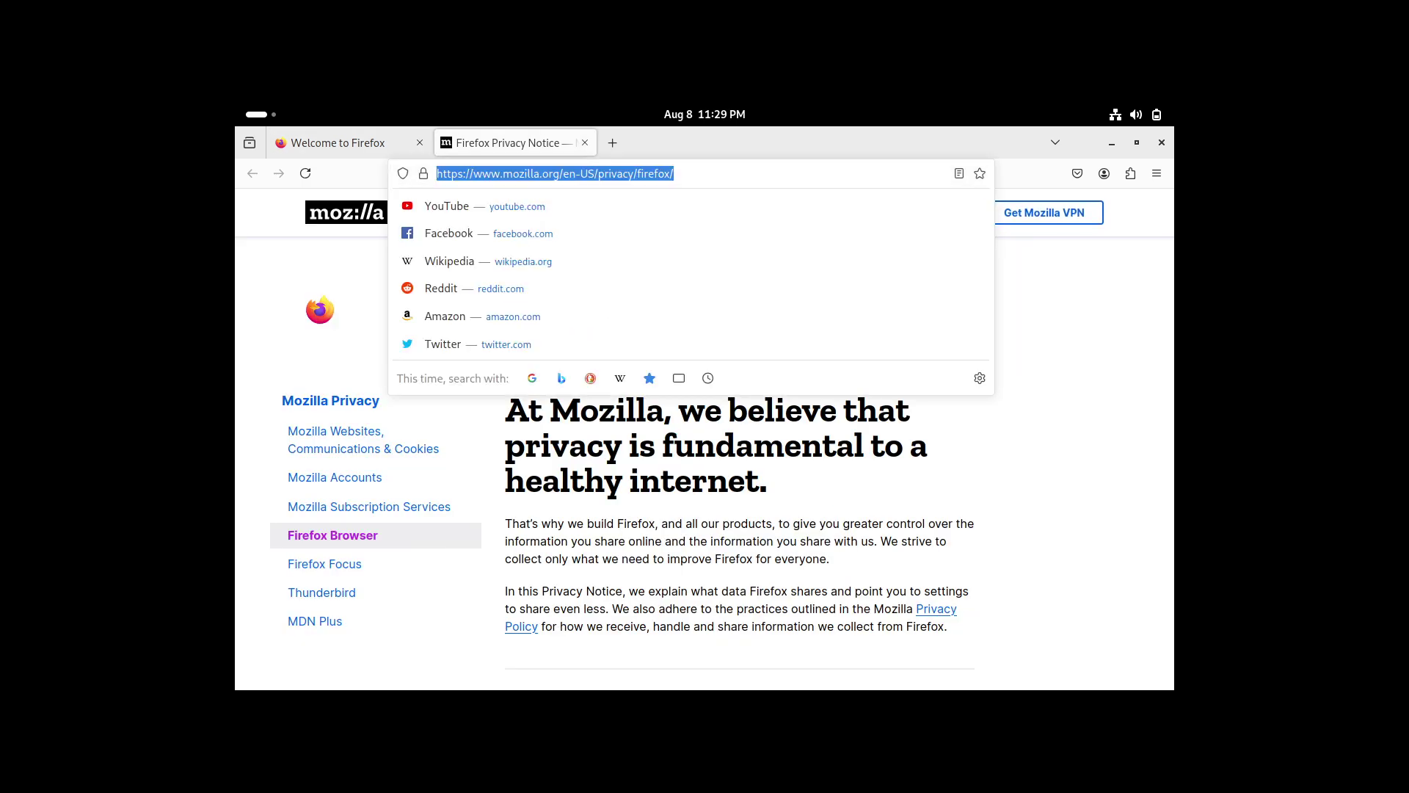
pyautogui.write('bb')
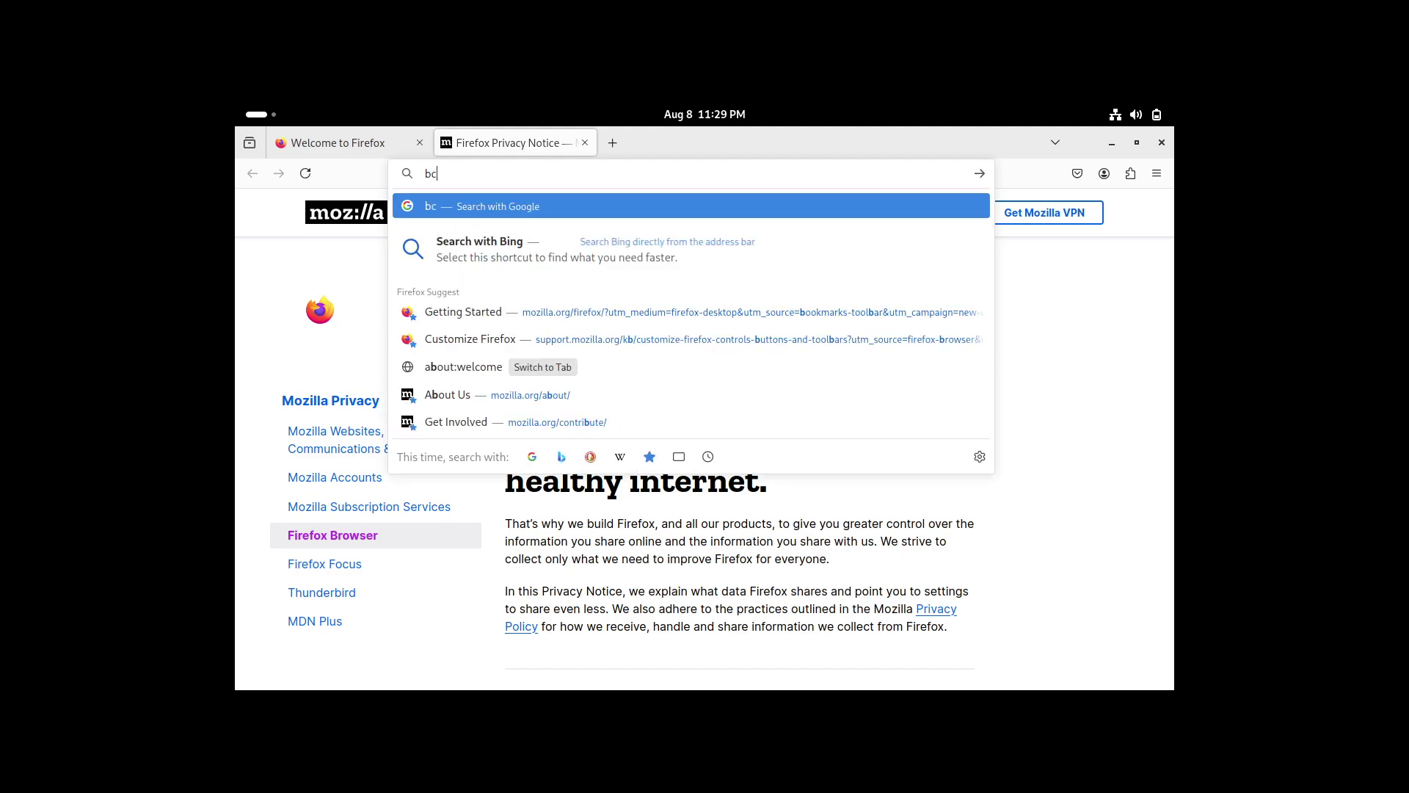
pyautogui.write('c.co.uk')
pyautogui.press('Return')
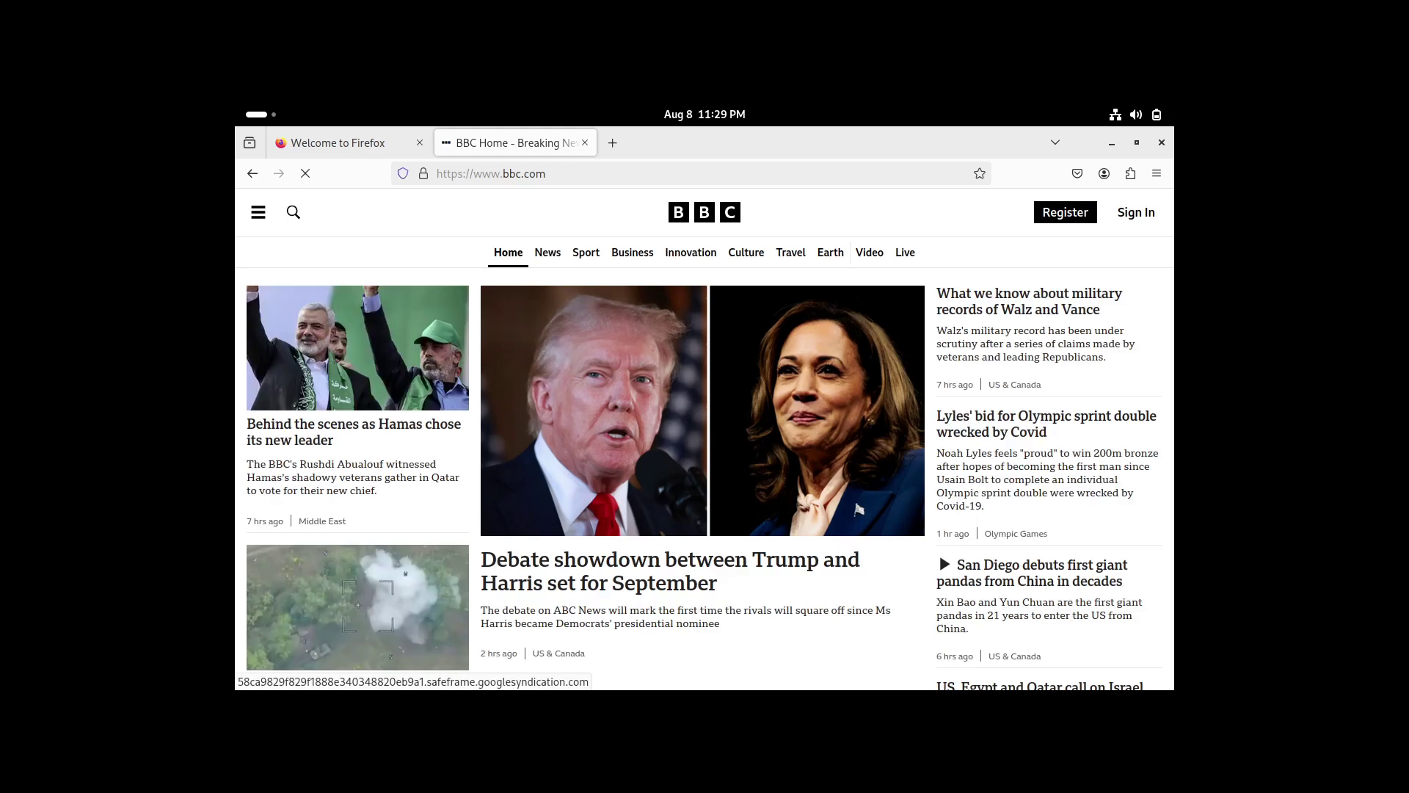
pyautogui.scroll(-10, 352, 433)
pyautogui.scroll(-10, 461, 500)
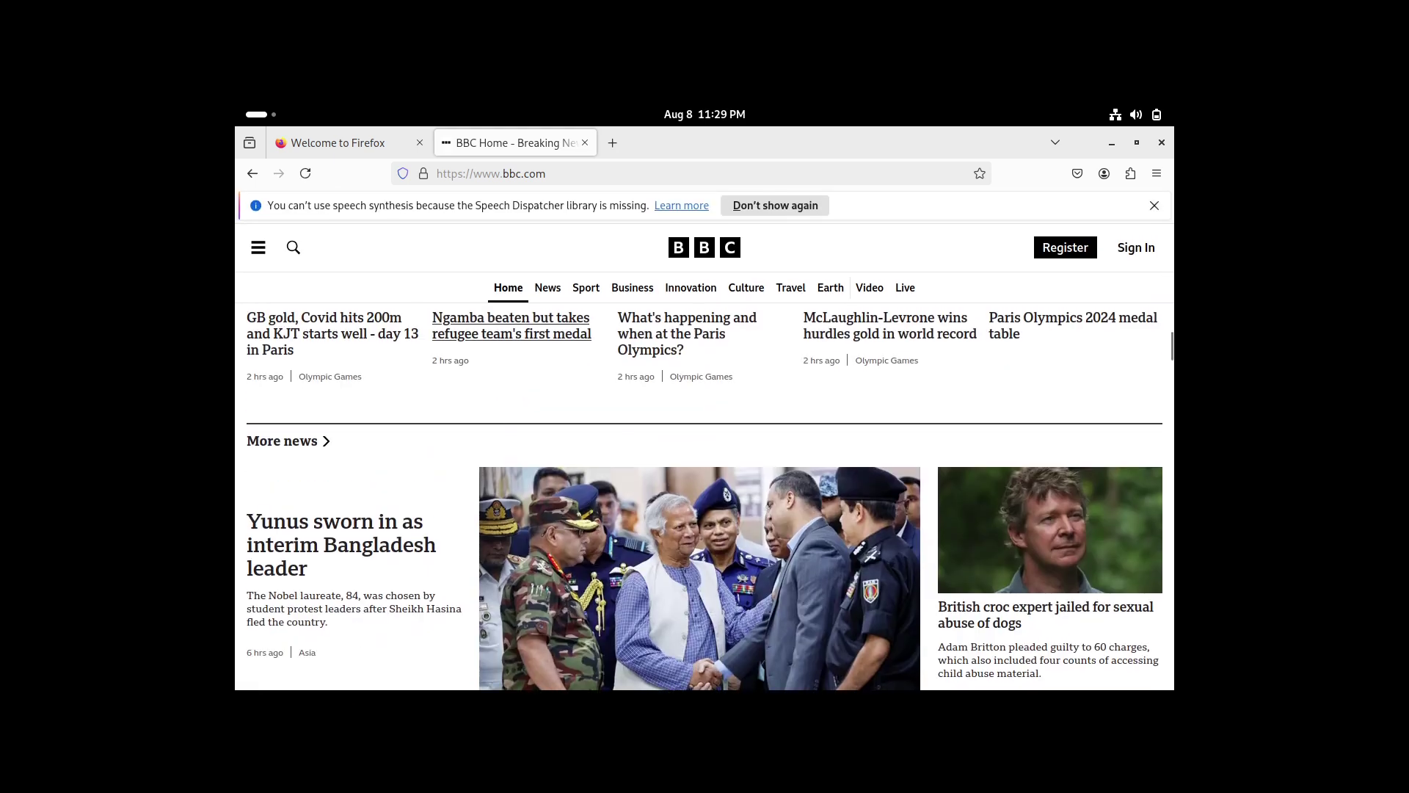
# Browse the installed apps grid in the overview, then go back to the Firefox window.
pyautogui.press('super')
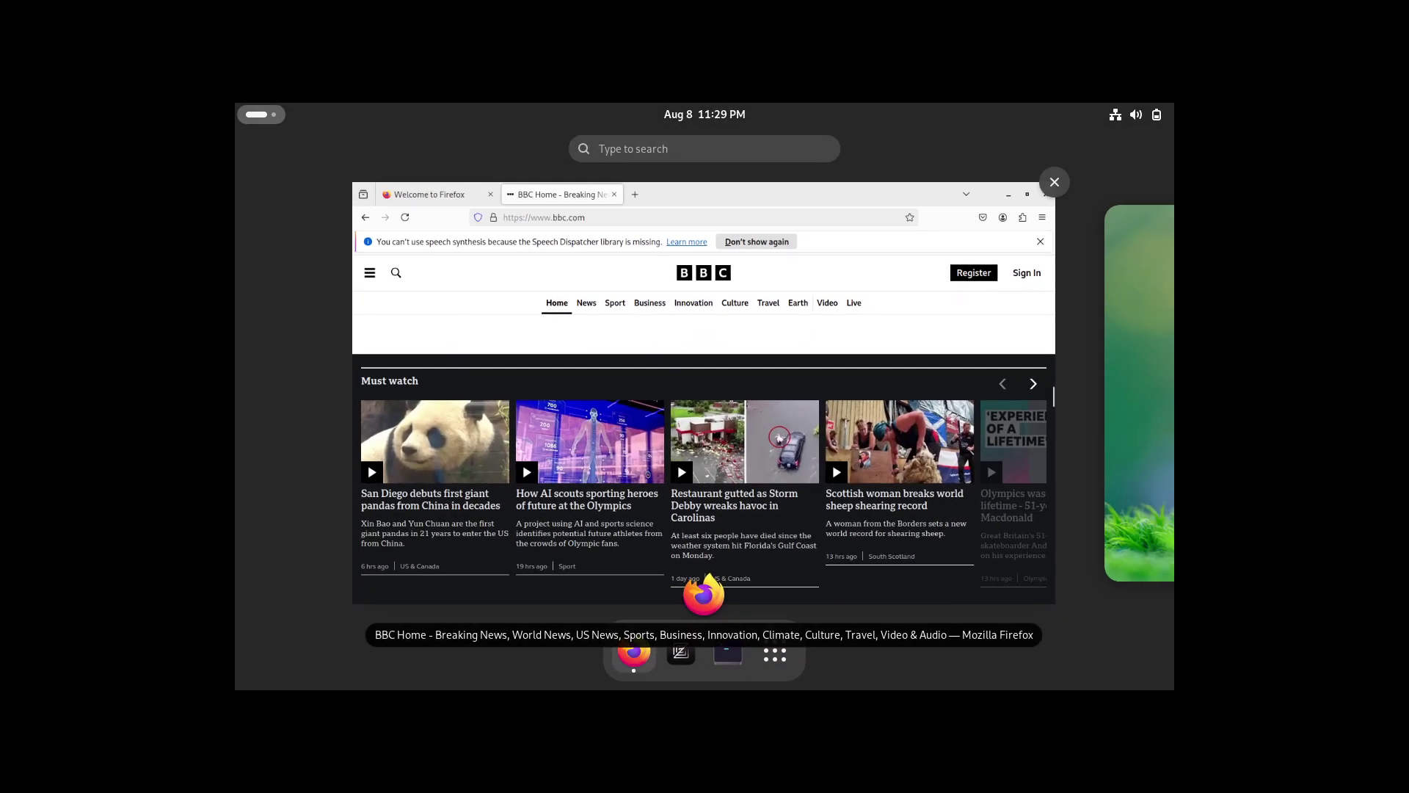
pyautogui.click(775, 650)
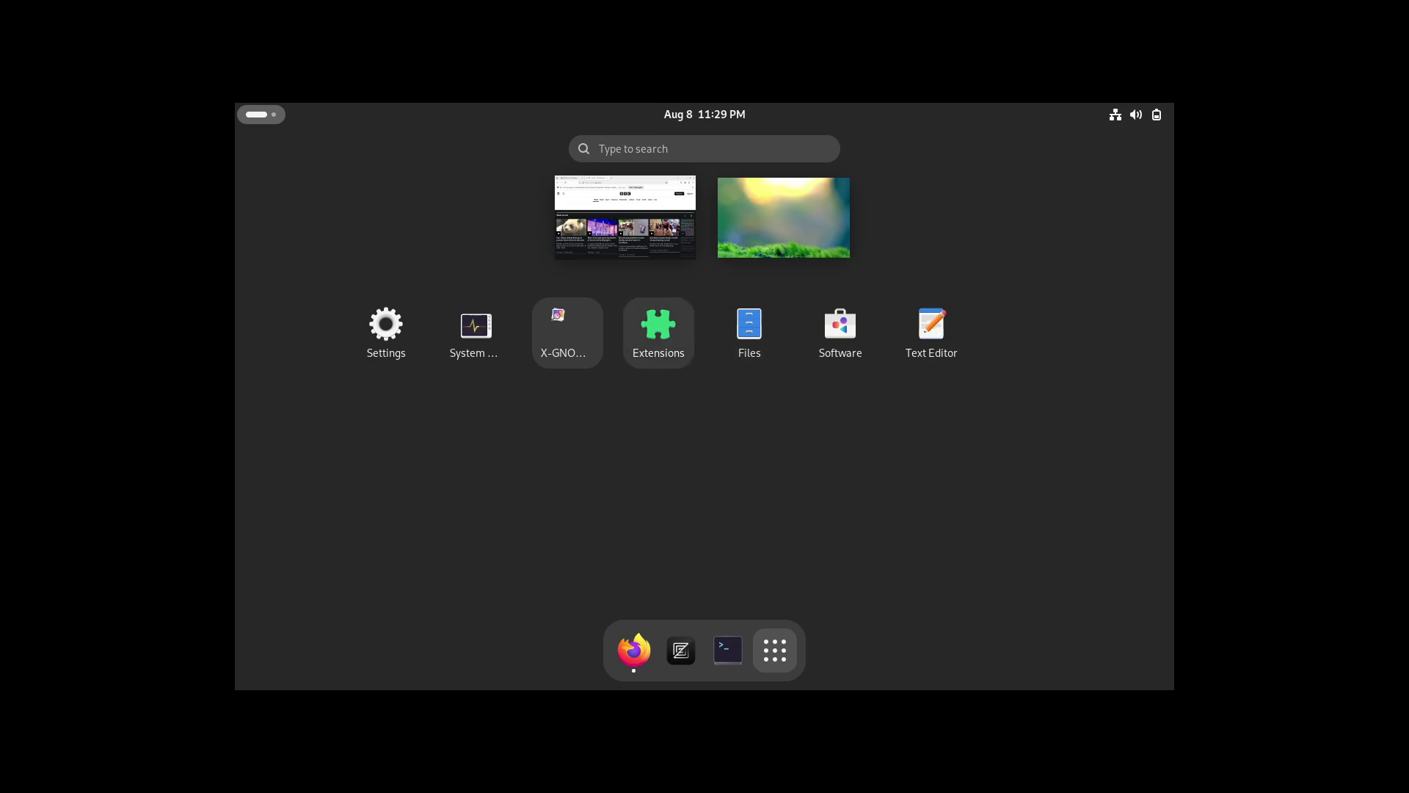
pyautogui.click(461, 501)
pyautogui.click(460, 500)
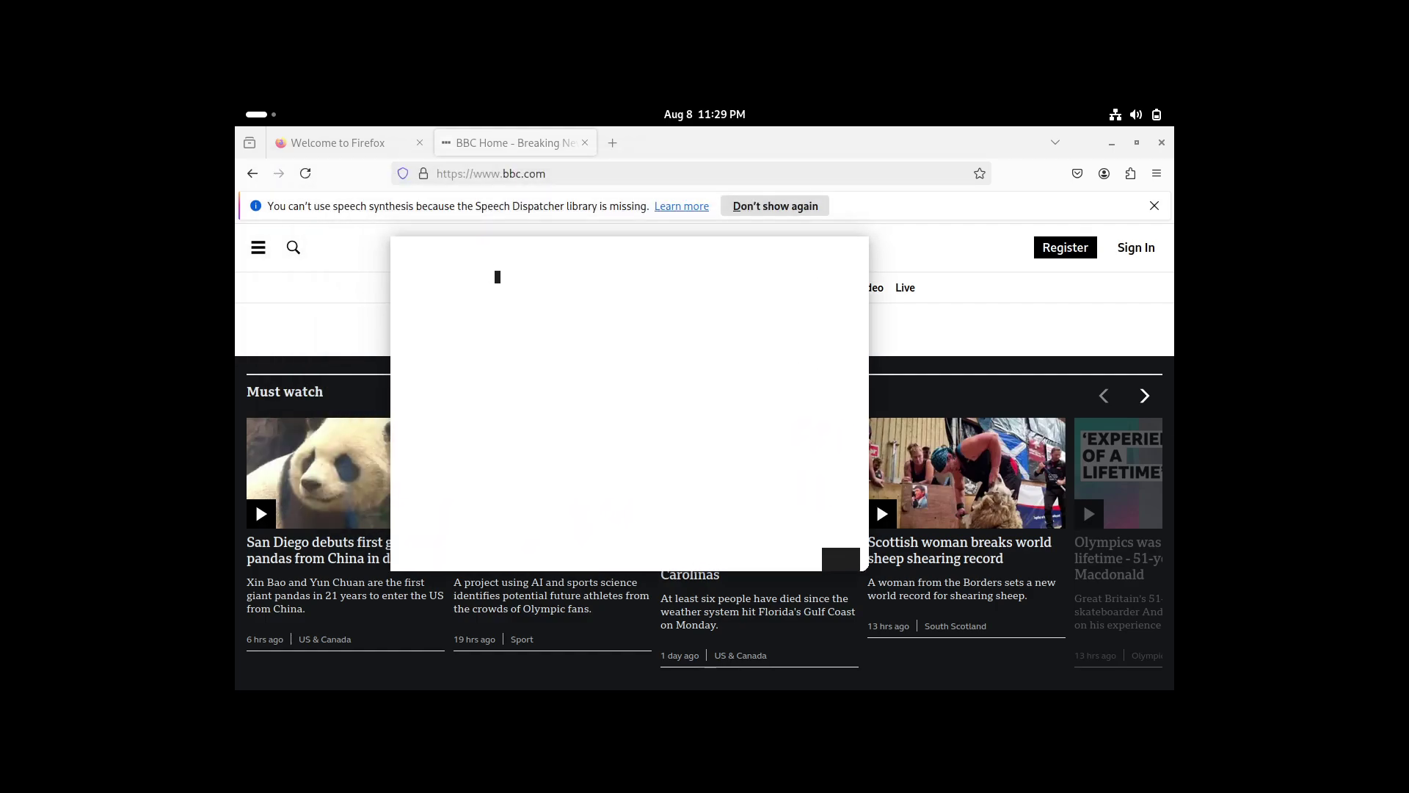
# Search 'inform' in the overview, close it without opening a result, then reopen the overview.
pyautogui.press('super')
pyautogui.write('inform')
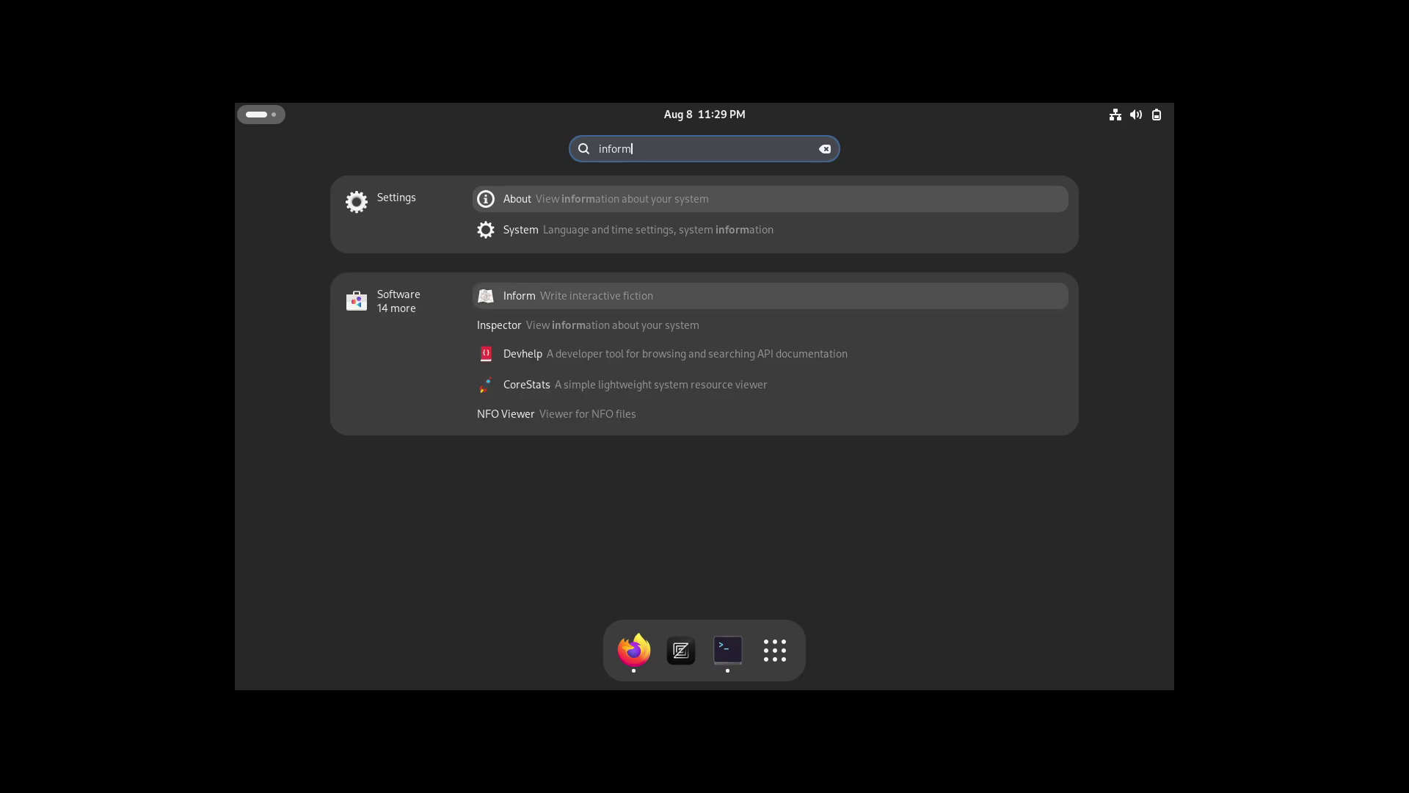
pyautogui.press('Down')
pyautogui.press('super')
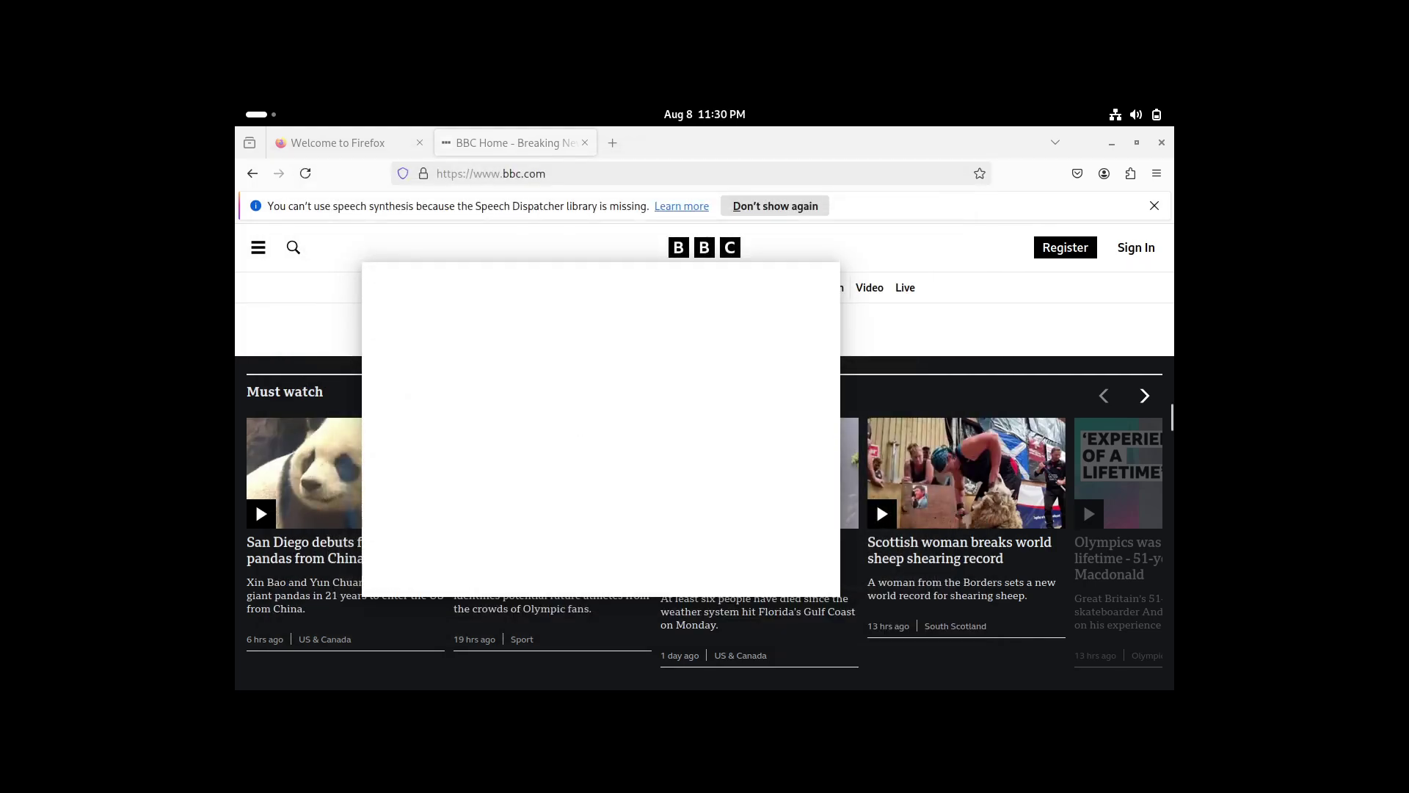
pyautogui.press('super')
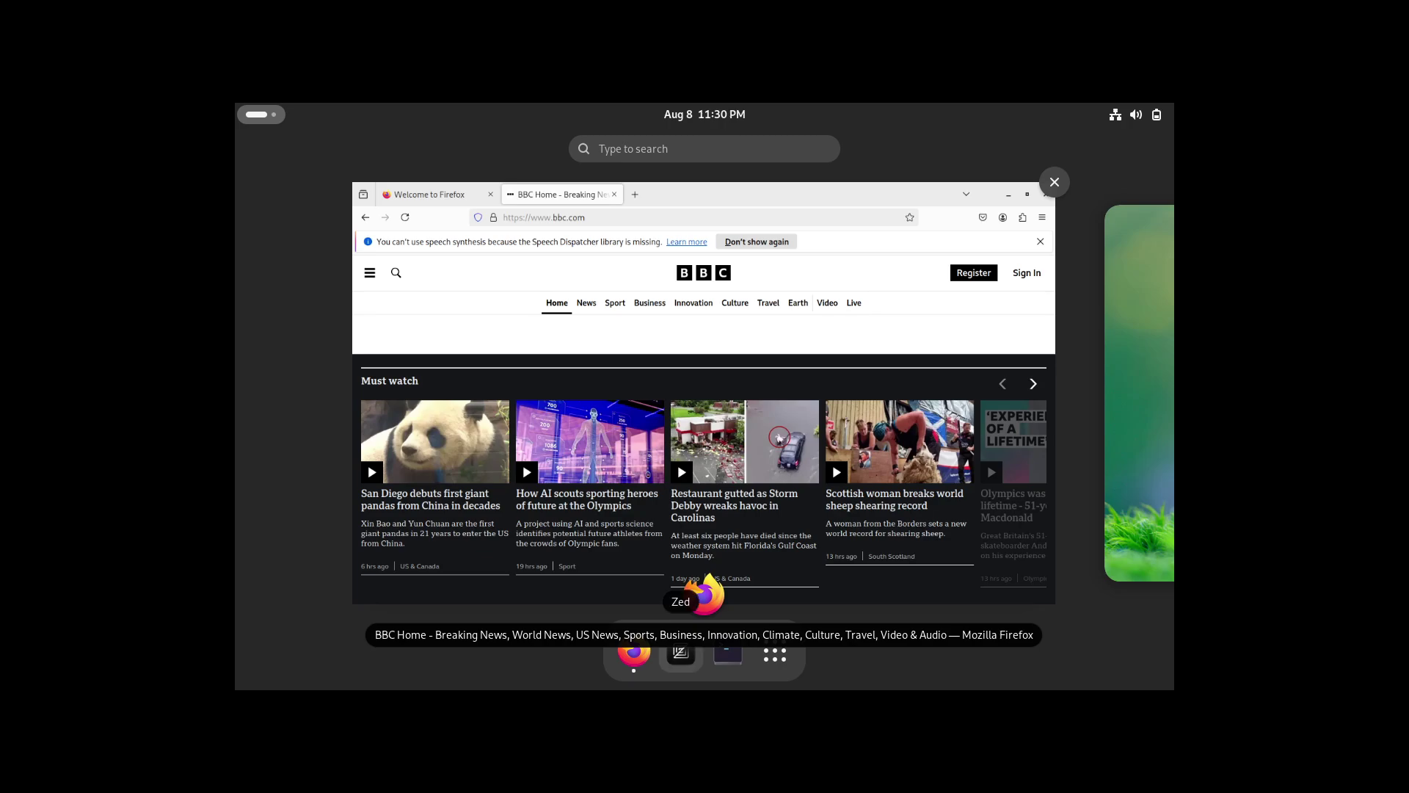
# Launch Zed from the dash and choose 'Troubleshoot and Quit' at the Unsupported GPU warning.
pyautogui.click(707, 577)
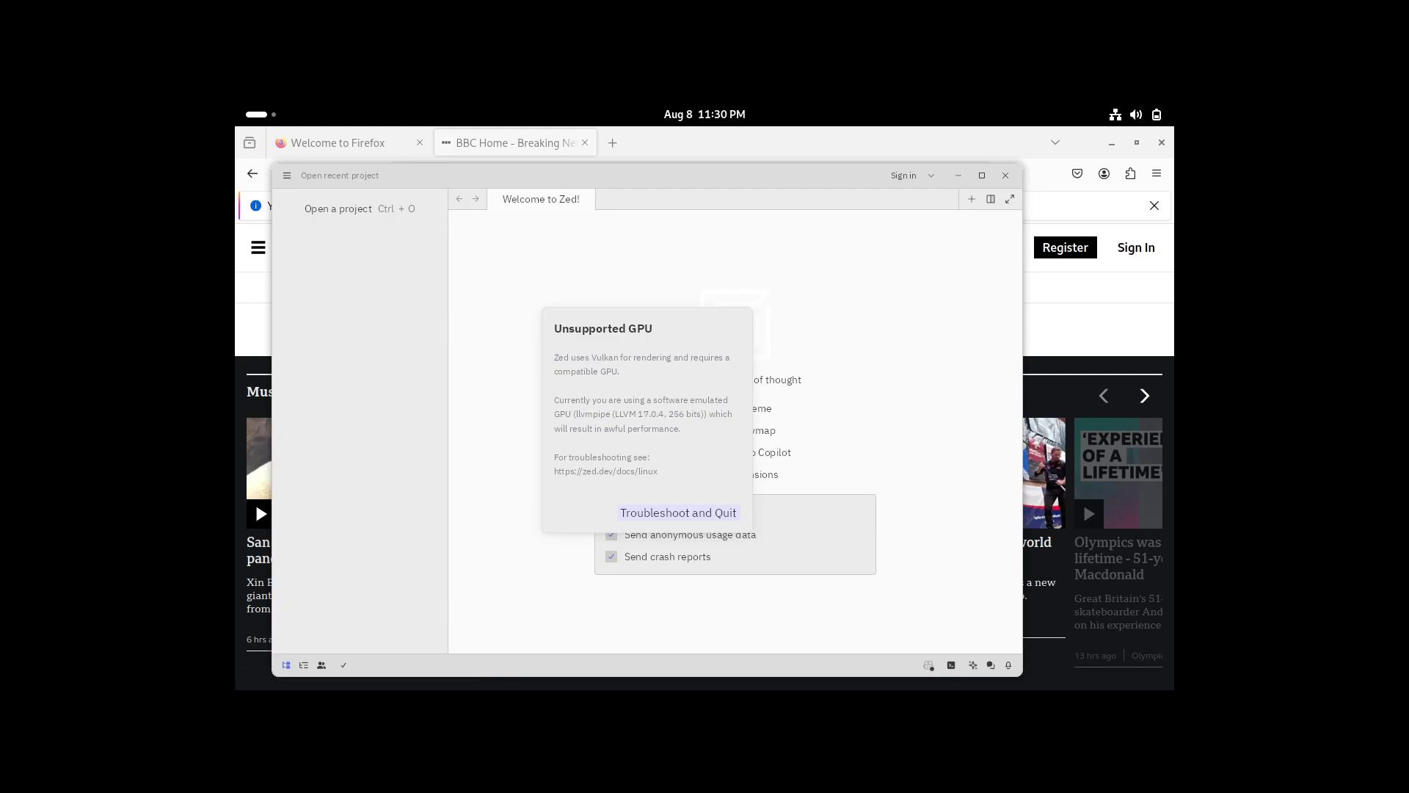
pyautogui.click(678, 512)
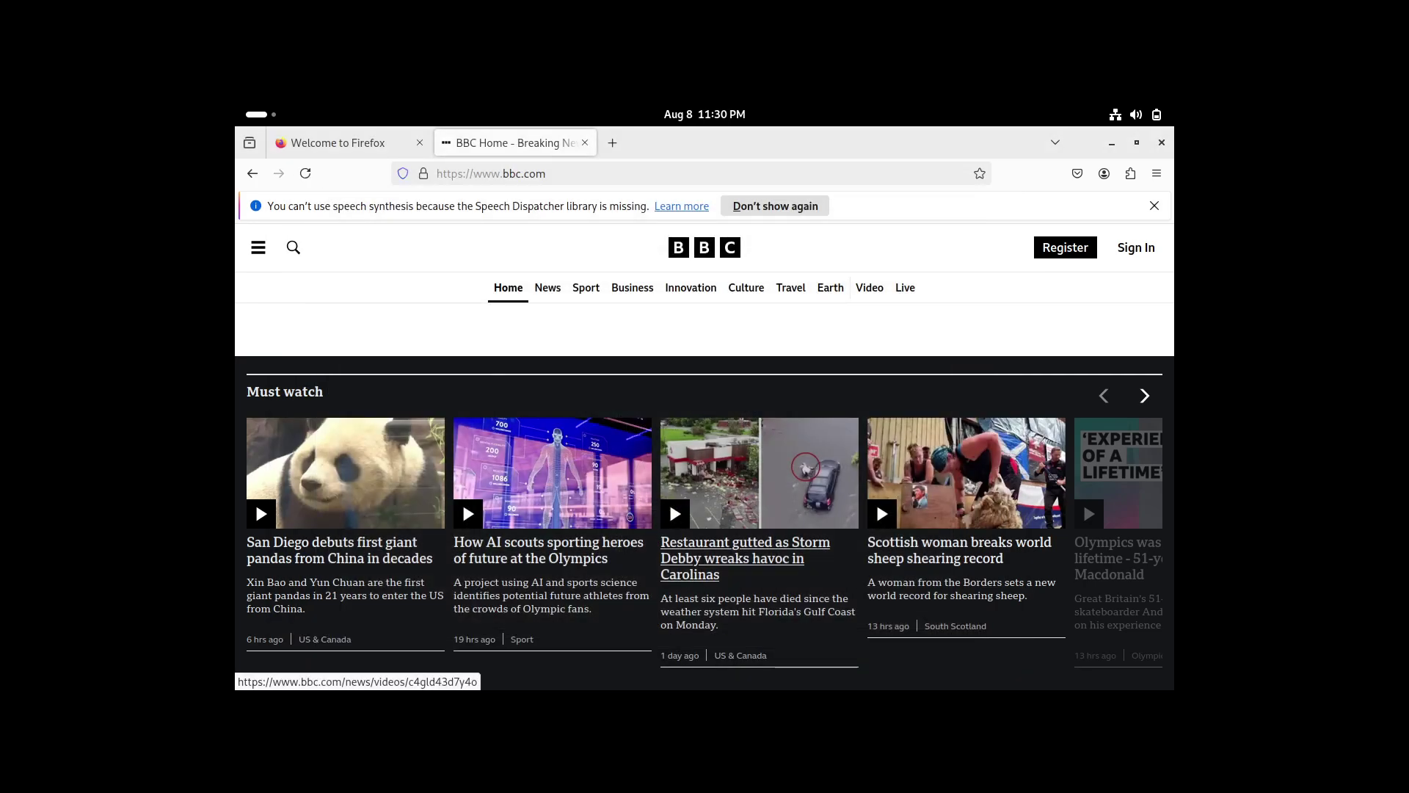